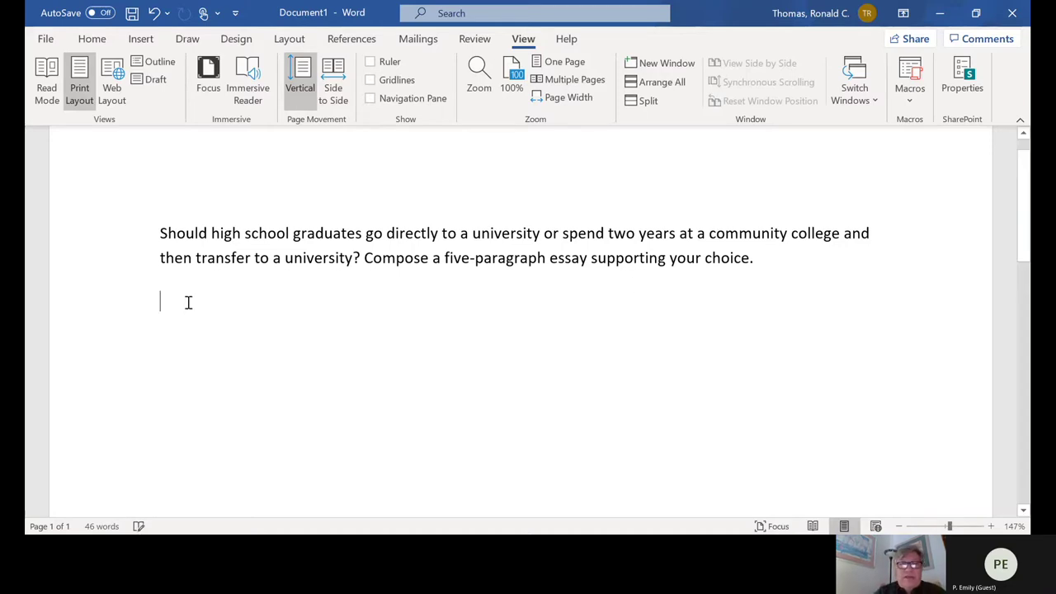
Step: Jot the note 'Cmty coll or univ' with a line below reading '---- PICK ONE Community College'
{"action": "type", "text": "cm"}
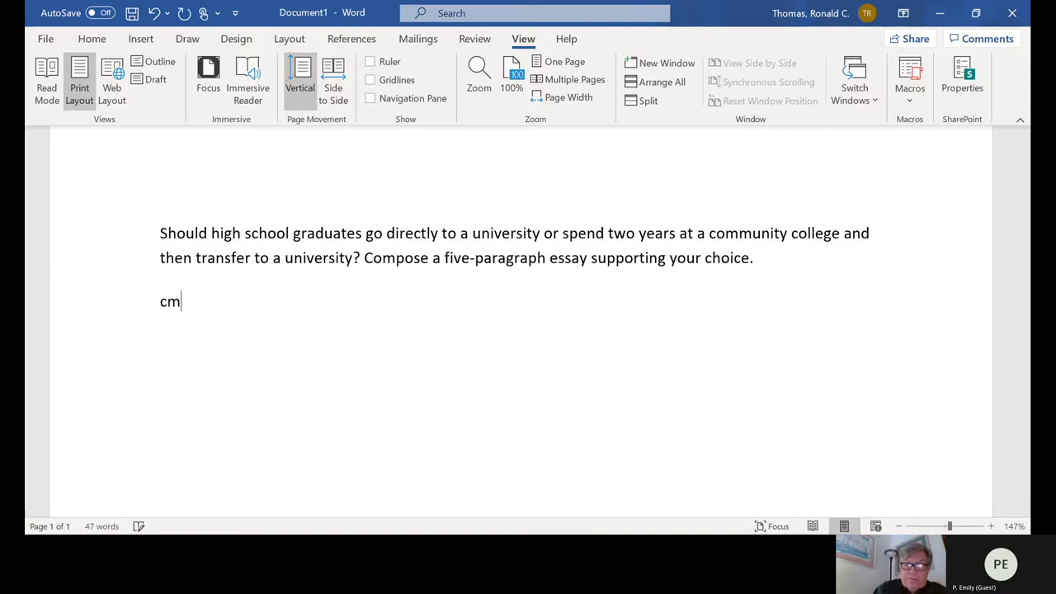
{"action": "type", "text": "ty "}
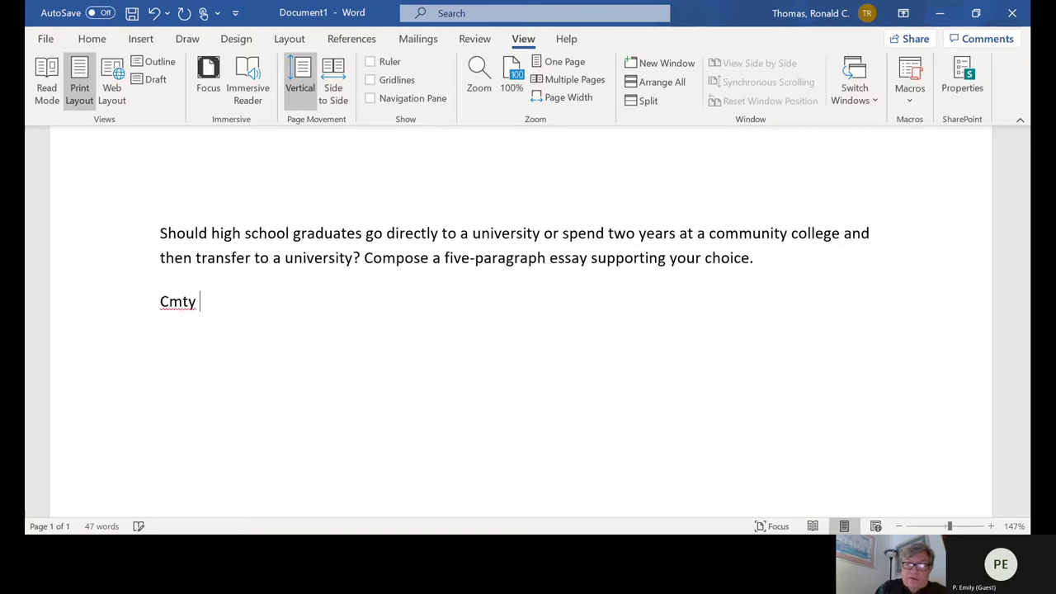
{"action": "type", "text": "coll or univ"}
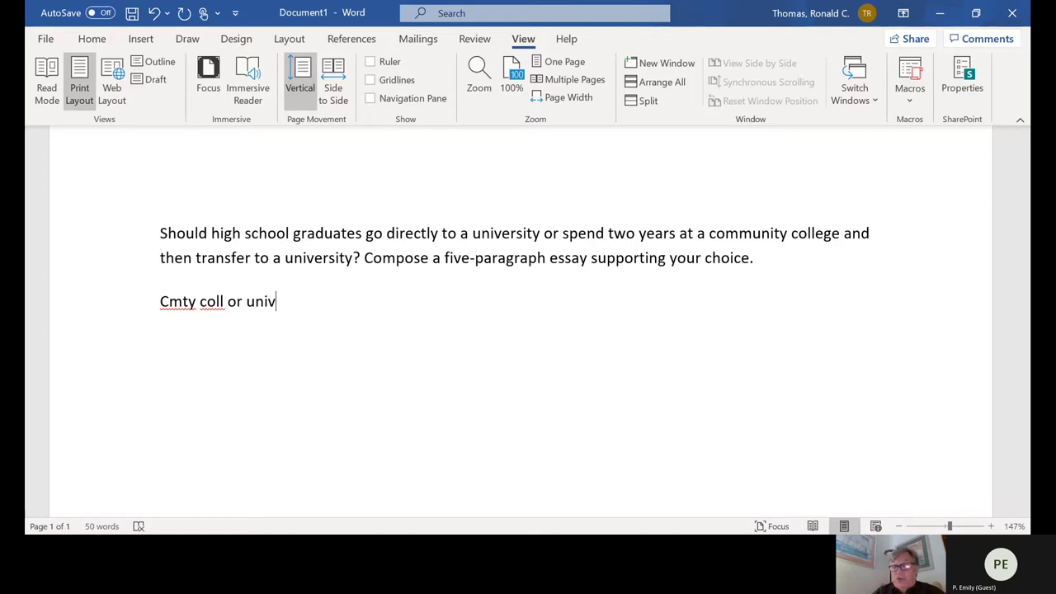
{"action": "key", "text": "Return"}
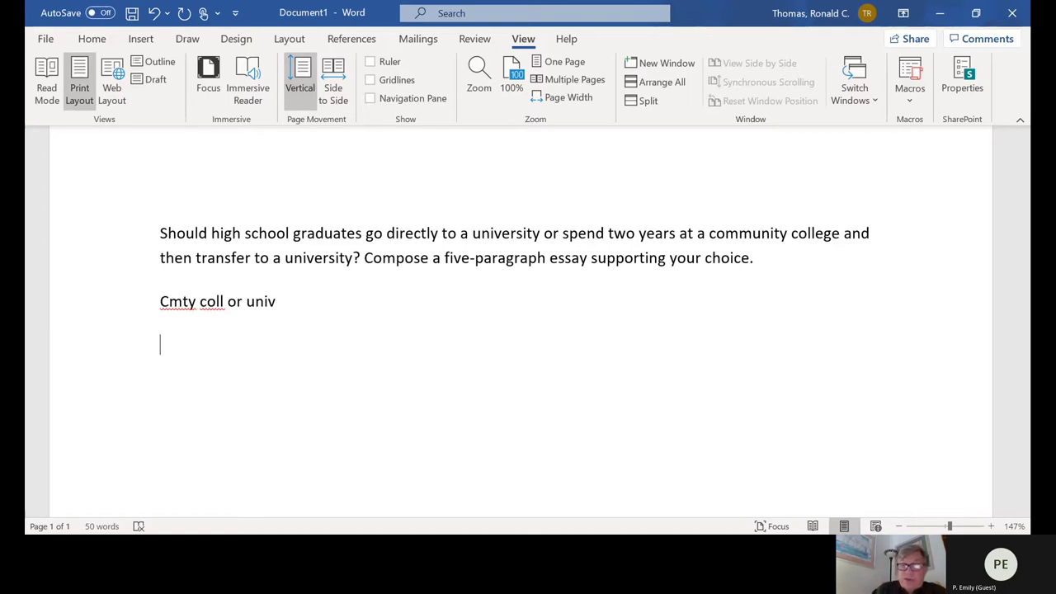
{"action": "type", "text": "---- PICK ONE"}
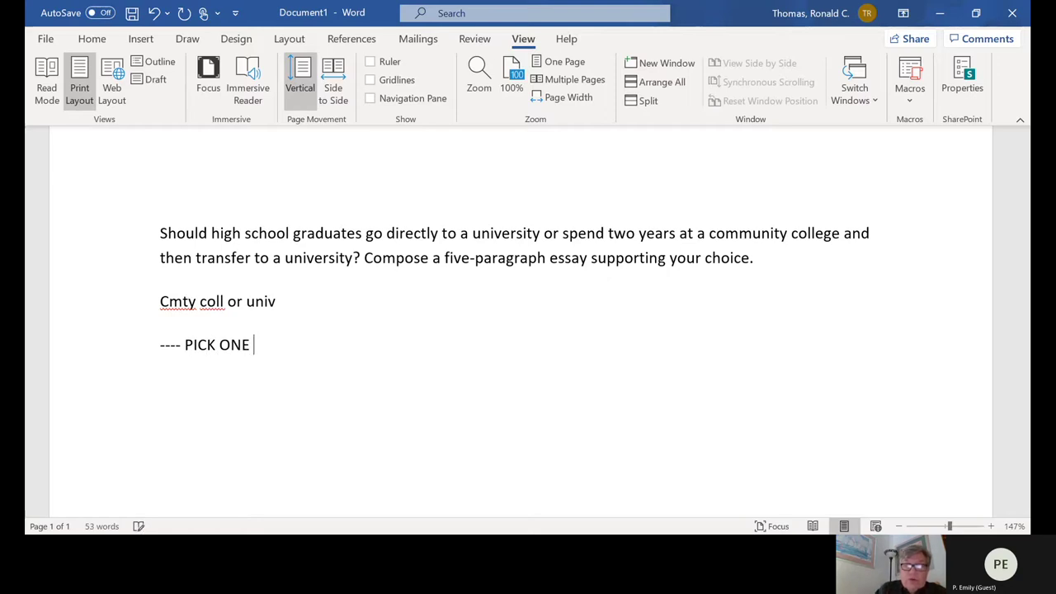
{"action": "type", "text": " Cm"}
{"action": "key", "text": "BackSpace"}
{"action": "type", "text": "o"}
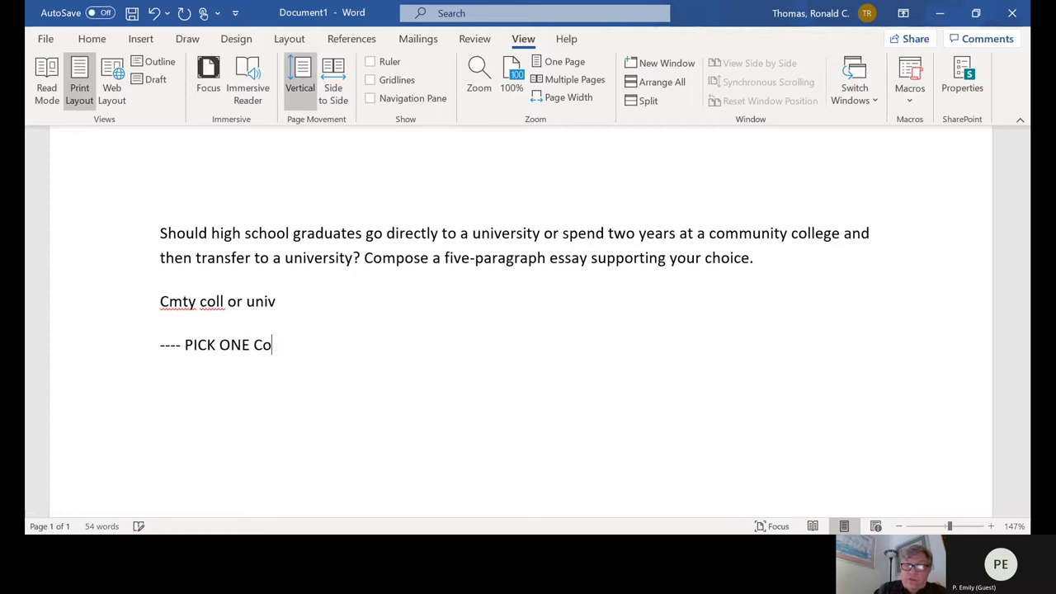
{"action": "type", "text": "mmnity"}
{"action": "key", "text": "BackSpace"}
{"action": "key", "text": "BackSpace"}
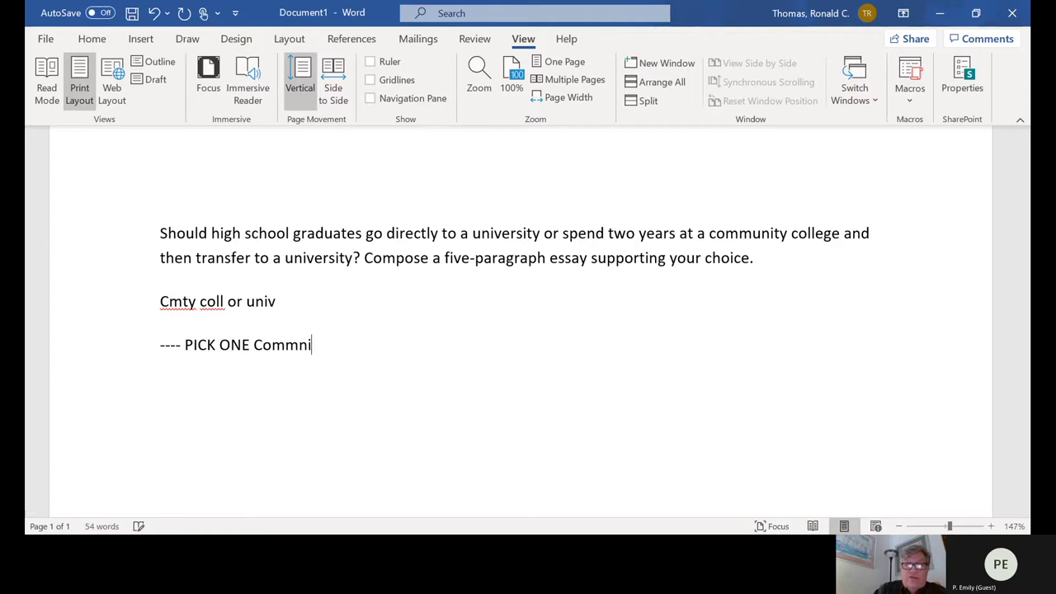
{"action": "key", "text": "BackSpace"}
{"action": "key", "text": "BackSpace"}
{"action": "type", "text": "unity "}
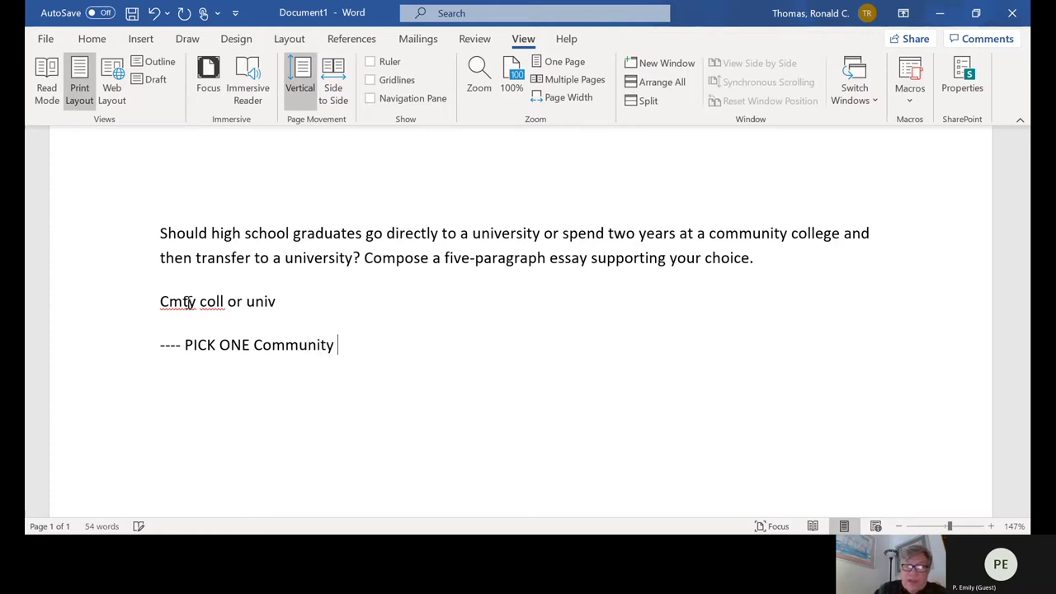
{"action": "type", "text": "College"}
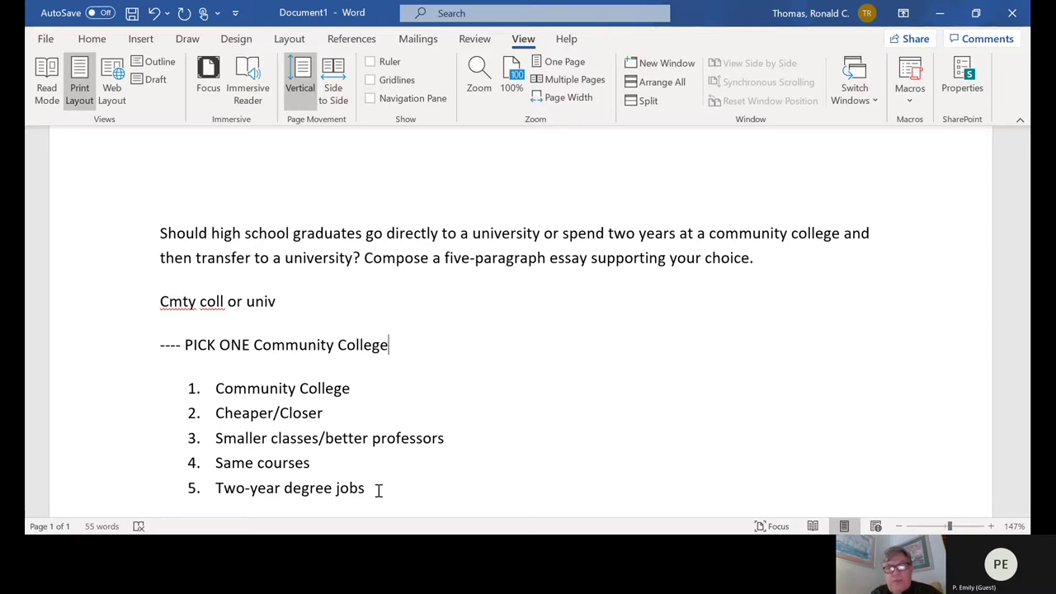
Step: Below the five-item outline, add a blank line and indent the first essay paragraph
{"action": "key", "text": "Down"}
{"action": "key", "text": "Down"}
{"action": "key", "text": "Down"}
{"action": "key", "text": "Down"}
{"action": "key", "text": "Down"}
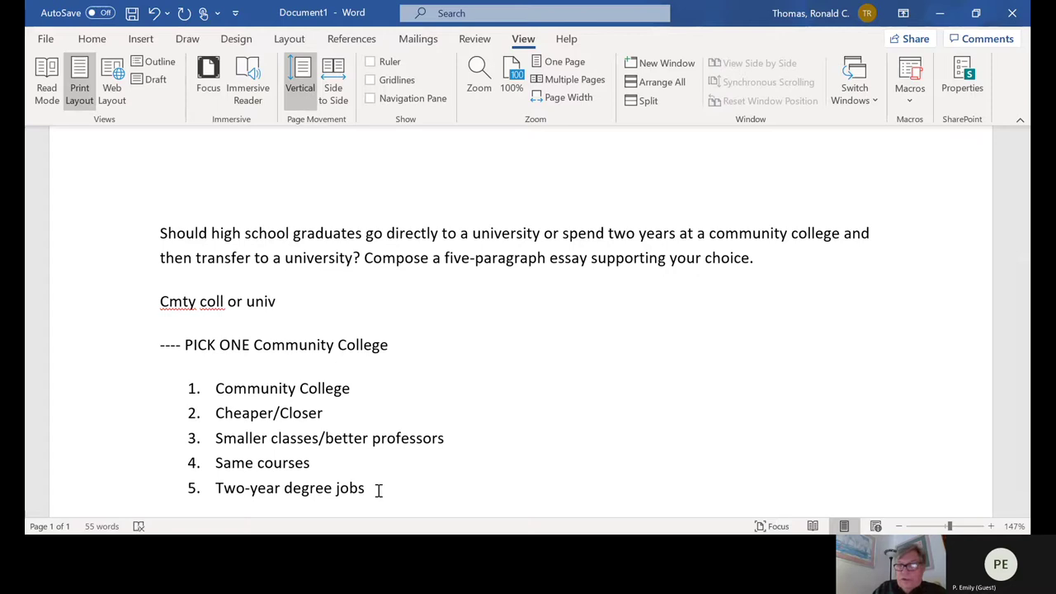
{"action": "key", "text": "End"}
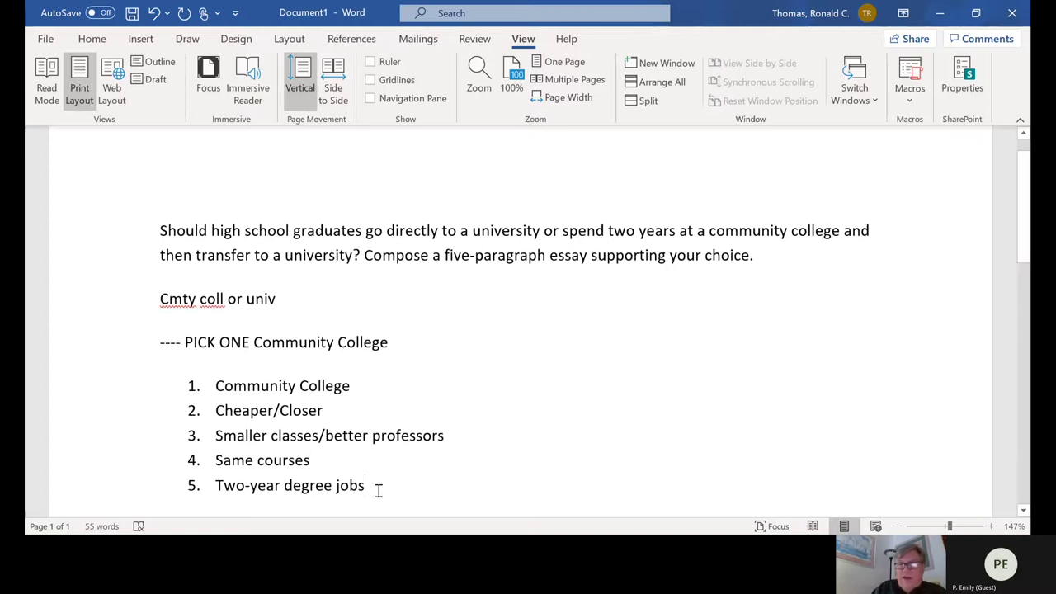
{"action": "key", "text": "Return"}
{"action": "key", "text": "BackSpace"}
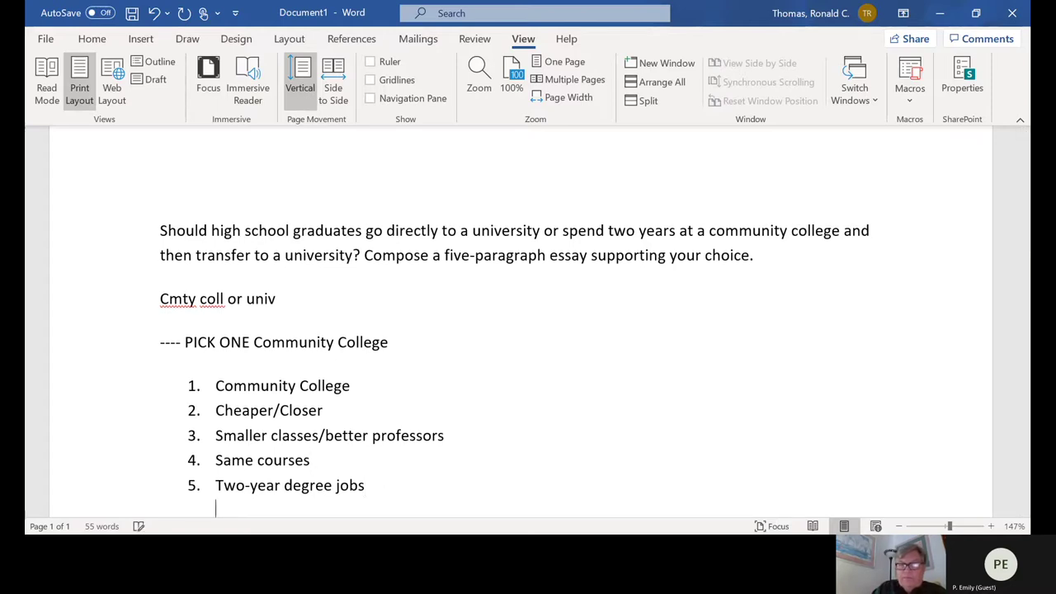
{"action": "key", "text": "Return"}
{"action": "key", "text": "Return"}
{"action": "key", "text": "BackSpace"}
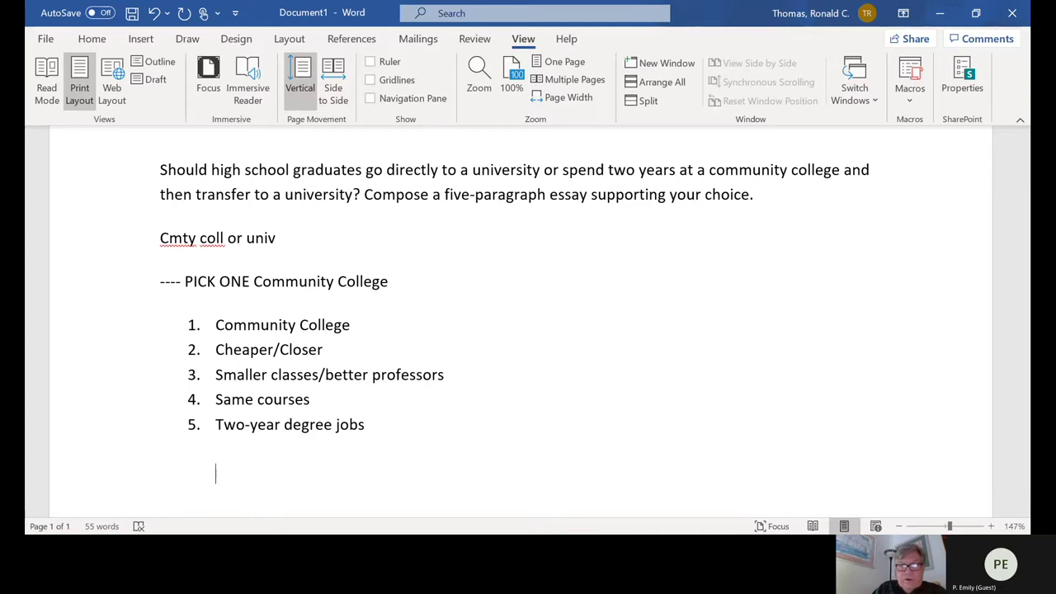
{"action": "key", "text": "Return"}
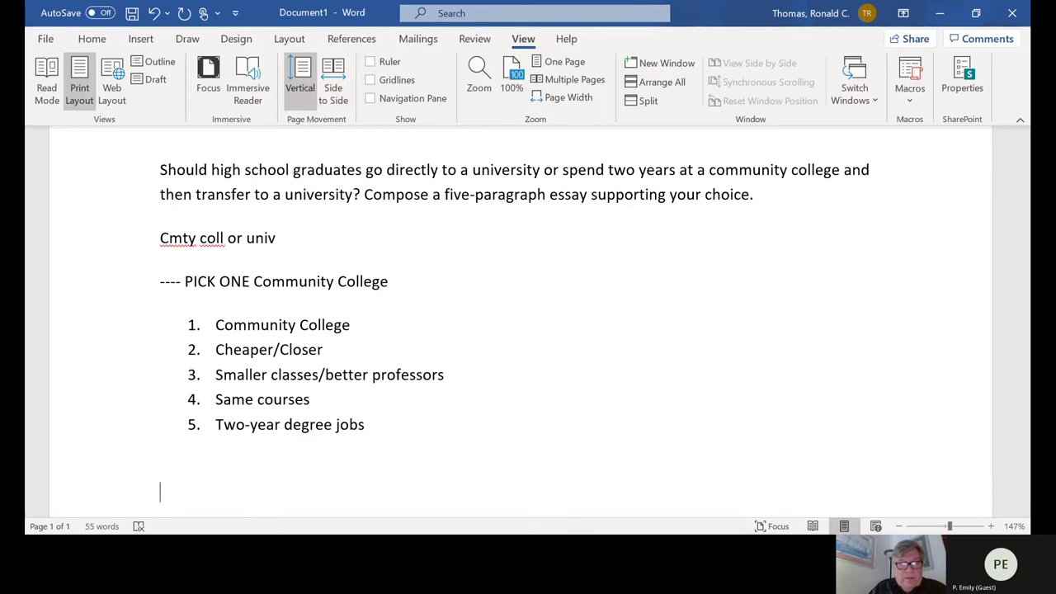
{"action": "key", "text": "Tab"}
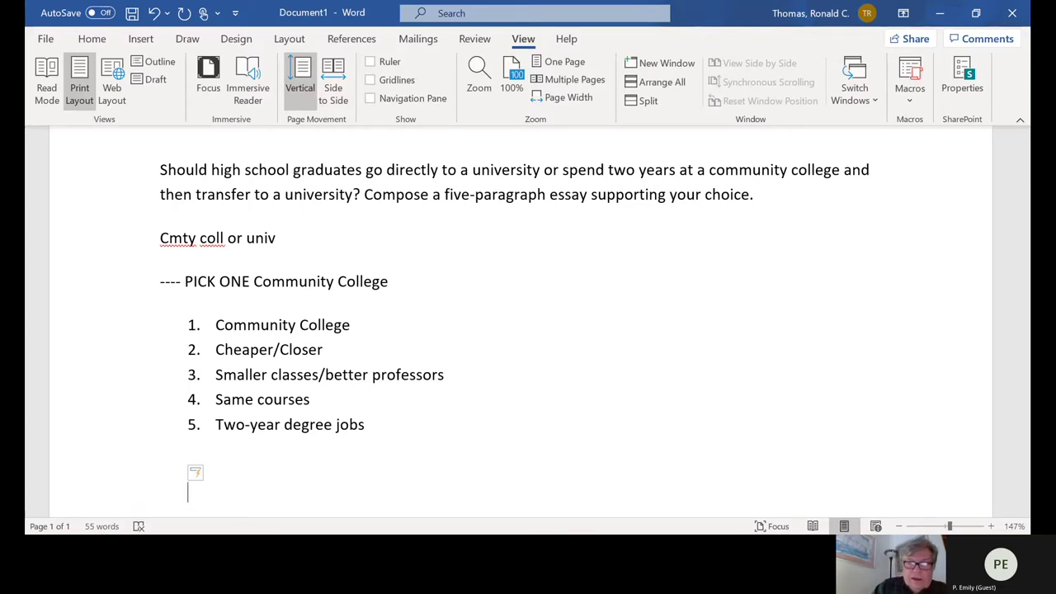
Step: Write the thesis favoring community college first for cost and quality advantages, then start a new paragraph
{"action": "type", "text": "I"}
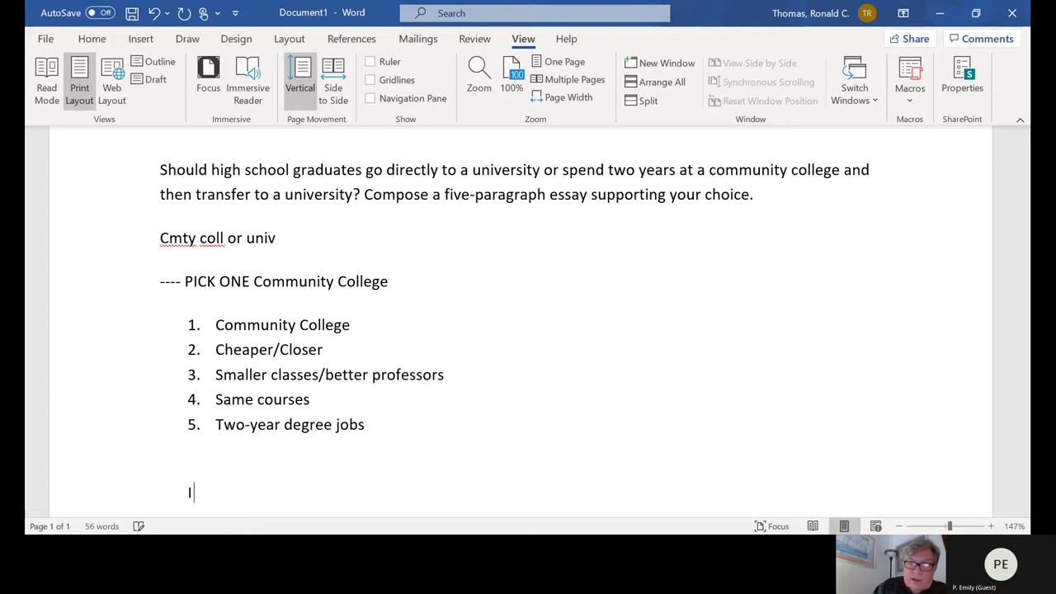
{"action": "type", "text": "t thinks"}
{"action": "key", "text": "BackSpace"}
{"action": "type", "text": "it woul"}
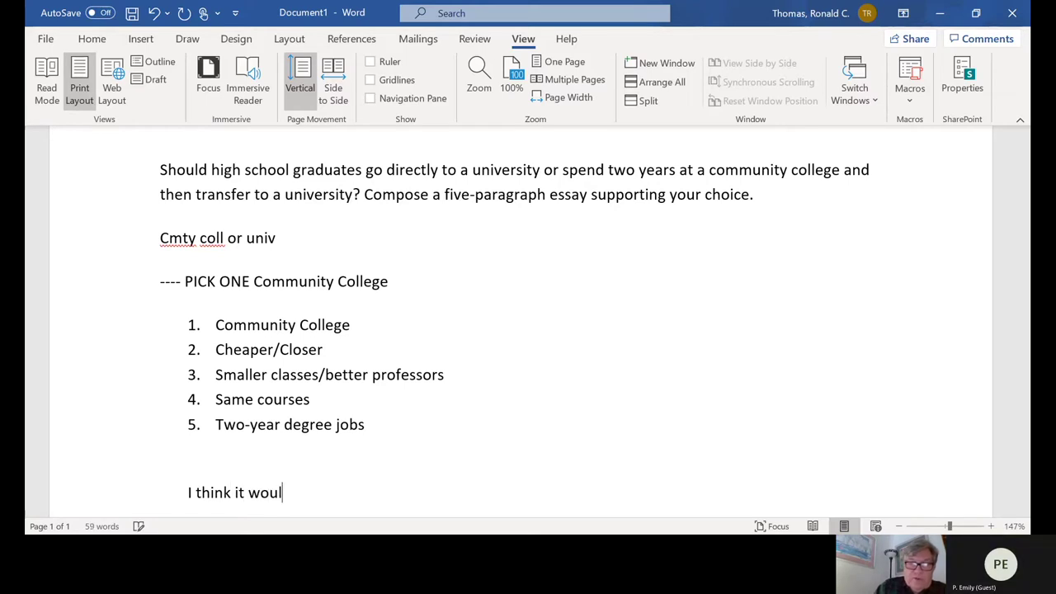
{"action": "type", "text": "d be better t"}
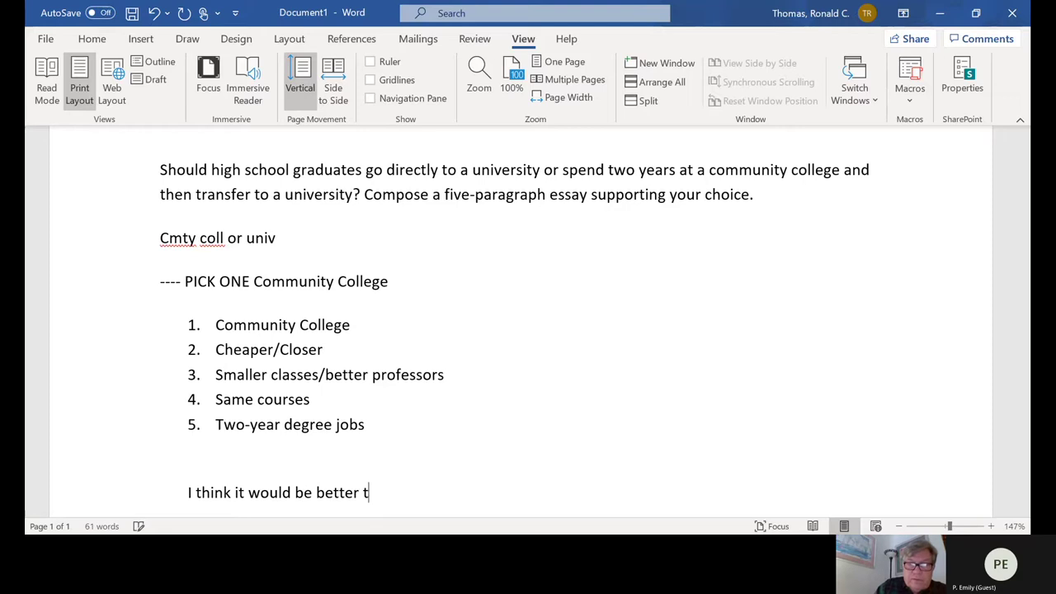
{"action": "type", "text": "o attend a co"}
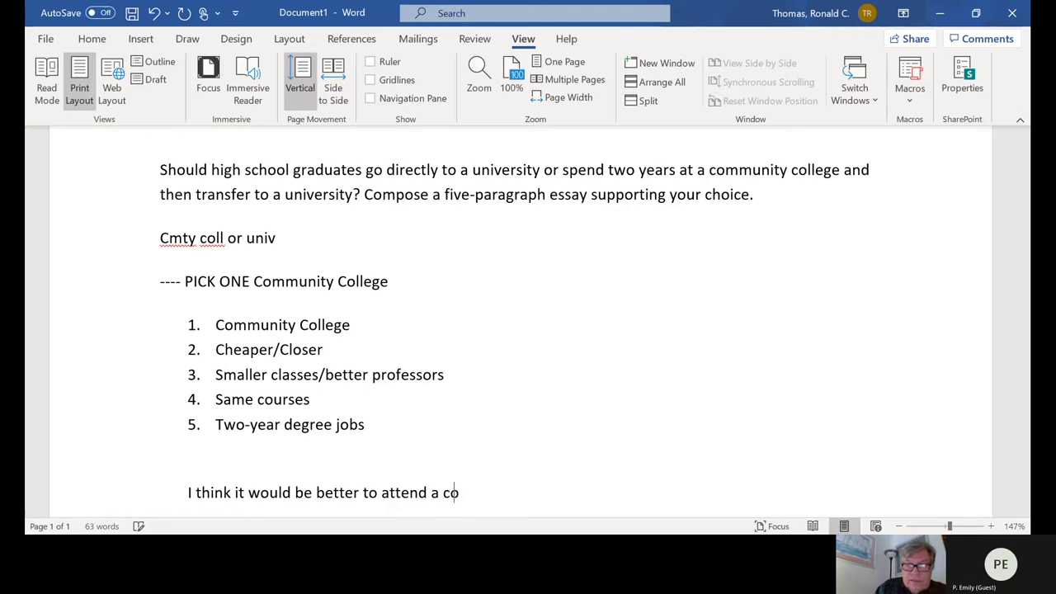
{"action": "type", "text": "mmunity c"}
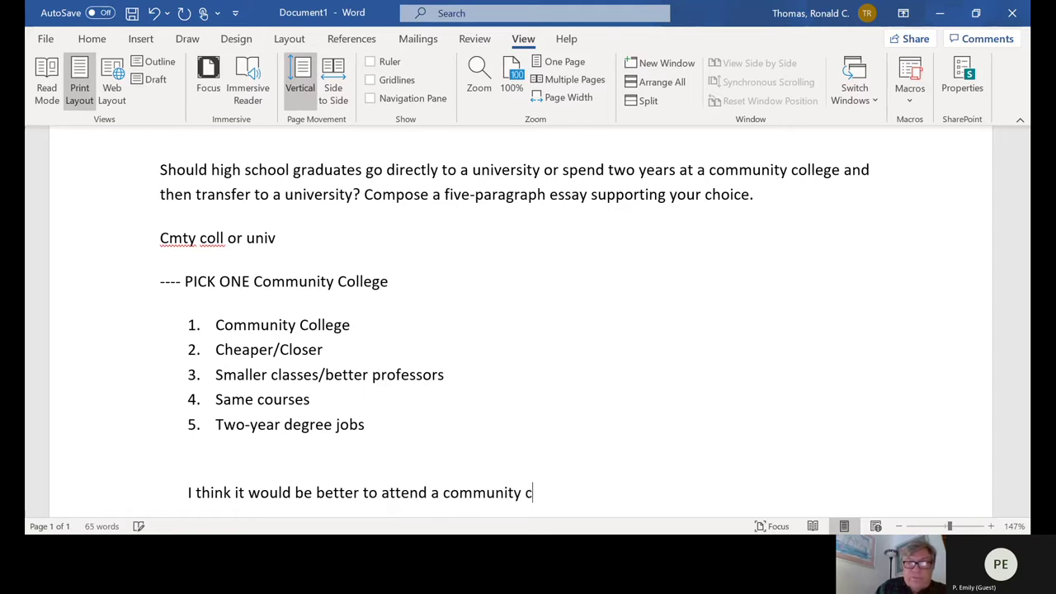
{"action": "type", "text": "ollege f"}
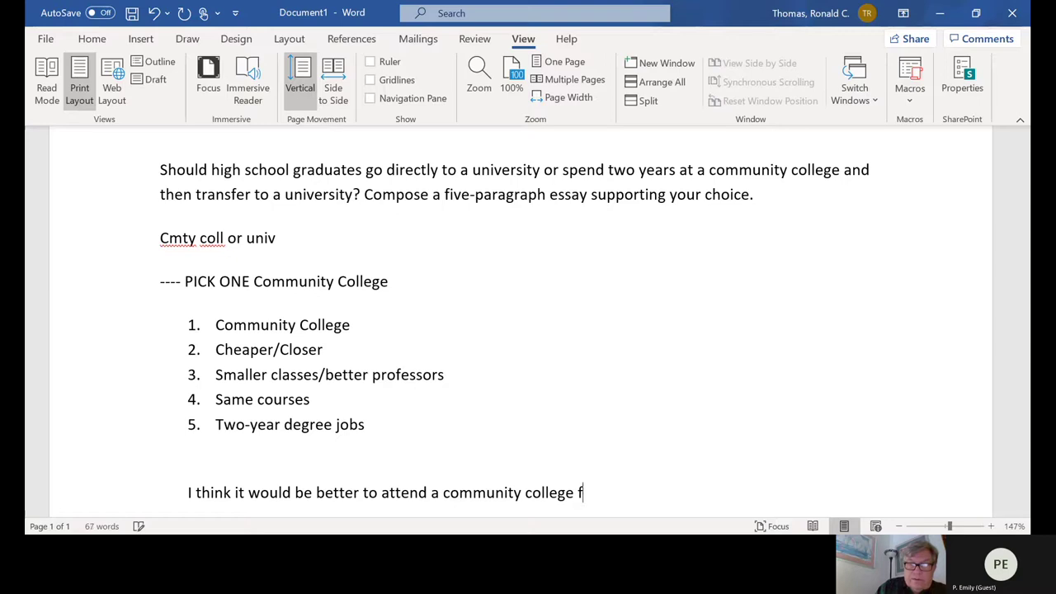
{"action": "type", "text": "irst becaus"}
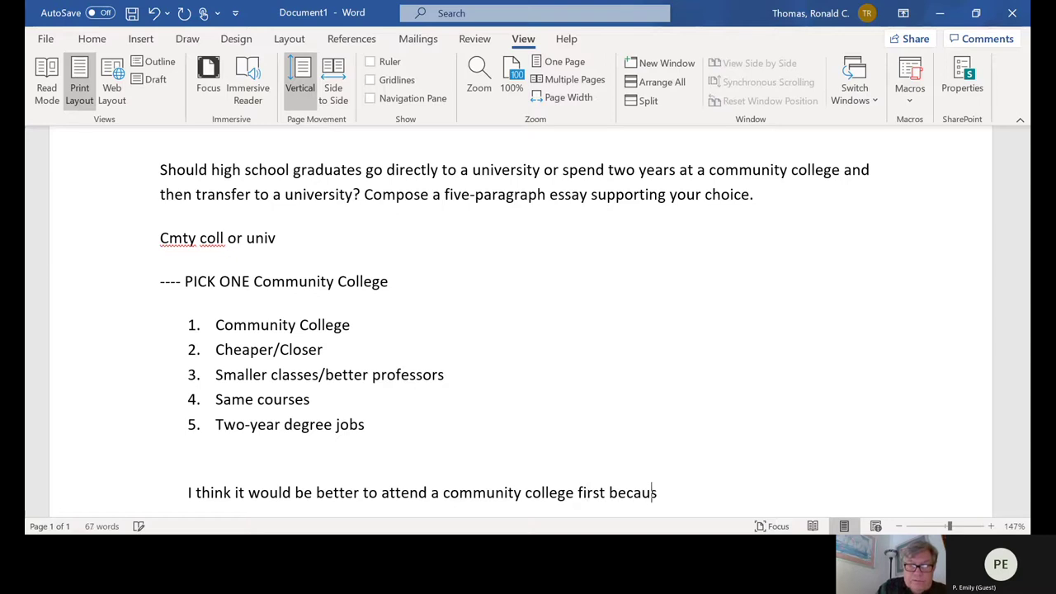
{"action": "type", "text": "e t has"}
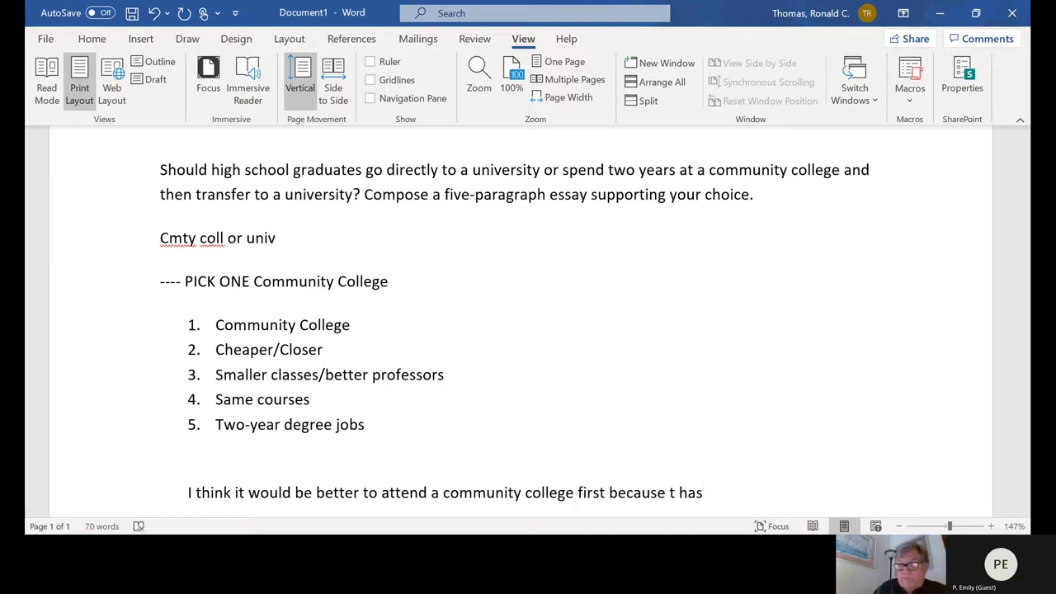
{"action": "left_click", "coordinate": [675, 492]}
{"action": "type", "text": "i"}
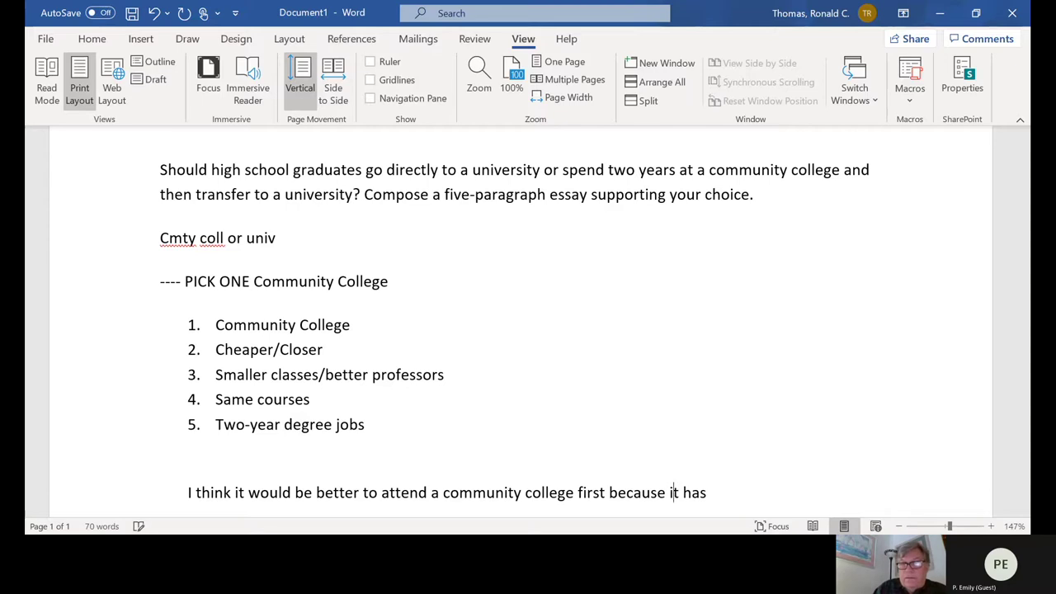
{"action": "type", "text": " adav"}
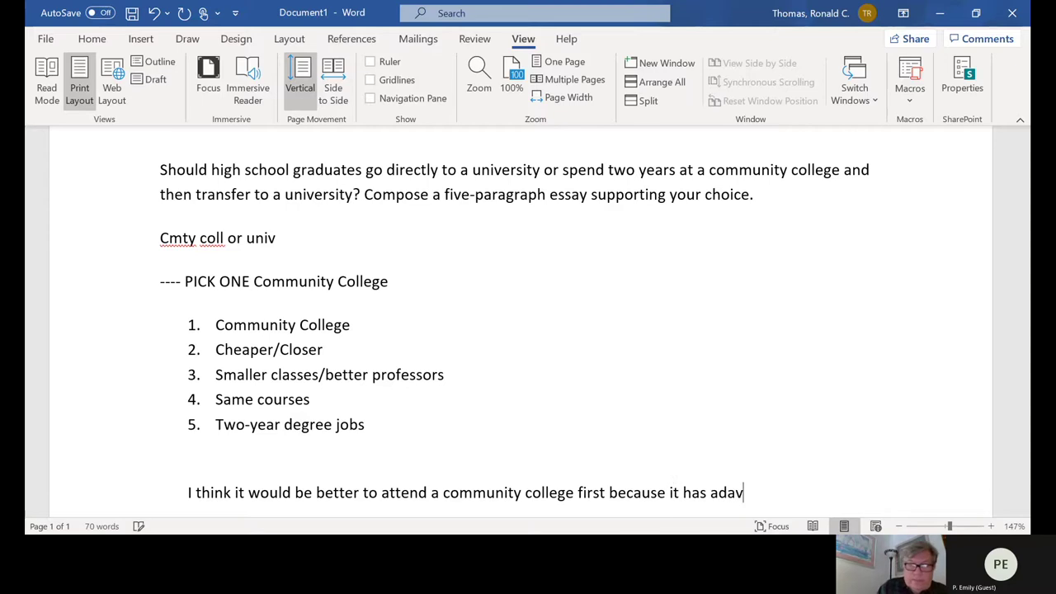
{"action": "type", "text": "tangta"}
{"action": "key", "text": "BackSpace"}
{"action": "key", "text": "BackSpace"}
{"action": "key", "text": "BackSpace"}
{"action": "key", "text": "BackSpace"}
{"action": "key", "text": "BackSpace"}
{"action": "key", "text": "BackSpace"}
{"action": "key", "text": "BackSpace"}
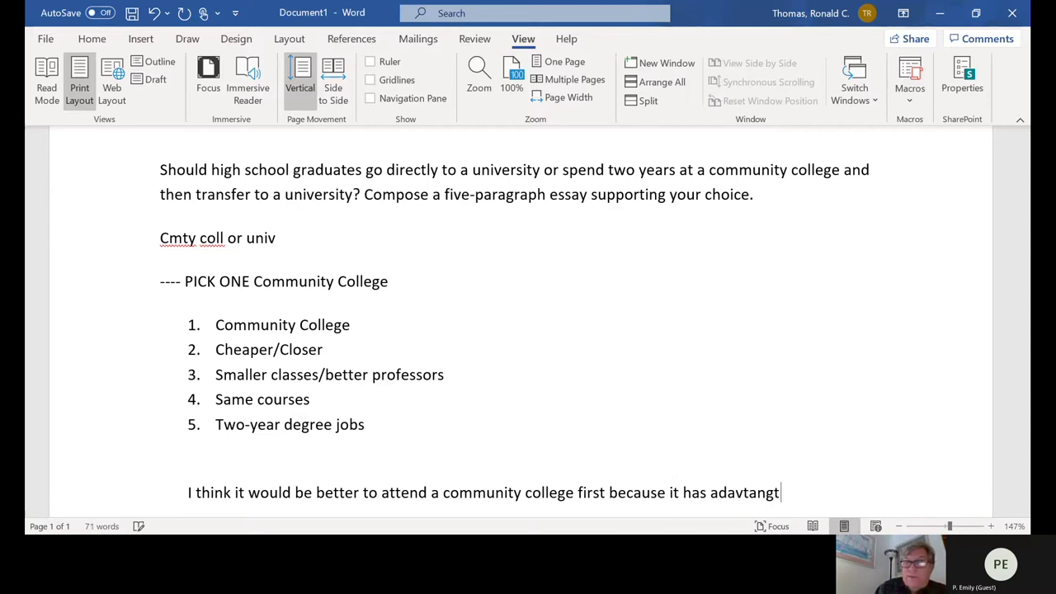
{"action": "key", "text": "BackSpace"}
{"action": "type", "text": "van"}
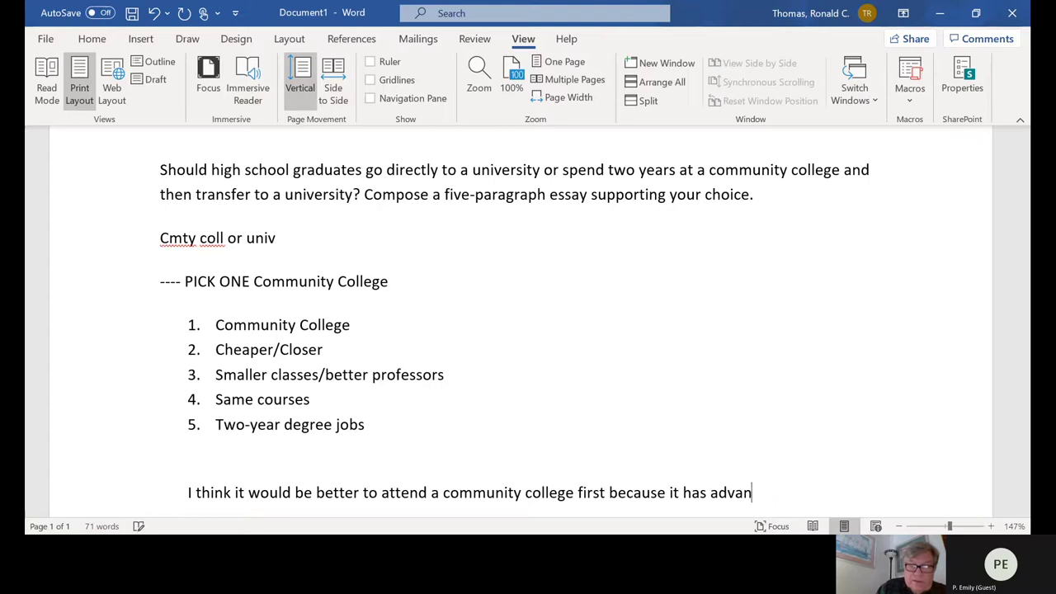
{"action": "type", "text": "tages in cos"}
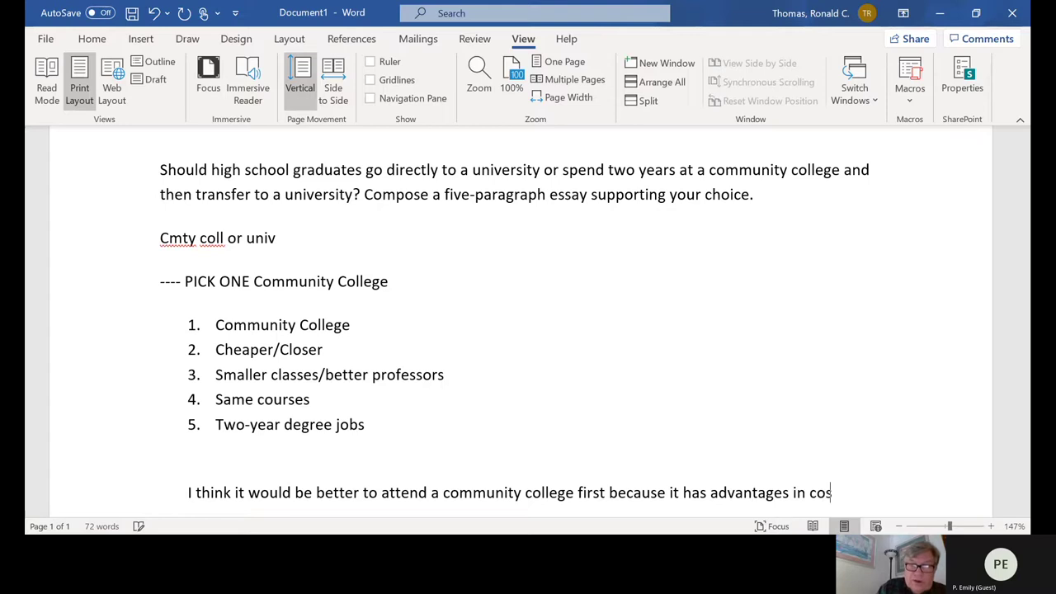
{"action": "type", "text": "t and quality"}
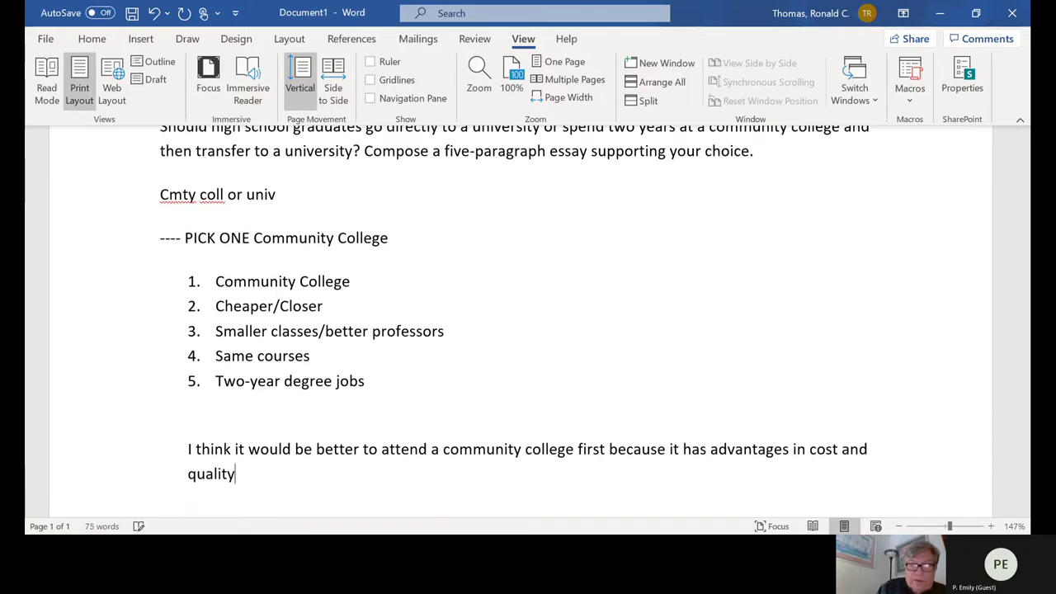
{"action": "type", "text": ". These"}
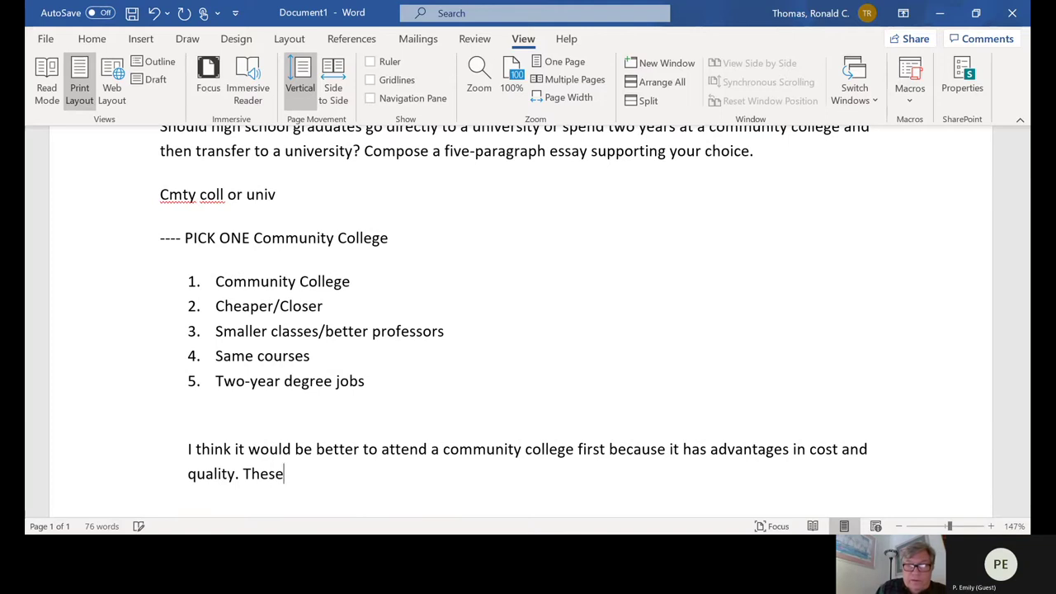
{"action": "type", "text": " are things a"}
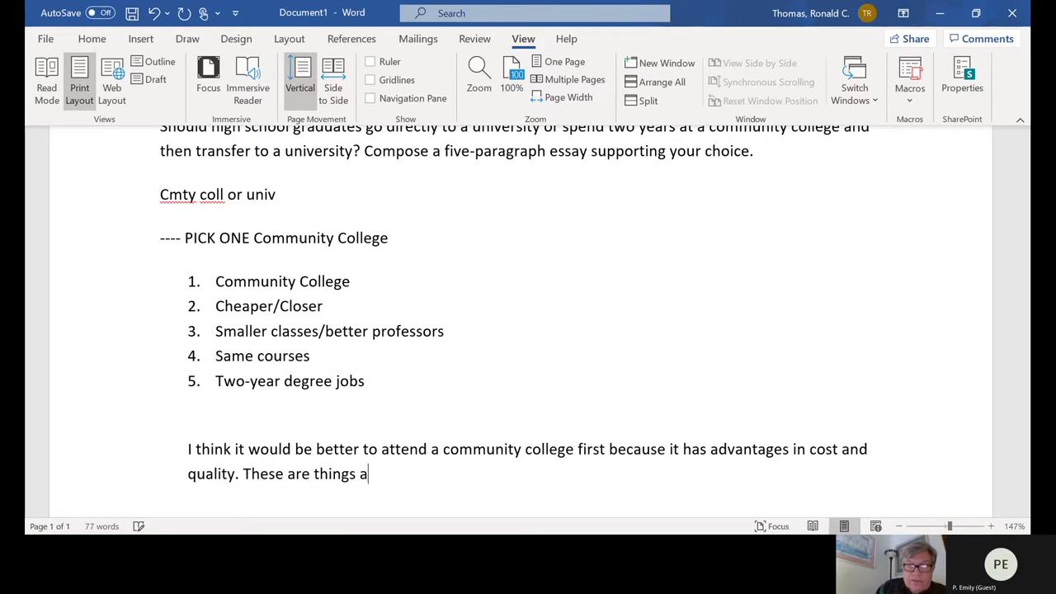
{"action": "type", "text": "ny college stue"}
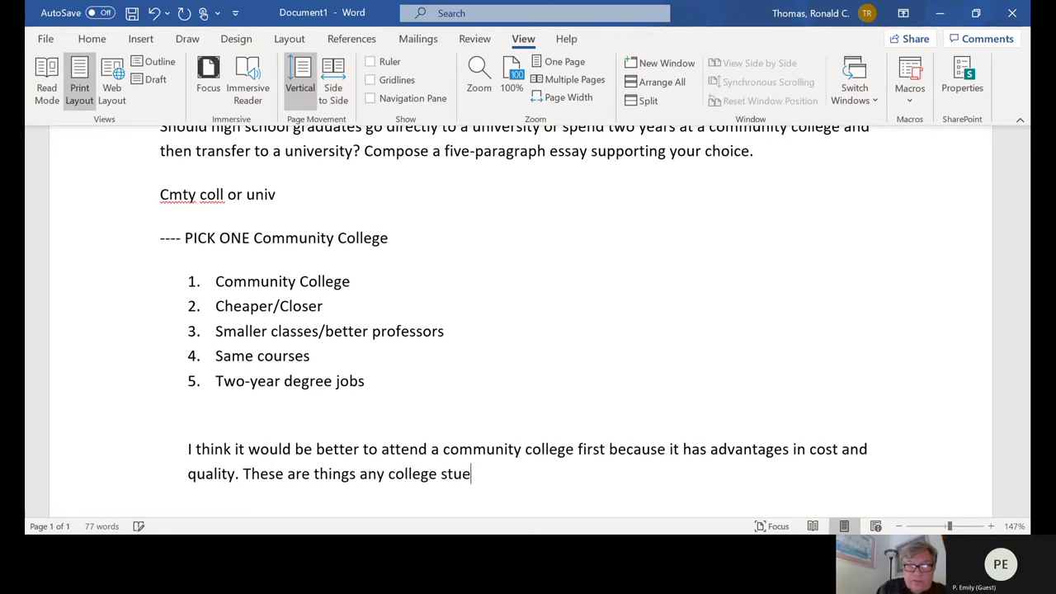
{"action": "key", "text": "BackSpace"}
{"action": "type", "text": "den"}
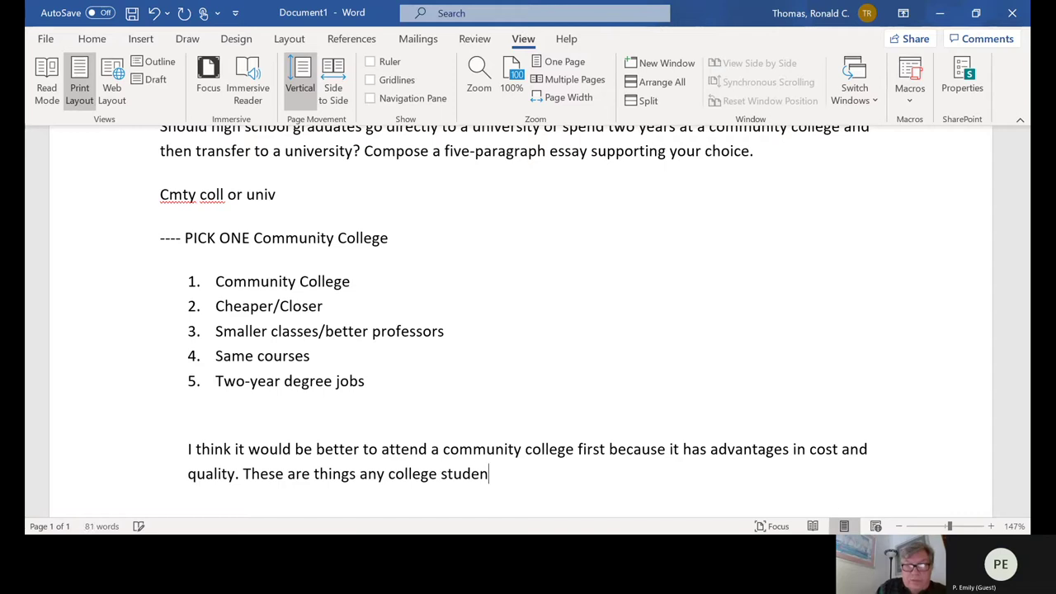
{"action": "type", "text": "t should consi"}
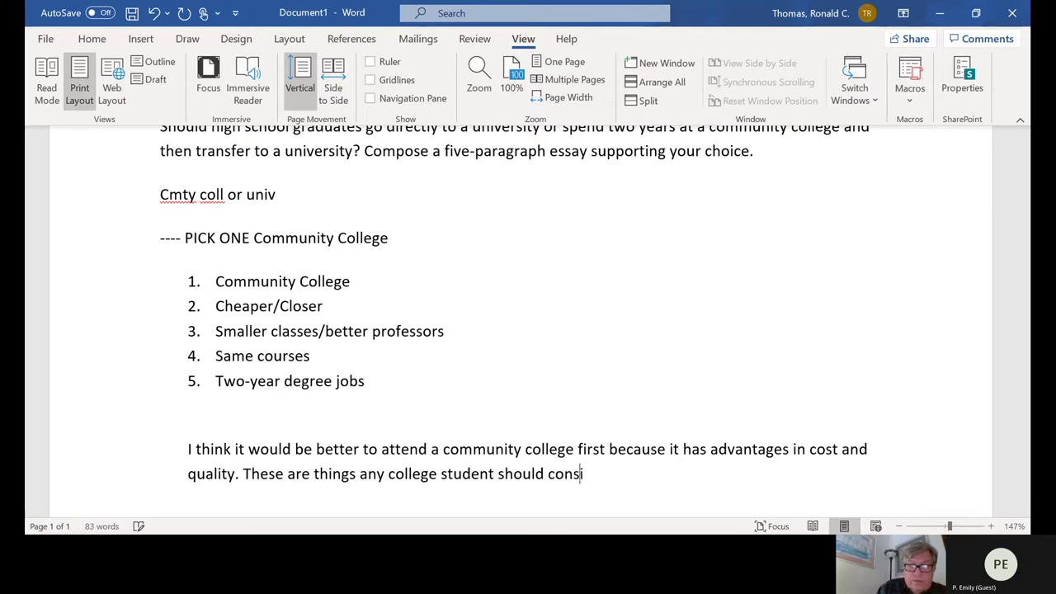
{"action": "type", "text": "der."}
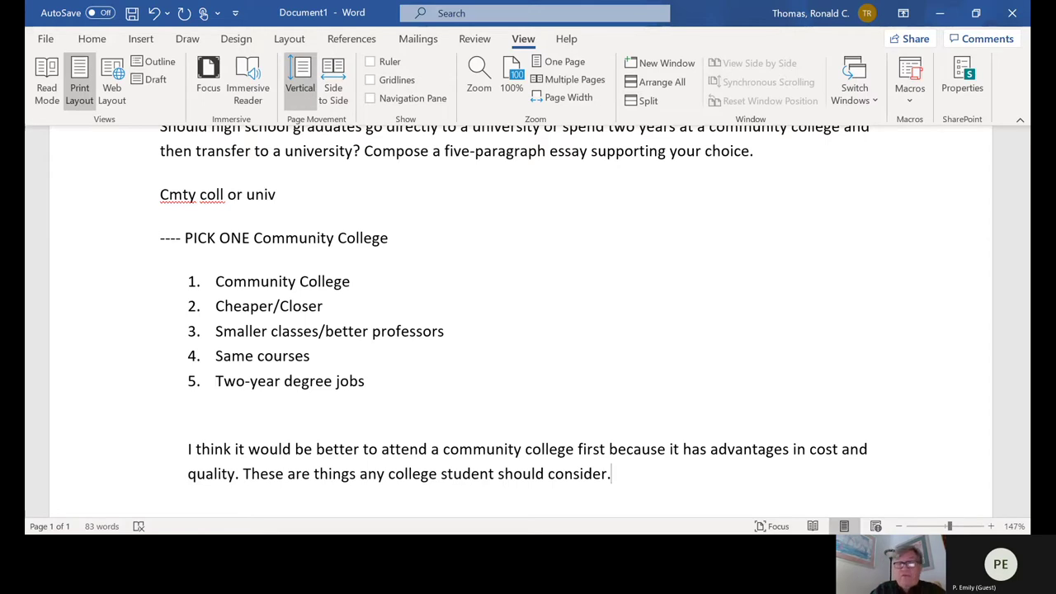
{"action": "key", "text": "Return"}
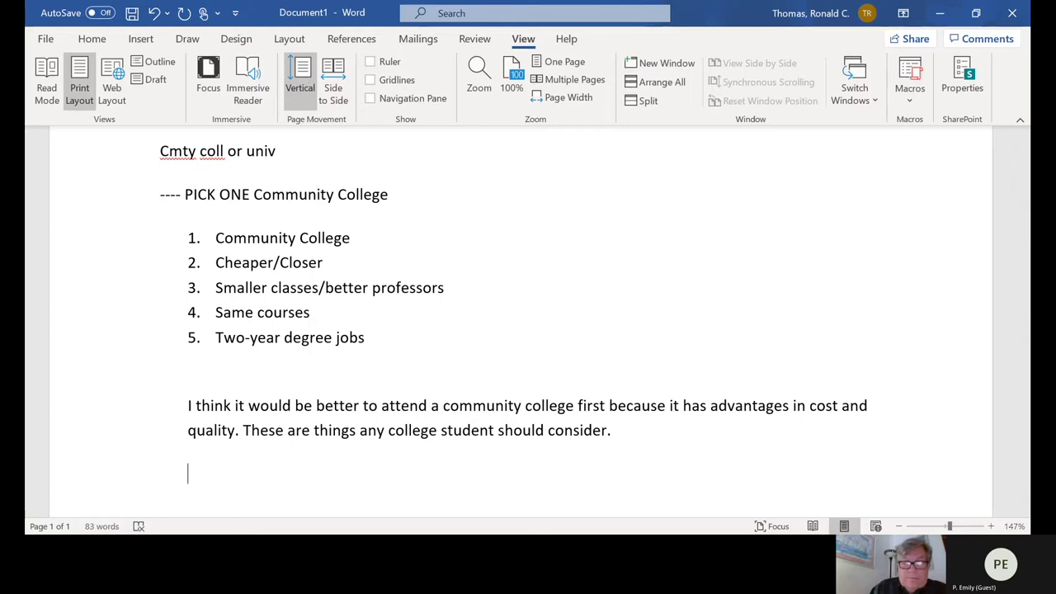
Step: Write 'Community college tuition is lower than at major universities. Also, because'
{"action": "type", "text": "Comm"}
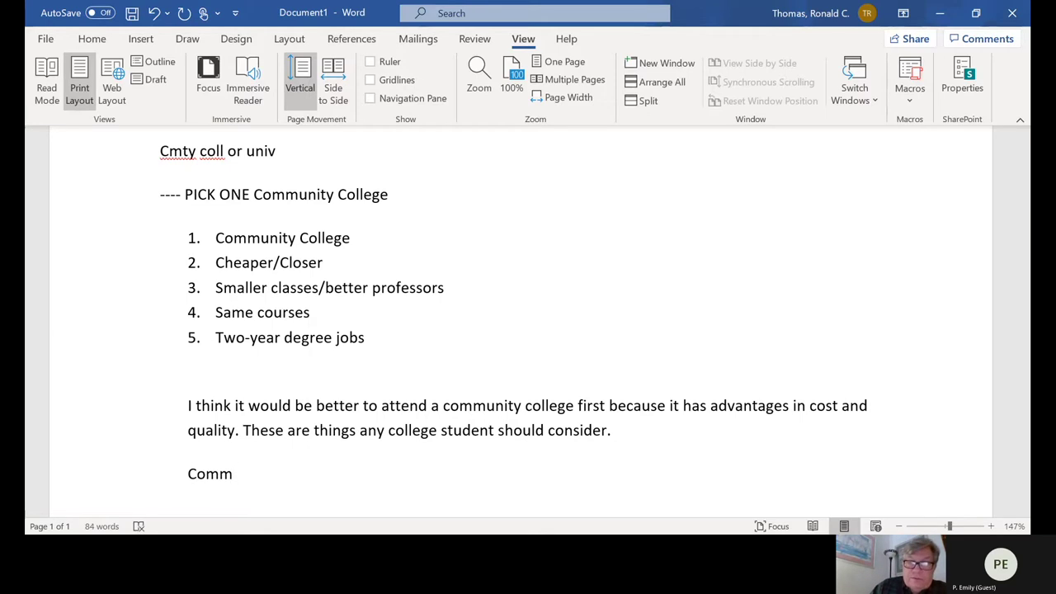
{"action": "type", "text": "unity coll"}
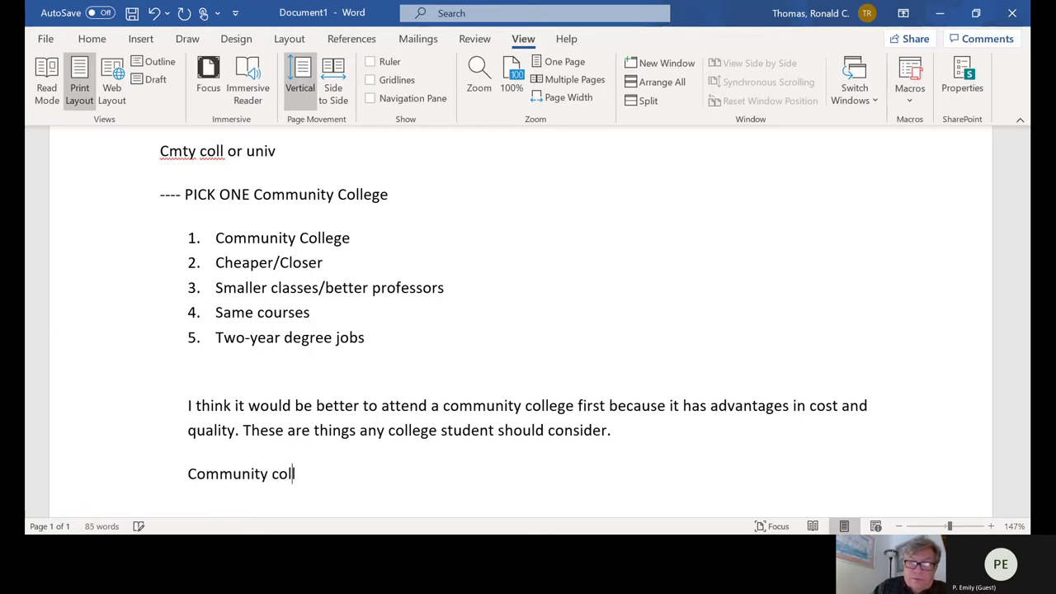
{"action": "type", "text": "ege tuirio"}
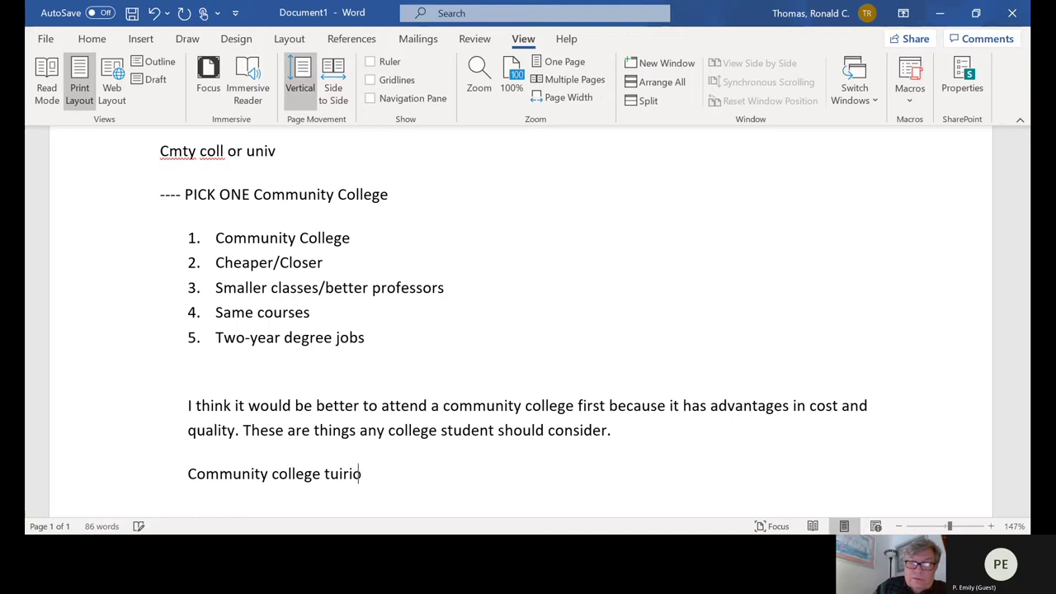
{"action": "type", "text": "n is"}
{"action": "key", "text": "BackSpace"}
{"action": "key", "text": "BackSpace"}
{"action": "key", "text": "BackSpace"}
{"action": "key", "text": "BackSpace"}
{"action": "key", "text": "BackSpace"}
{"action": "key", "text": "BackSpace"}
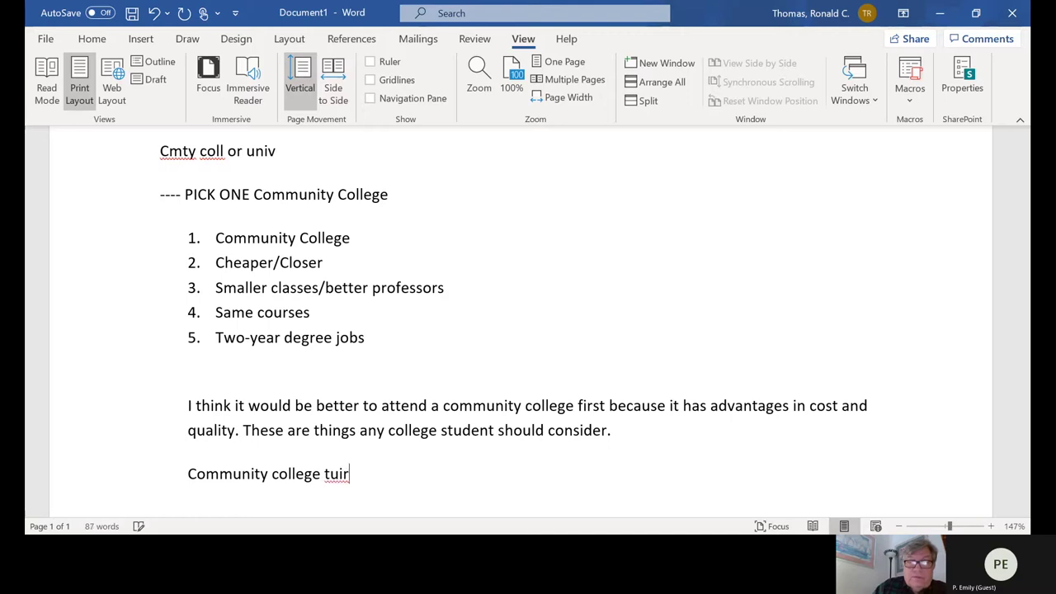
{"action": "key", "text": "BackSpace"}
{"action": "type", "text": "tion"}
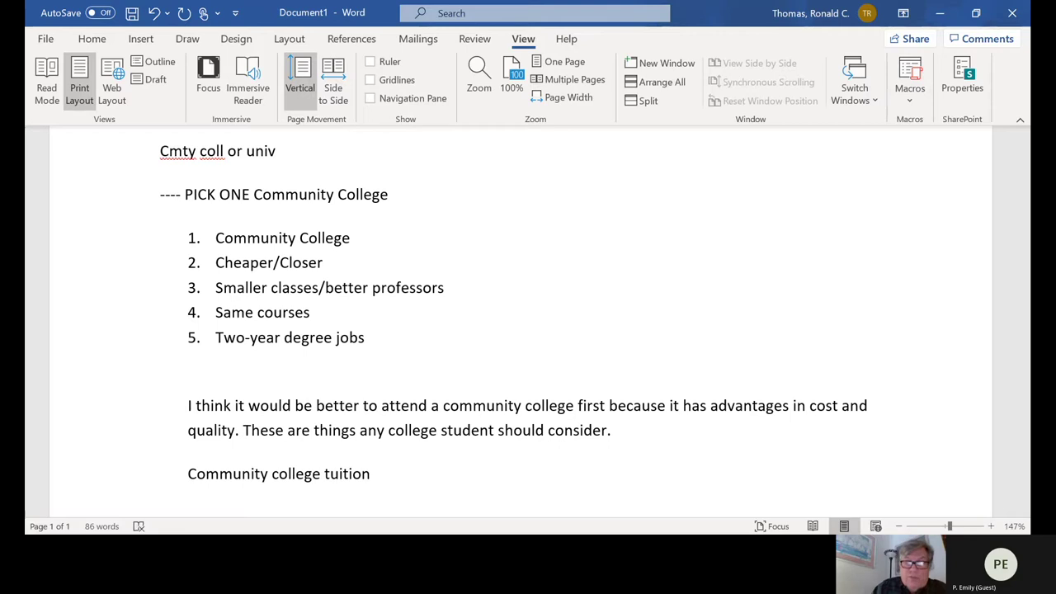
{"action": "type", "text": " is lower t"}
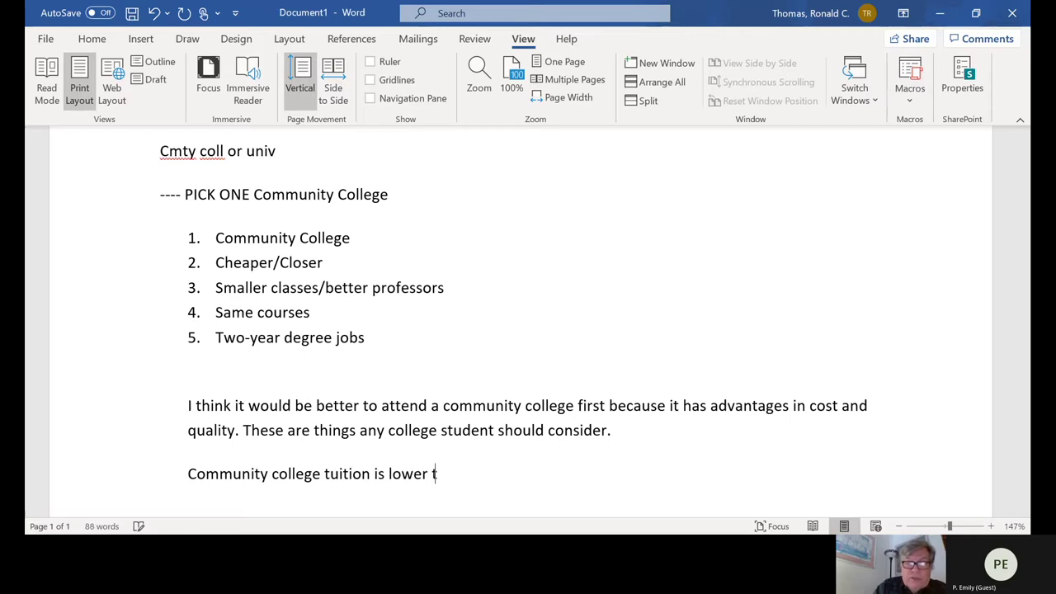
{"action": "type", "text": "han at"}
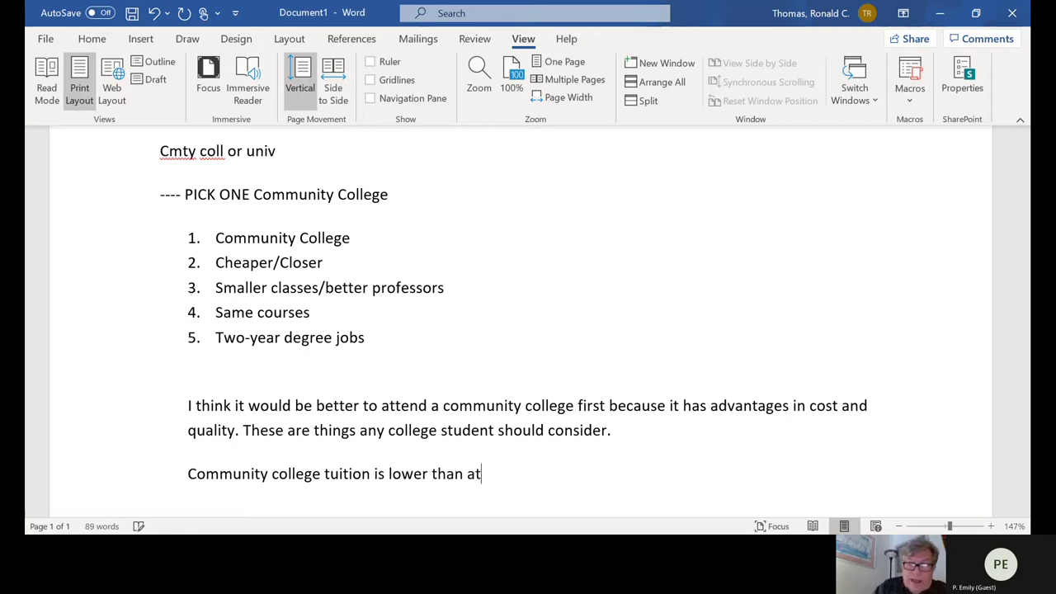
{"action": "type", "text": " major univer"}
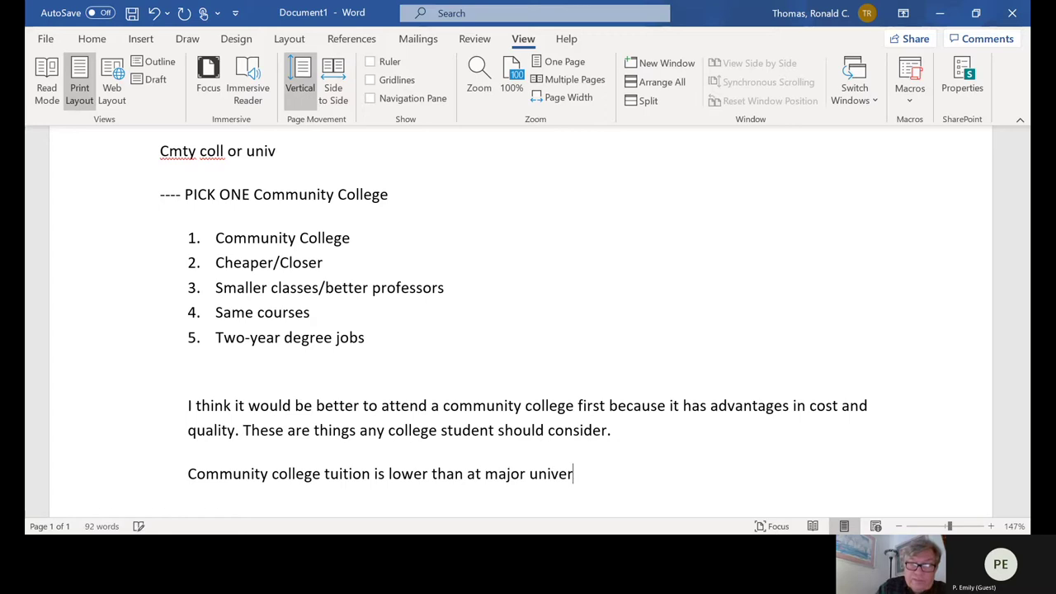
{"action": "type", "text": "sities. A"}
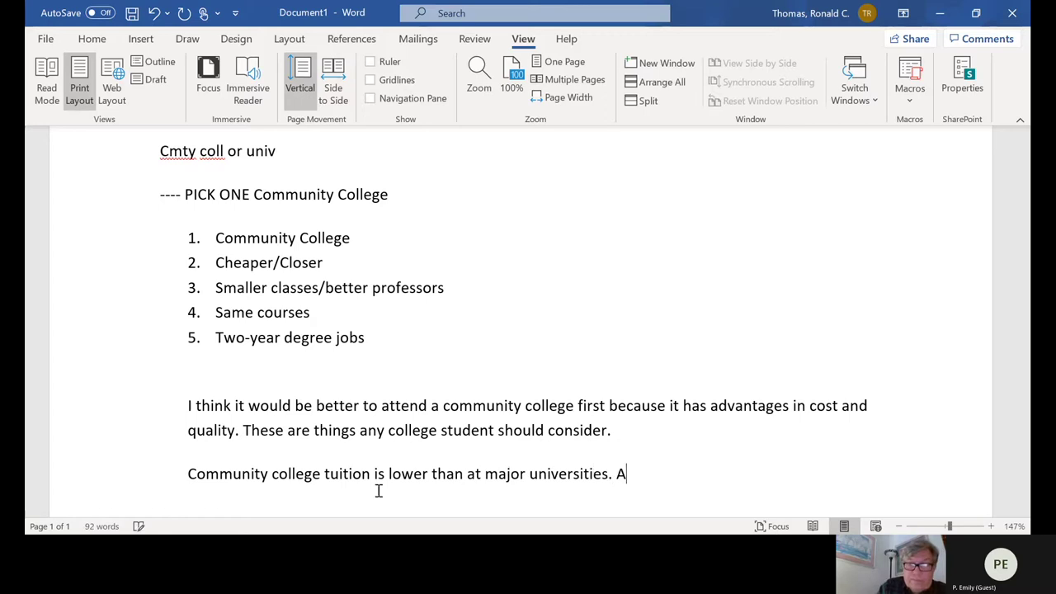
{"action": "type", "text": "som,"}
{"action": "key", "text": "BackSpace"}
{"action": "key", "text": "BackSpace"}
{"action": "key", "text": "BackSpace"}
{"action": "key", "text": "BackSpace"}
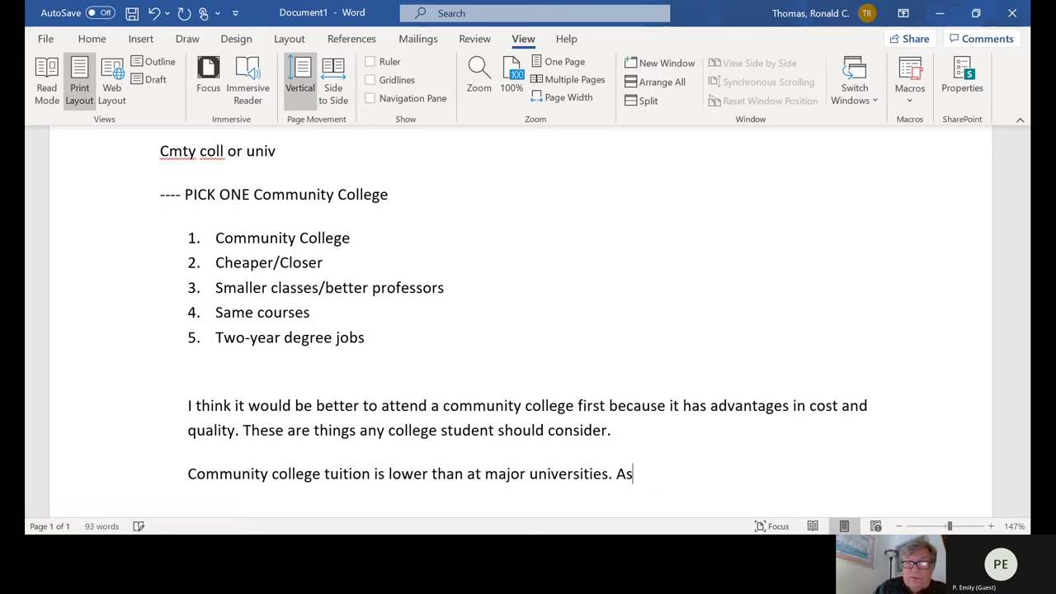
{"action": "type", "text": "lso,bcause"}
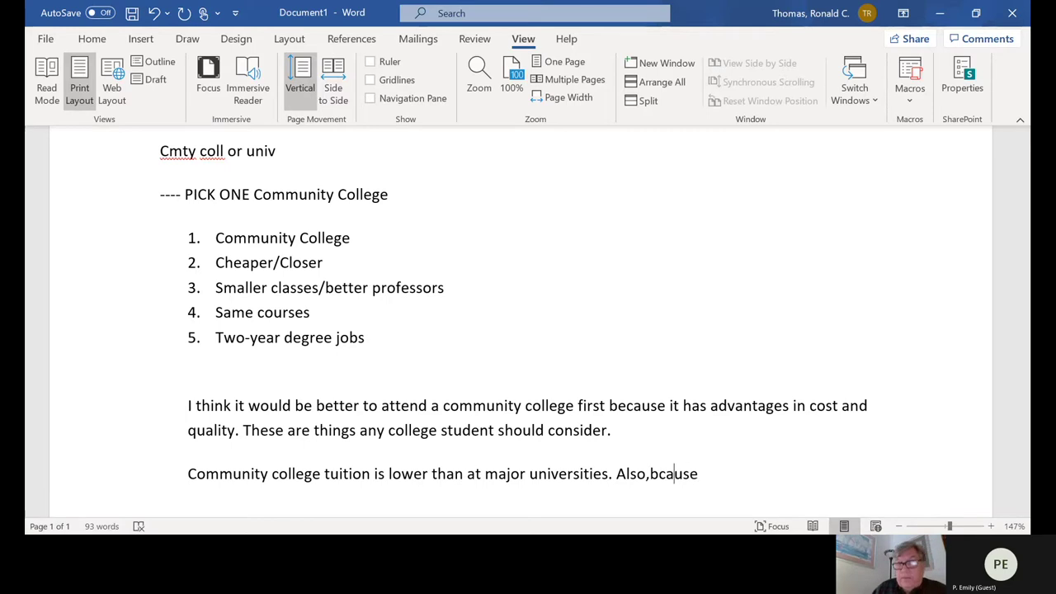
{"action": "key", "text": "Left"}
{"action": "key", "text": "Left"}
{"action": "key", "text": "Left"}
{"action": "key", "text": "Right"}
{"action": "key", "text": "Right"}
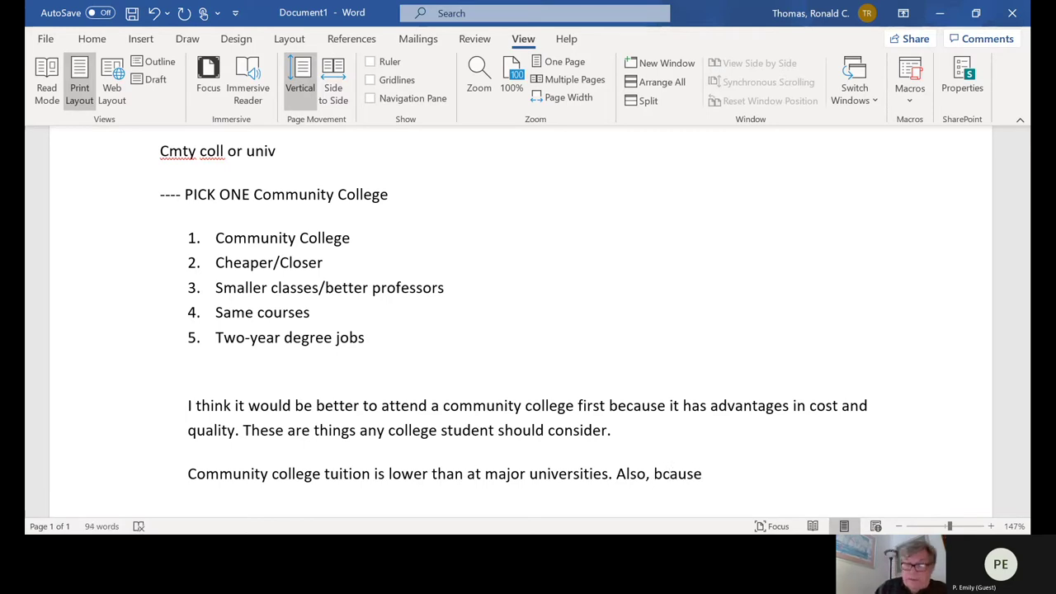
{"action": "type", "text": "e"}
{"action": "key", "text": "Right"}
{"action": "key", "text": "Right"}
{"action": "key", "text": "Right"}
{"action": "key", "text": "Right"}
{"action": "key", "text": "Right"}
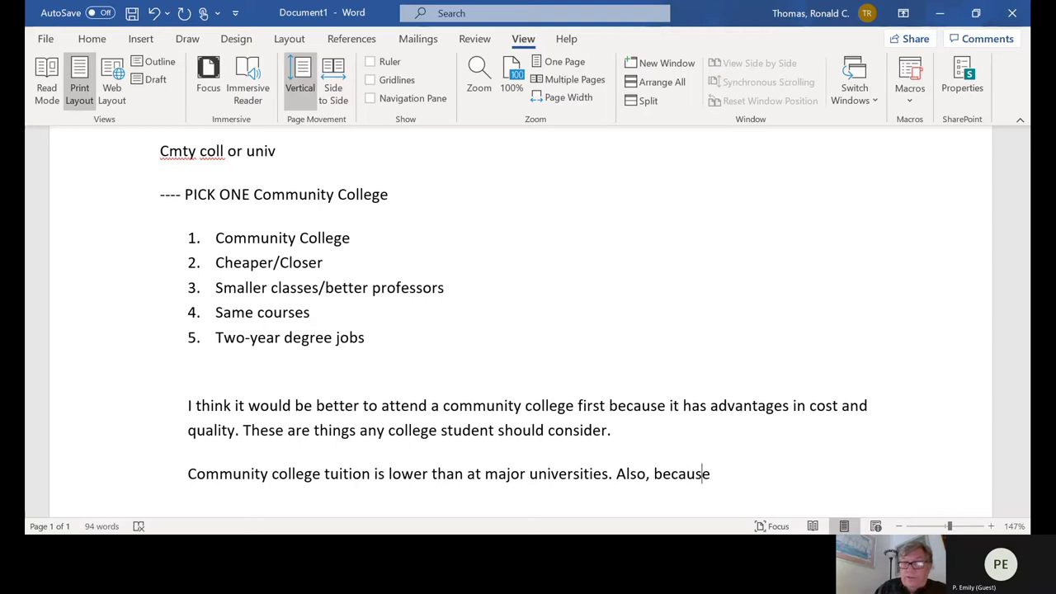
Step: Add that community colleges are in every city, so you can live at home, skipping dorms and meals
{"action": "type", "text": "there"}
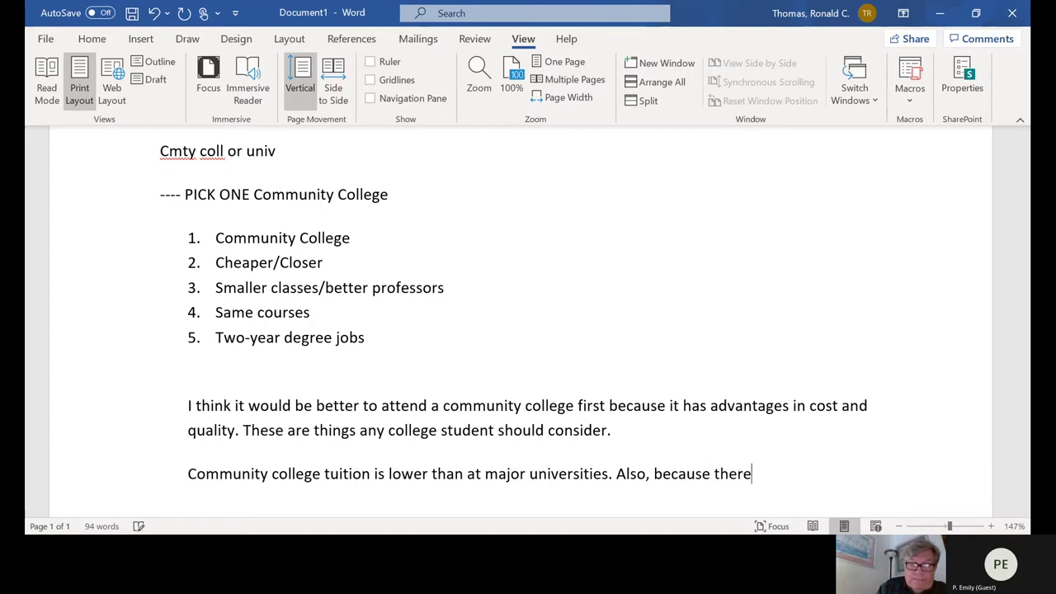
{"action": "type", "text": "are community"}
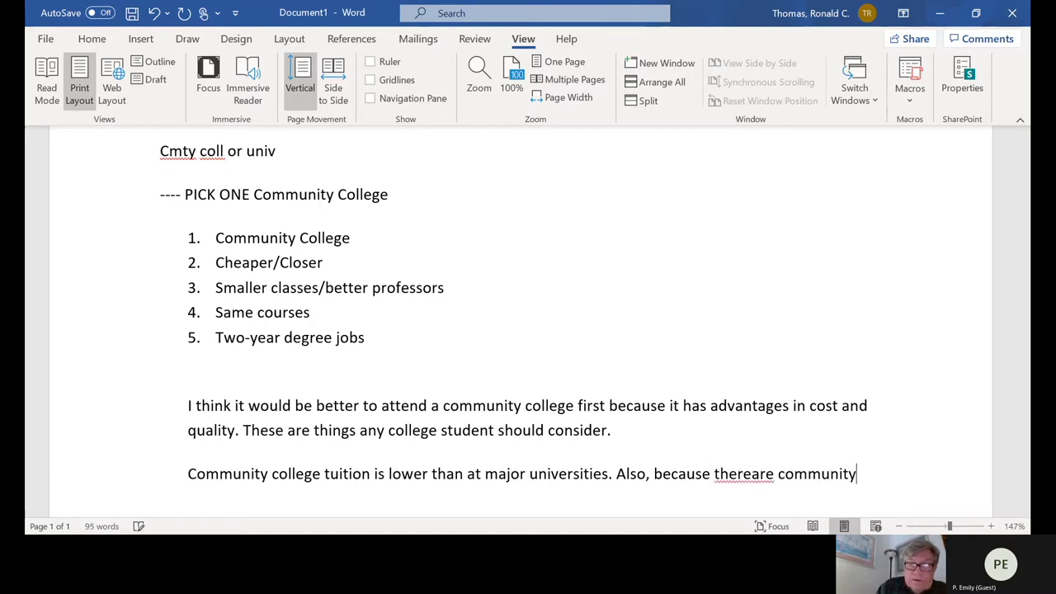
{"action": "type", "text": " colleges in"}
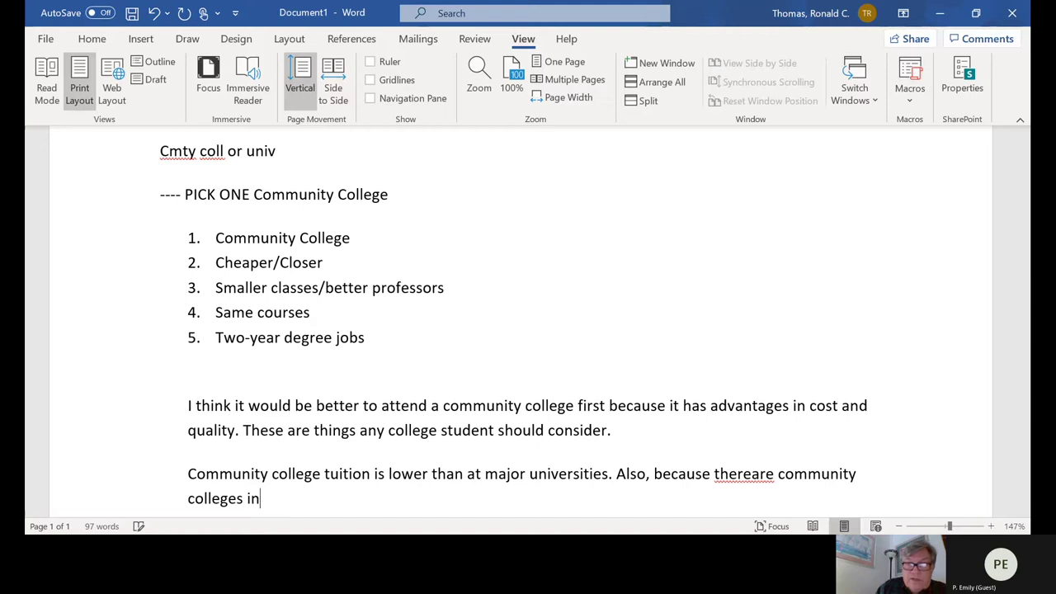
{"action": "type", "text": " every c"}
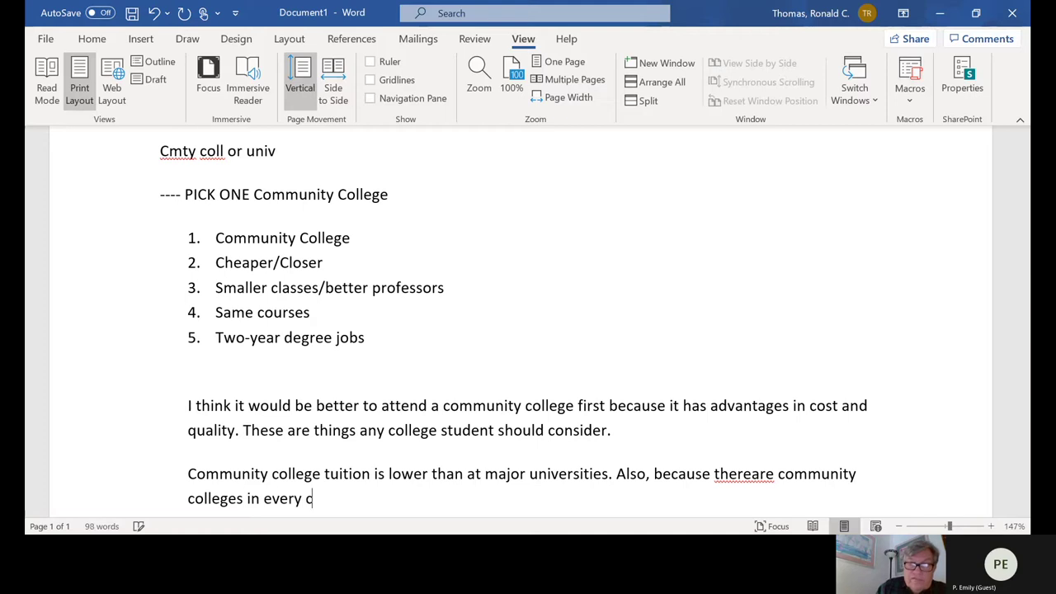
{"action": "type", "text": "ity, "}
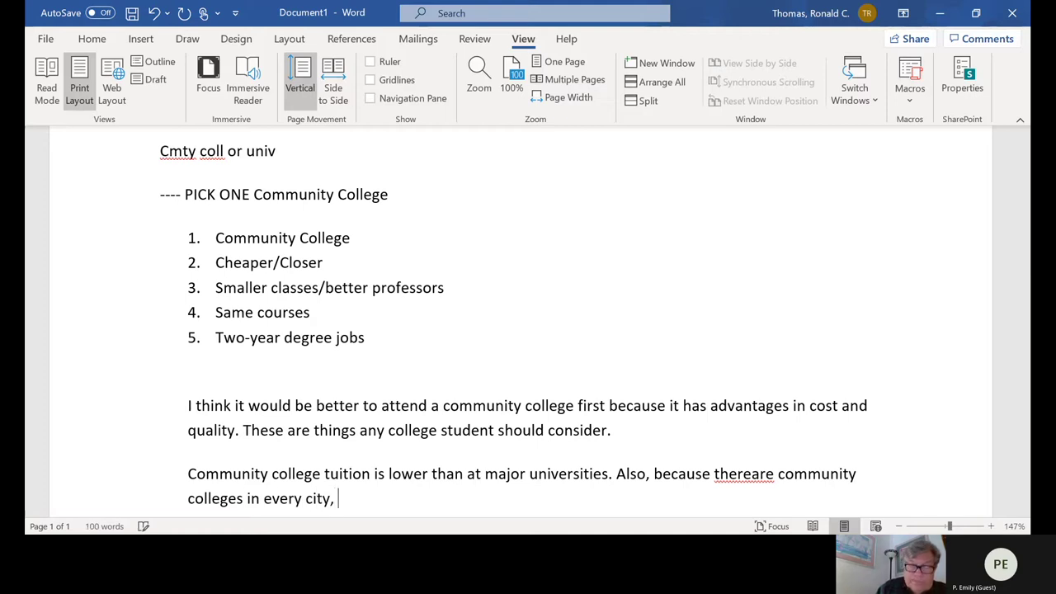
{"action": "type", "text": "you could"}
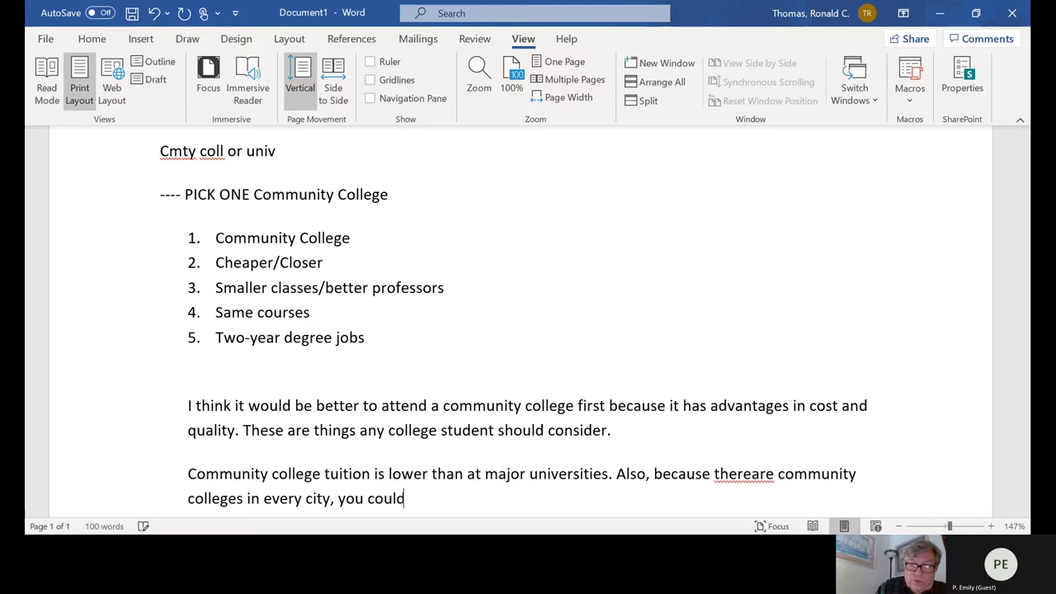
{"action": "type", "text": " live at ome"}
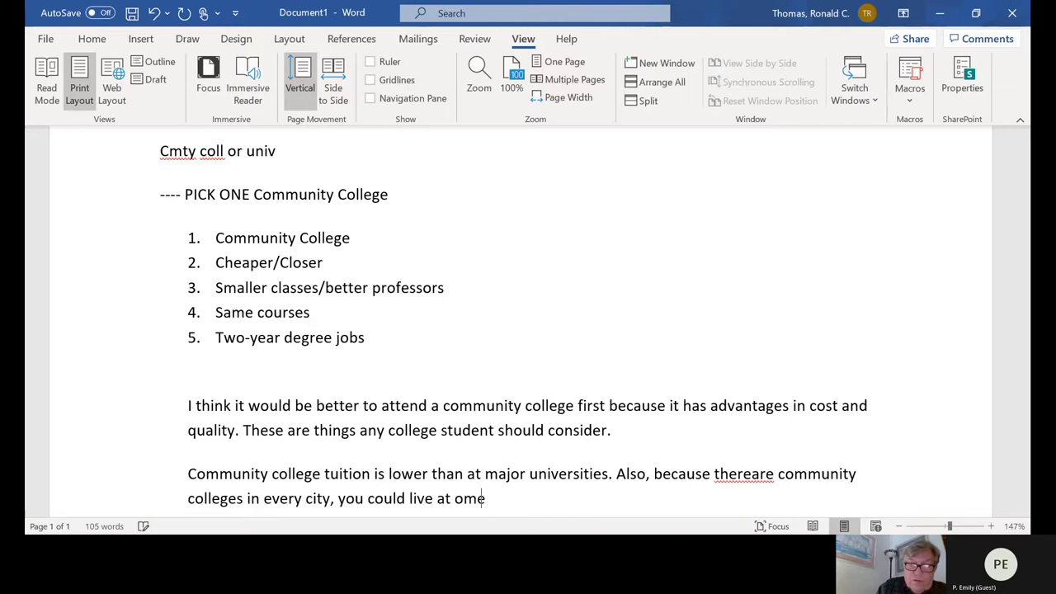
{"action": "type", "text": " and not a"}
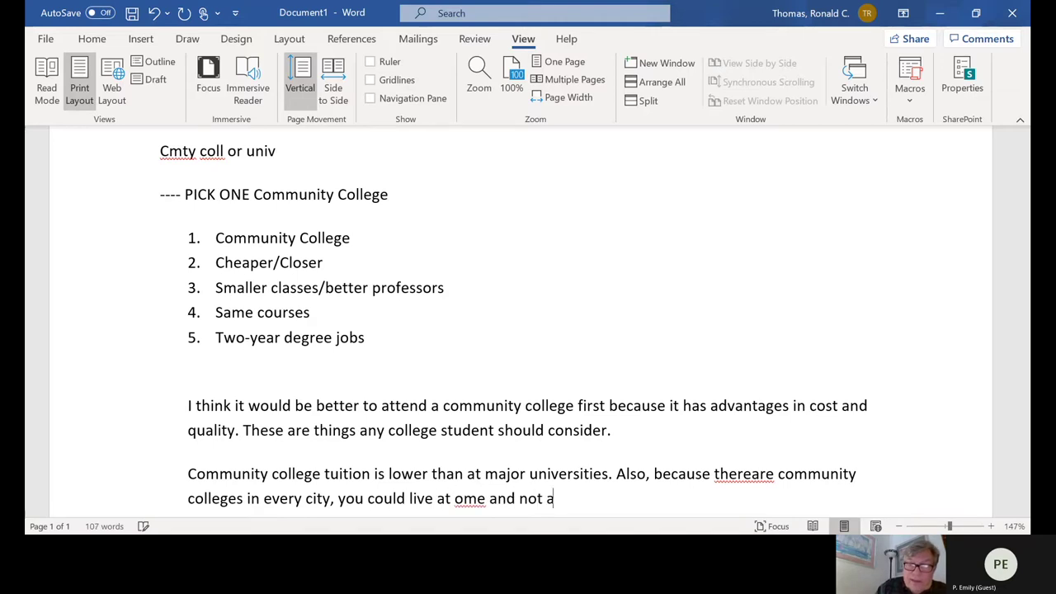
{"action": "type", "text": "y form do"}
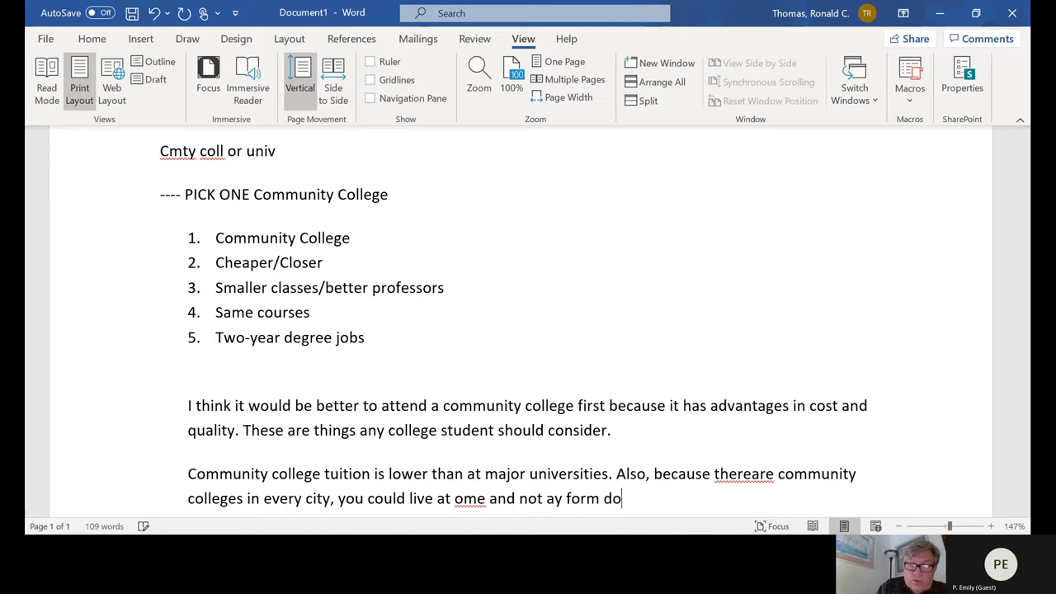
{"action": "type", "text": "rms or meka"}
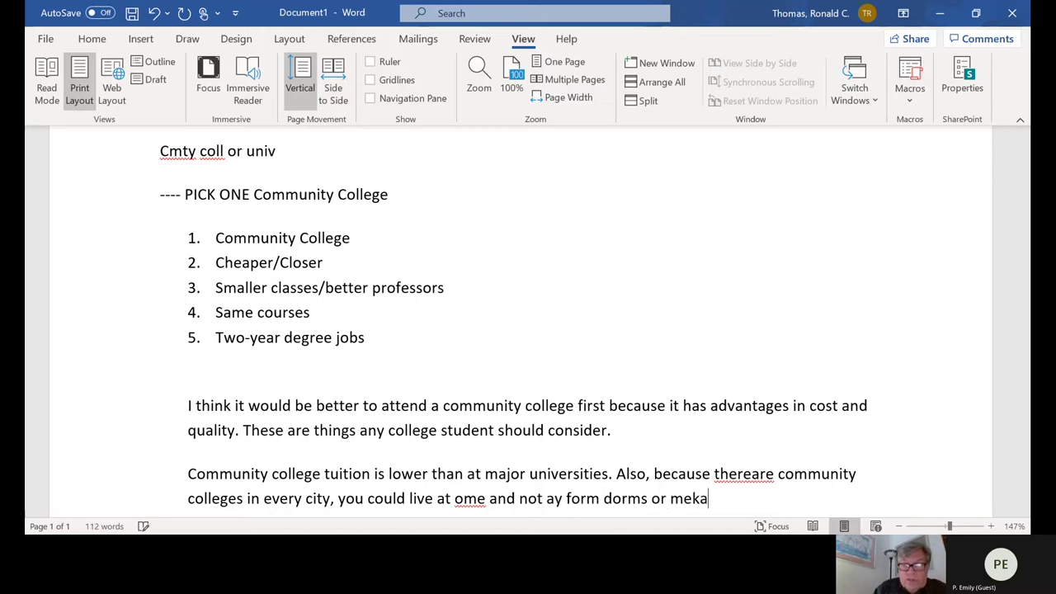
{"action": "type", "text": "s\\\\"}
{"action": "key", "text": "BackSpace"}
{"action": "key", "text": "BackSpace"}
{"action": "key", "text": "BackSpace"}
{"action": "key", "text": "BackSpace"}
{"action": "key", "text": "BackSpace"}
{"action": "key", "text": "BackSpace"}
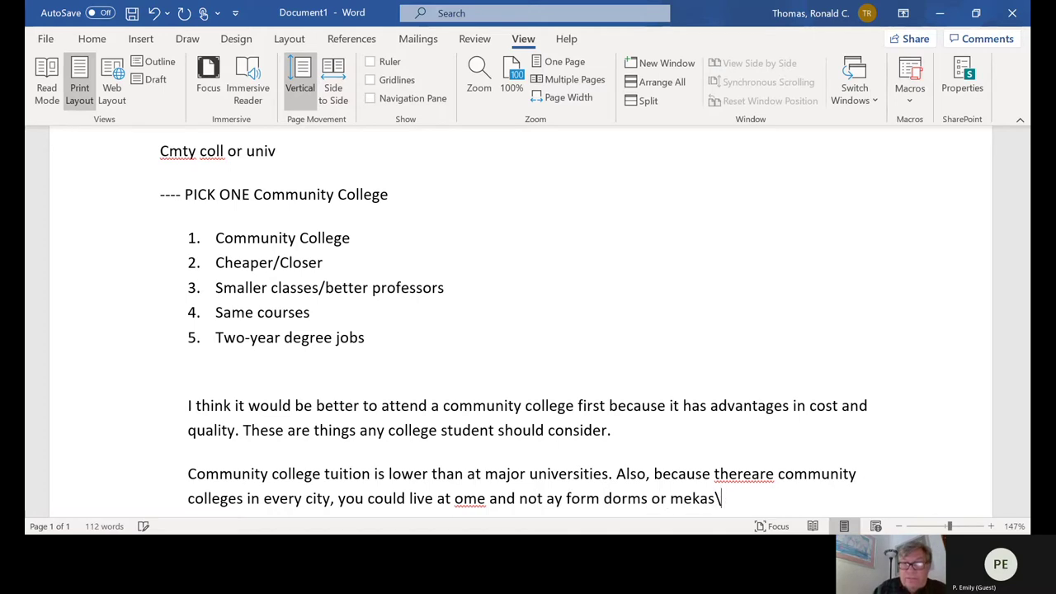
{"action": "key", "text": "BackSpace"}
{"action": "type", "text": "als."}
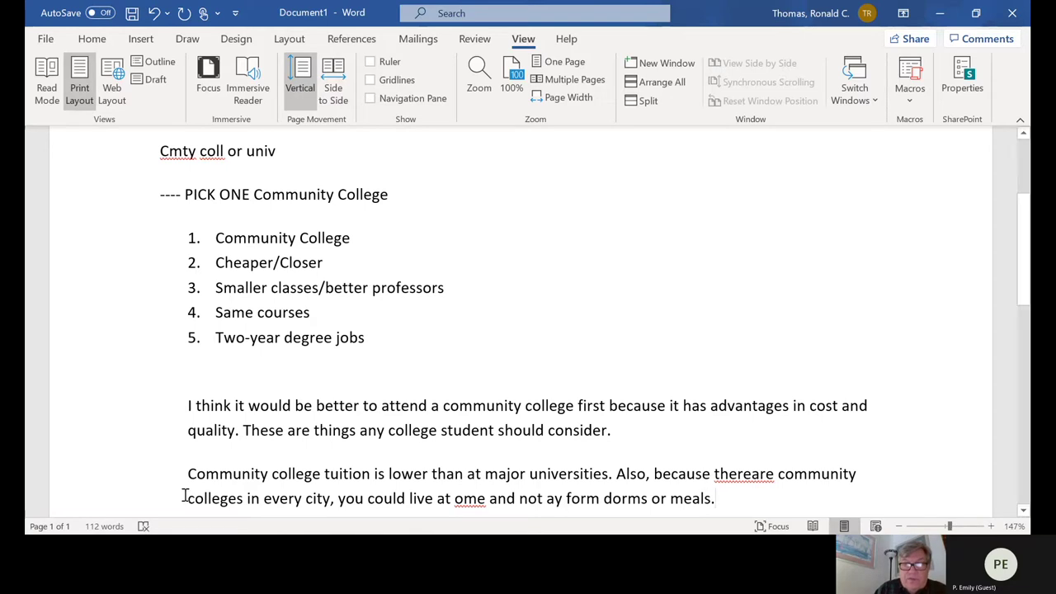
{"action": "left_click", "coordinate": [454, 499]}
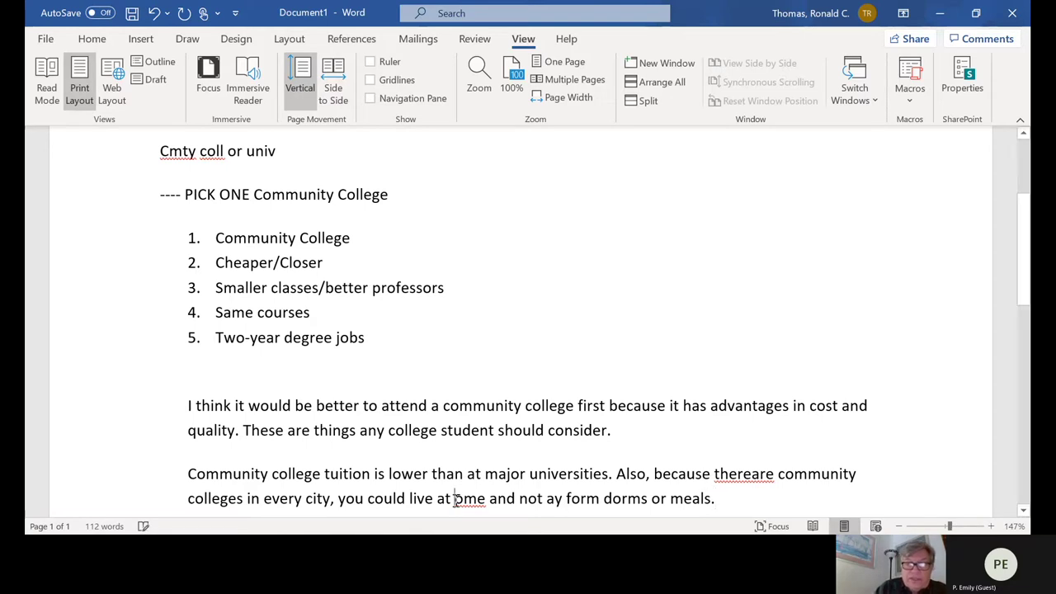
{"action": "type", "text": "h"}
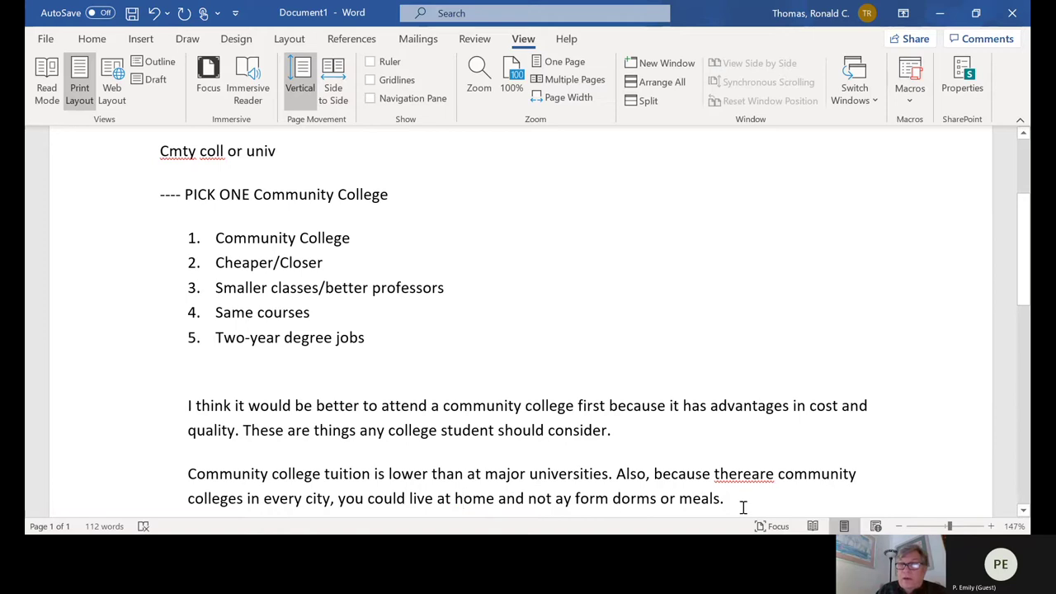
{"action": "left_click", "coordinate": [742, 502]}
Step: Add the sentence 'Even some smaller towns have community college centers.' after 'meals.'
{"action": "type", "text": "S"}
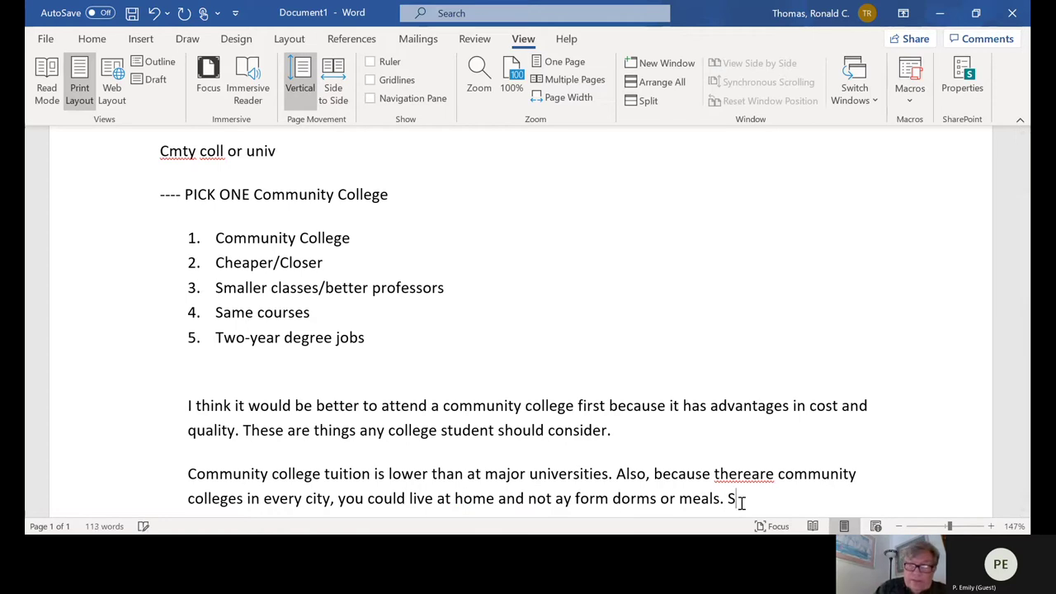
{"action": "key", "text": "BackSpace"}
{"action": "type", "text": "Eve"}
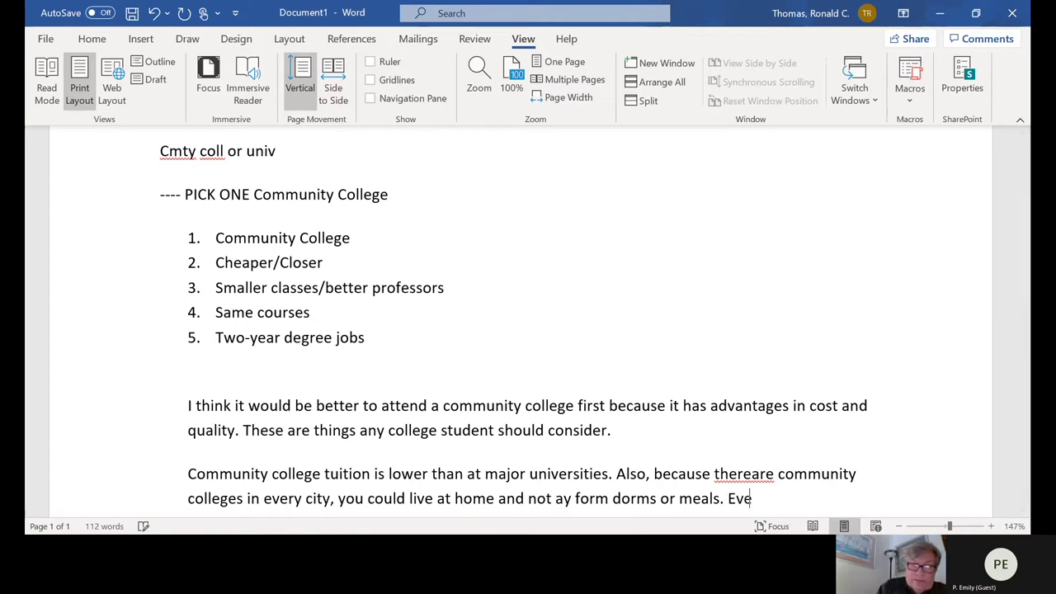
{"action": "type", "text": "n some sm"}
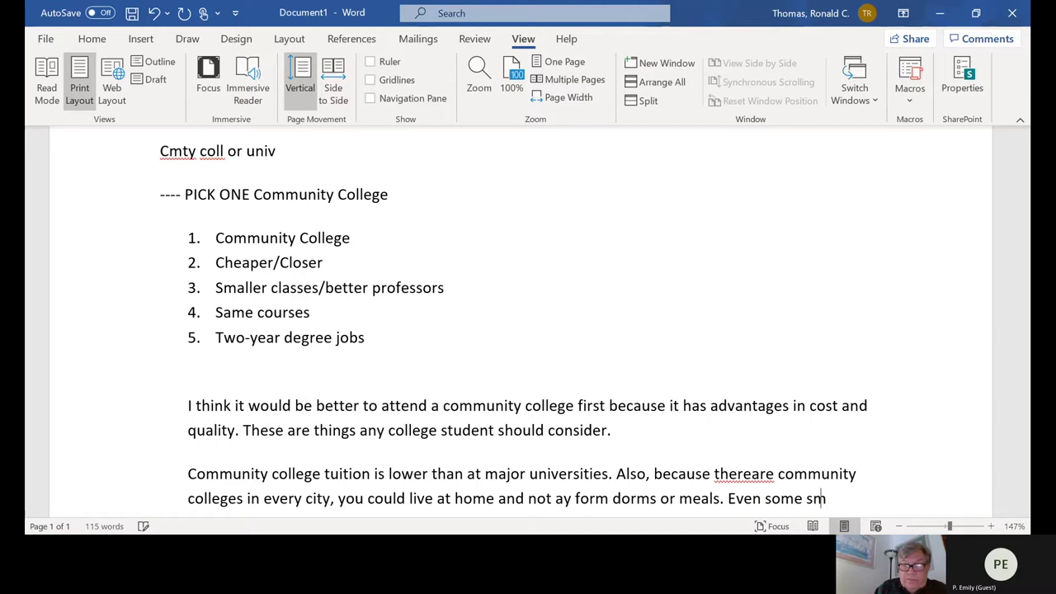
{"action": "type", "text": "aller towns"}
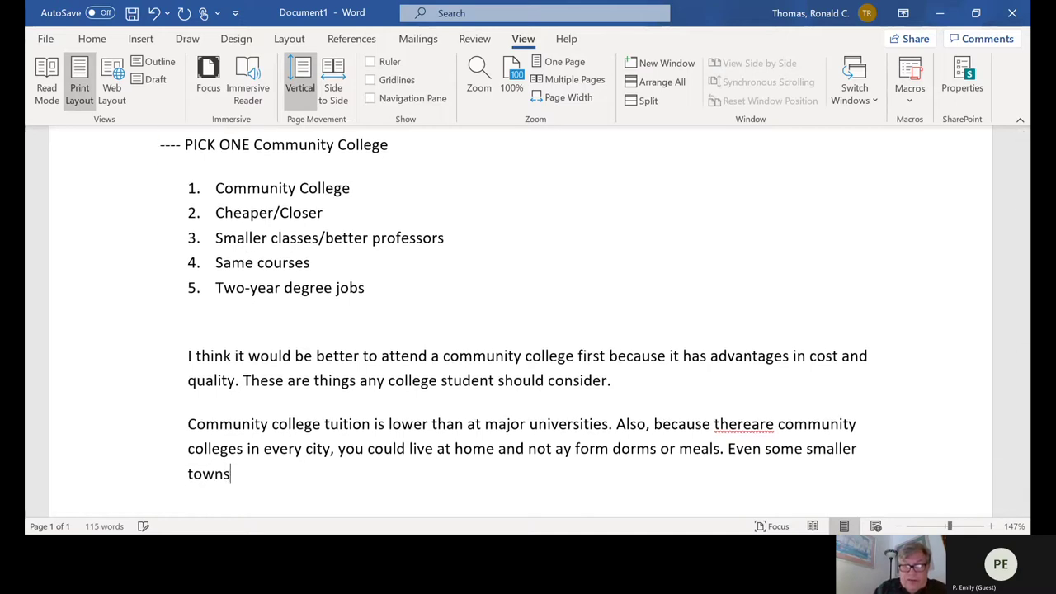
{"action": "type", "text": " have co"}
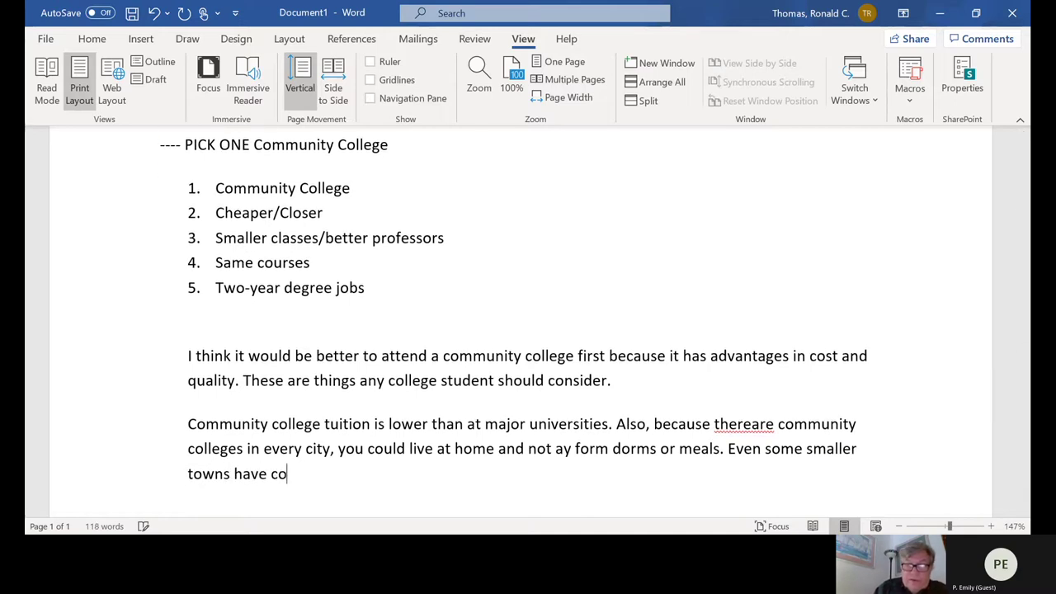
{"action": "type", "text": "mmnity"}
{"action": "key", "text": "BackSpace"}
{"action": "key", "text": "BackSpace"}
{"action": "key", "text": "BackSpace"}
{"action": "key", "text": "BackSpace"}
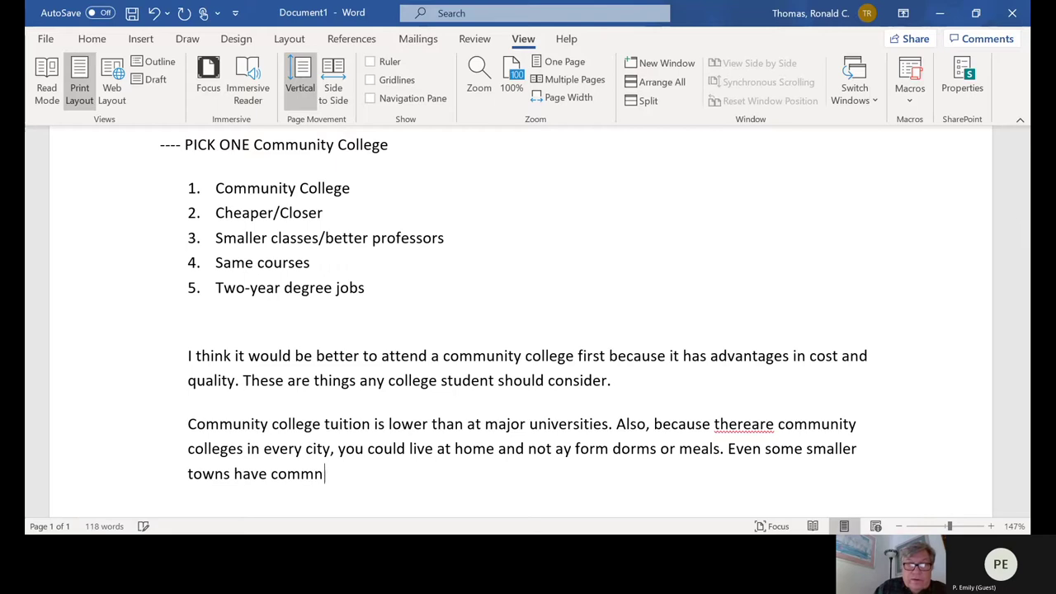
{"action": "type", "text": "unity co"}
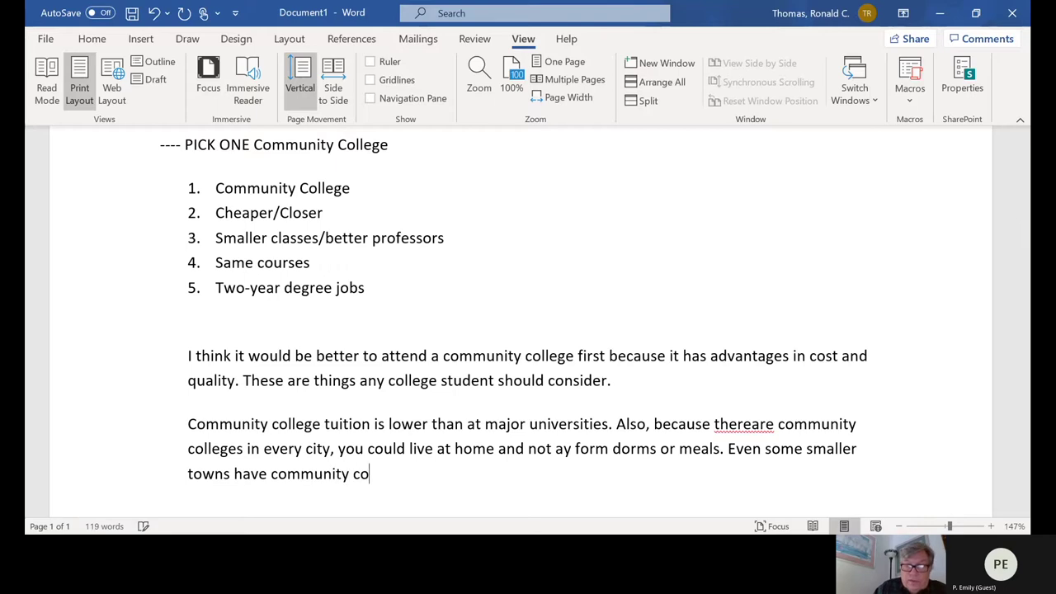
{"action": "type", "text": "llege centers."}
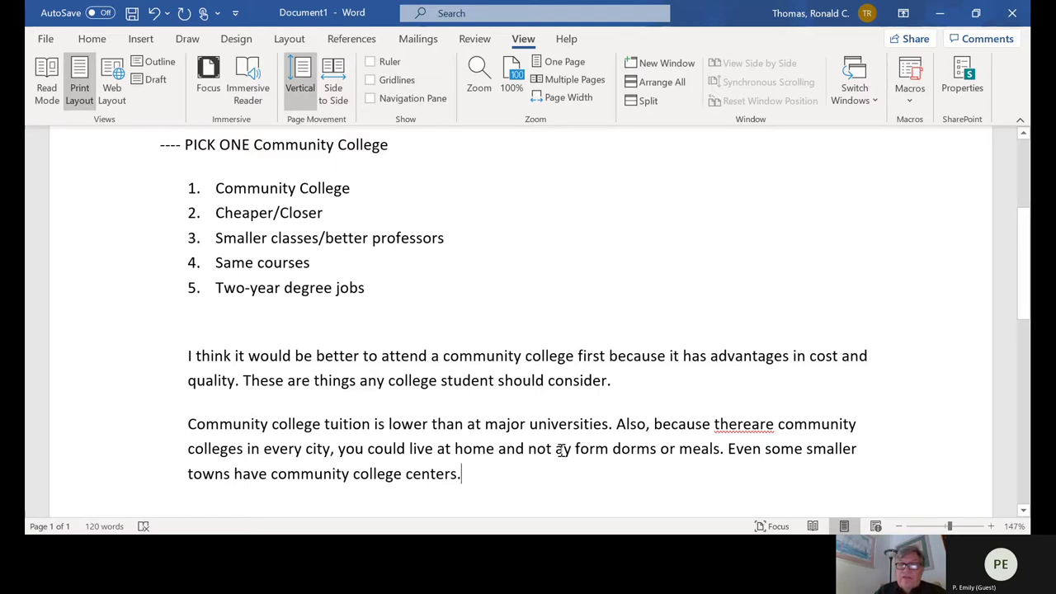
Step: Correct 'not ay form' to 'not pay for' in the tuition paragraph
{"action": "type", "text": "p"}
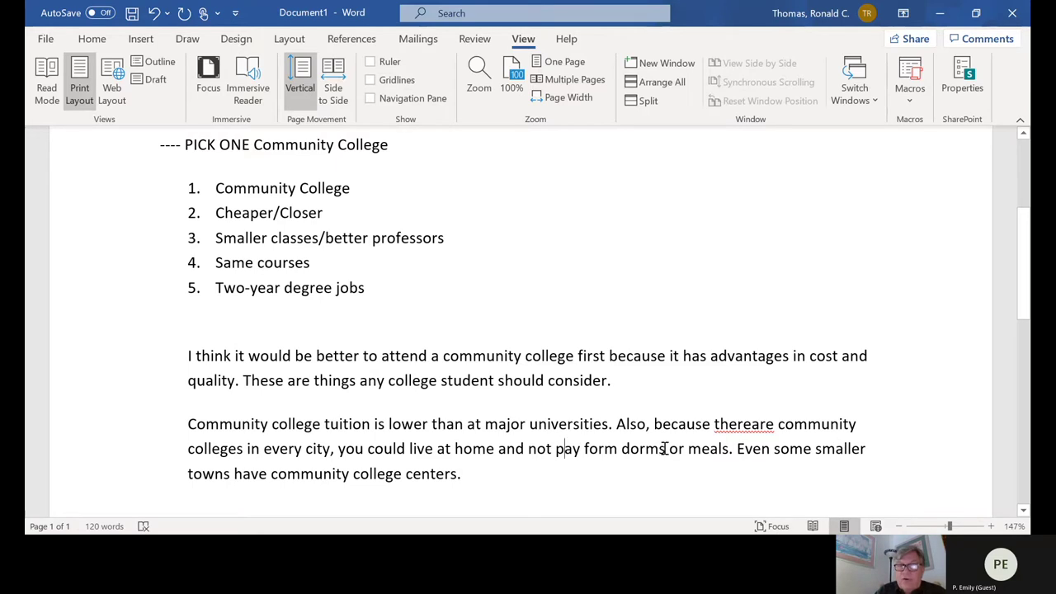
{"action": "left_click", "coordinate": [616, 449]}
{"action": "key", "text": "BackSpace"}
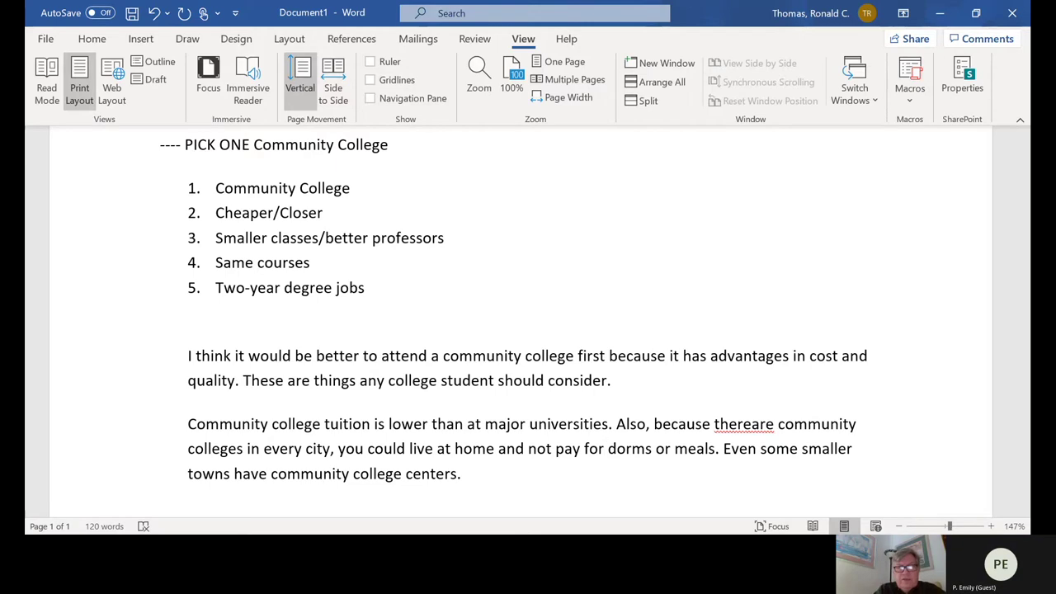
{"action": "left_click", "coordinate": [492, 475]}
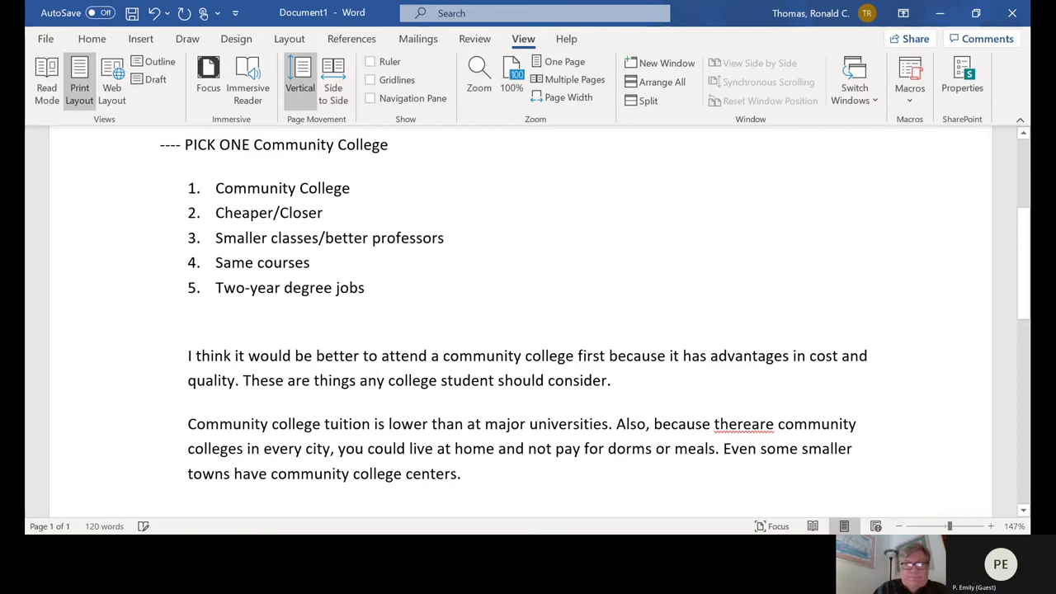
Step: Start a paragraph saying community college classes run about 30 students, not 300 in a lecture hall
{"action": "key", "text": "Return"}
{"action": "type", "text": "At a co"}
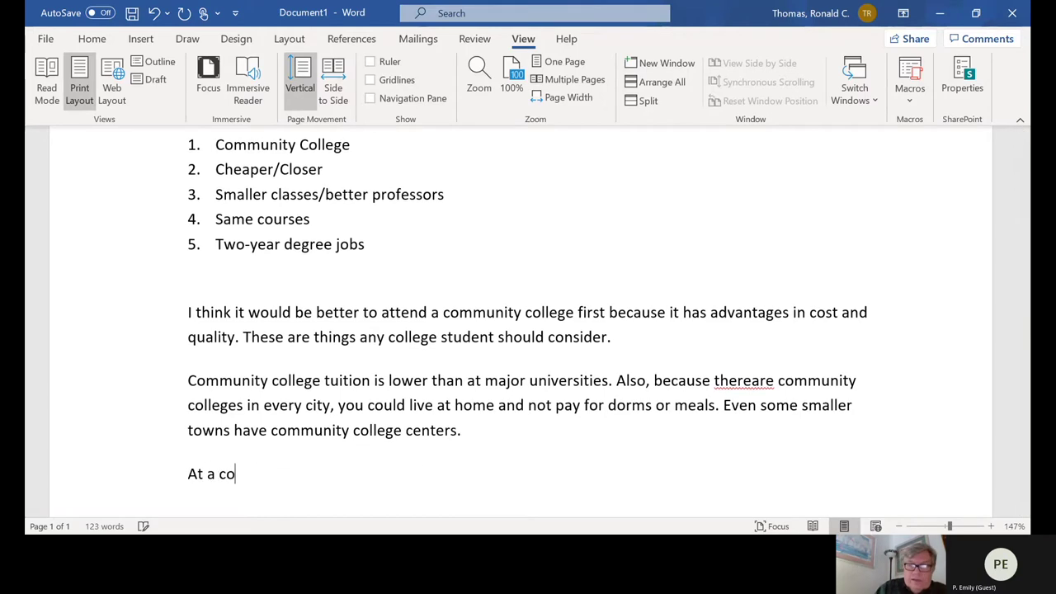
{"action": "type", "text": "mmunity coll"}
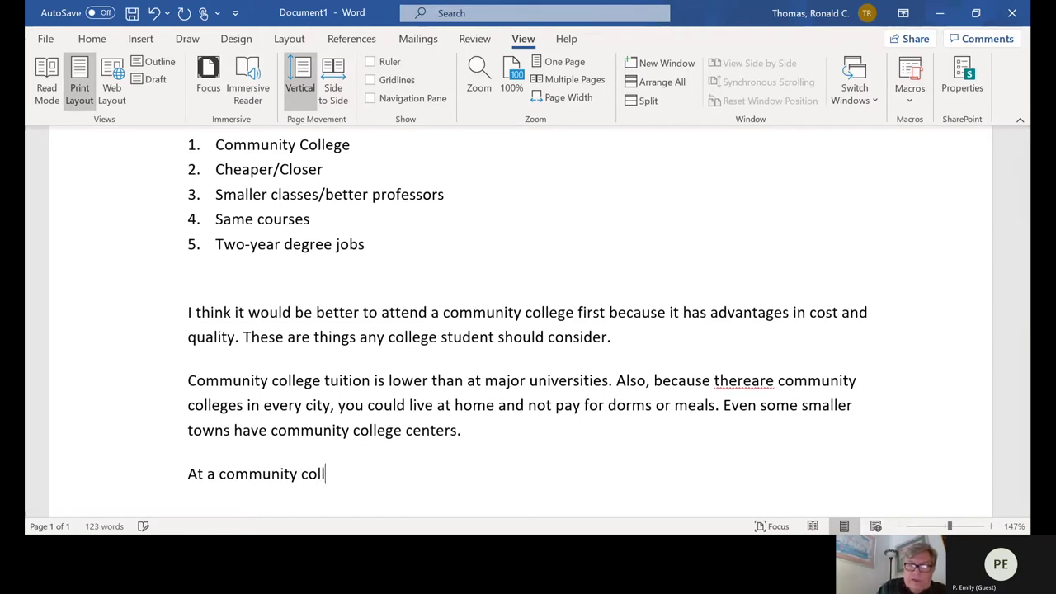
{"action": "type", "text": "ege, classes"}
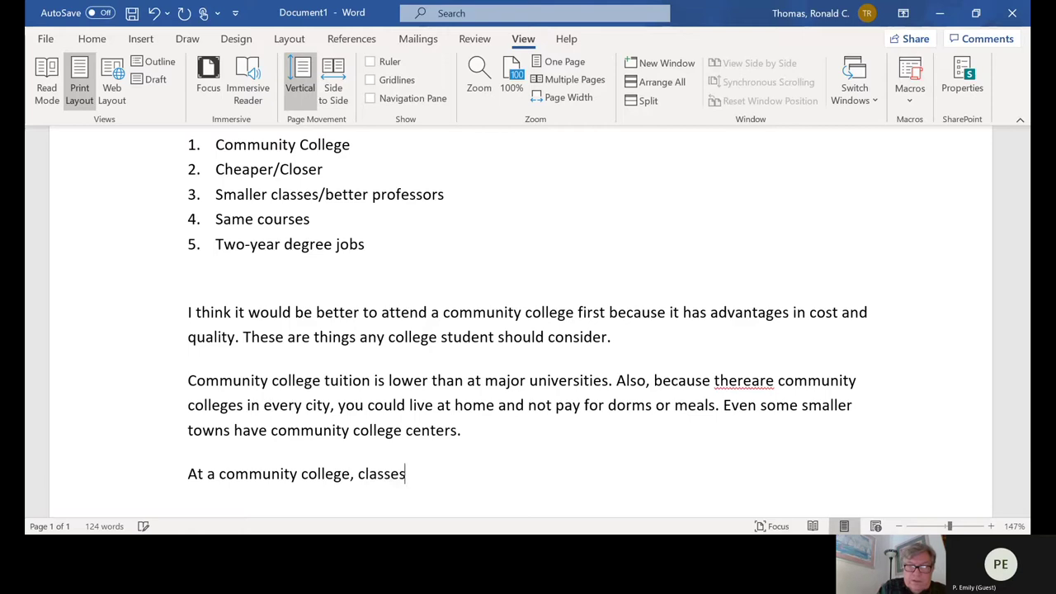
{"action": "type", "text": " run about "}
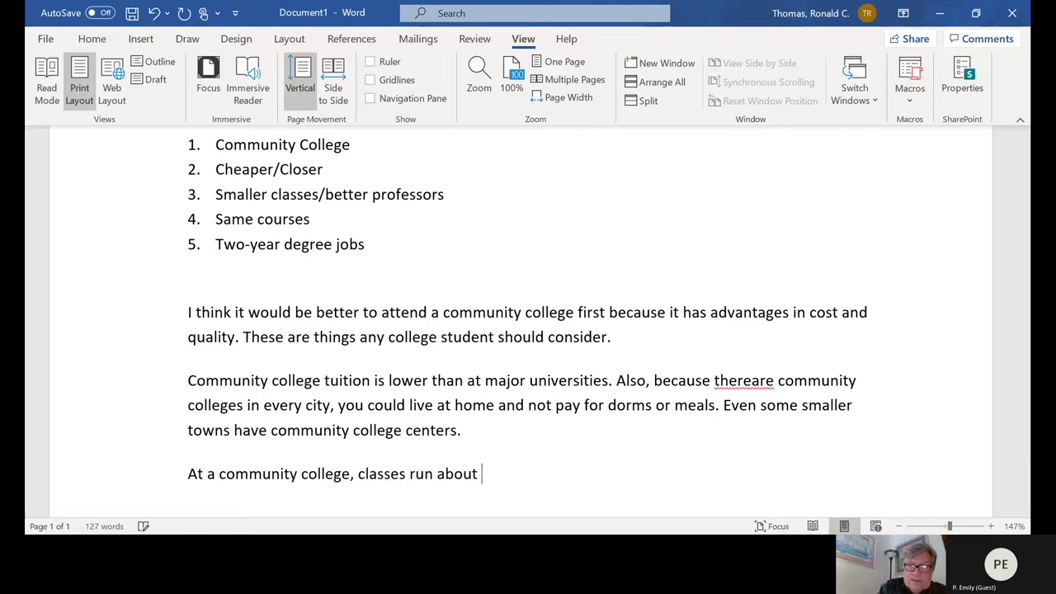
{"action": "type", "text": "30 student"}
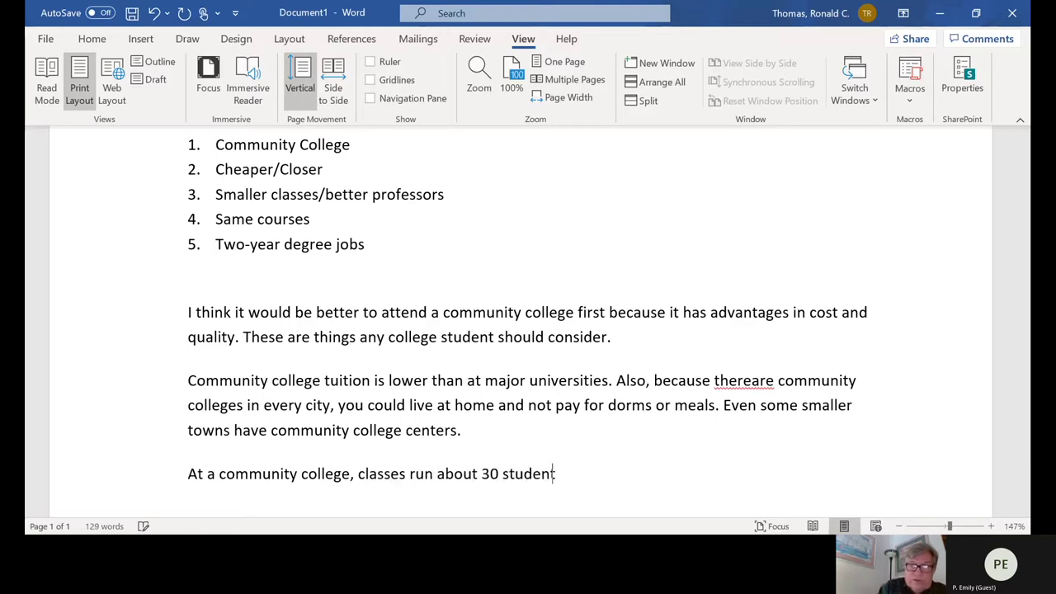
{"action": "type", "text": "s rath"}
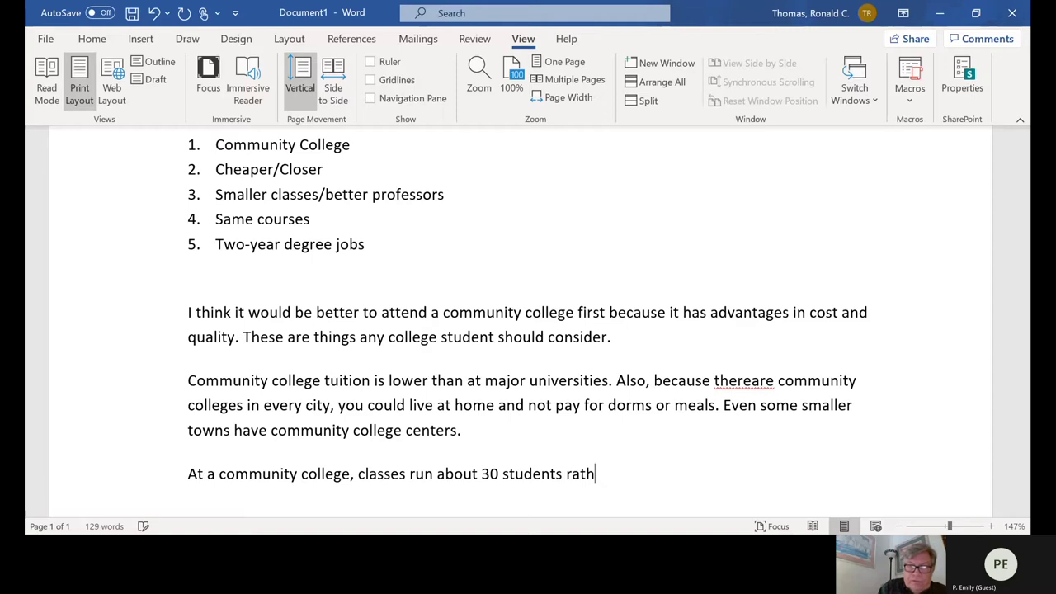
{"action": "type", "text": "er than 30"}
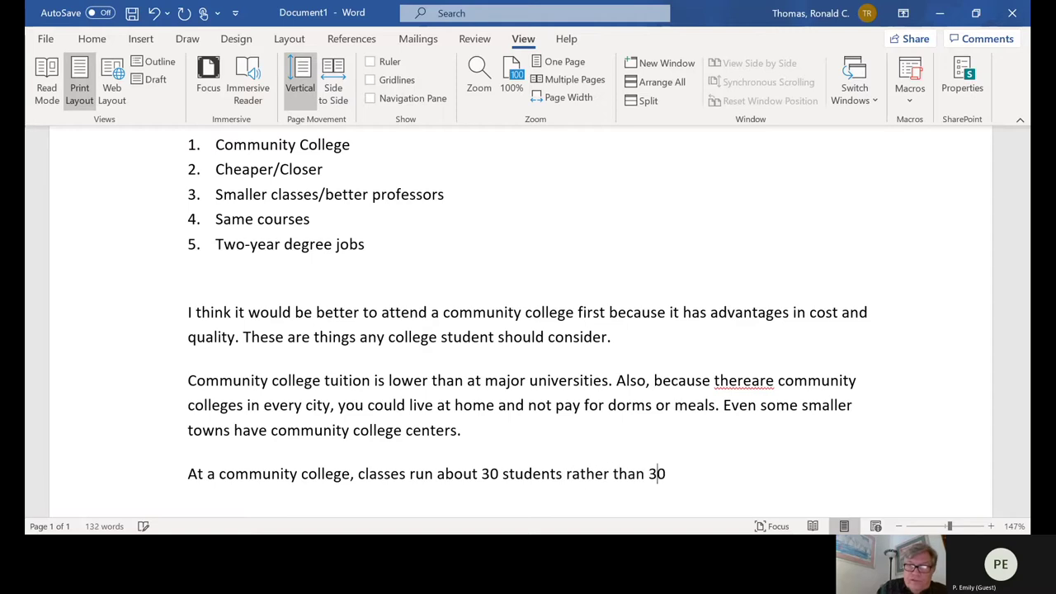
{"action": "type", "text": "0in"}
{"action": "key", "text": "BackSpace"}
{"action": "key", "text": "BackSpace"}
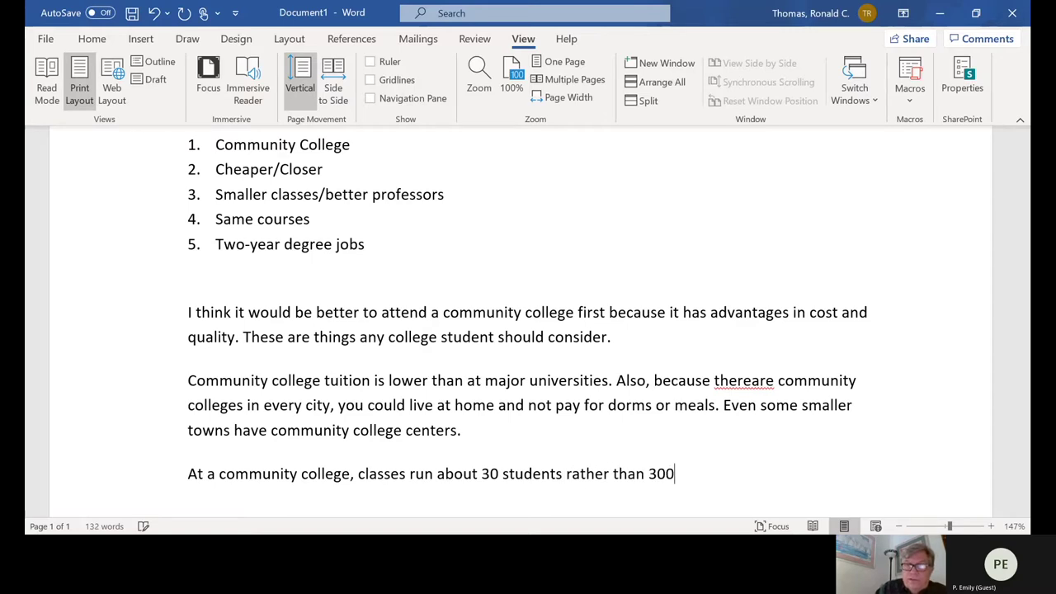
{"action": "type", "text": "in a bi"}
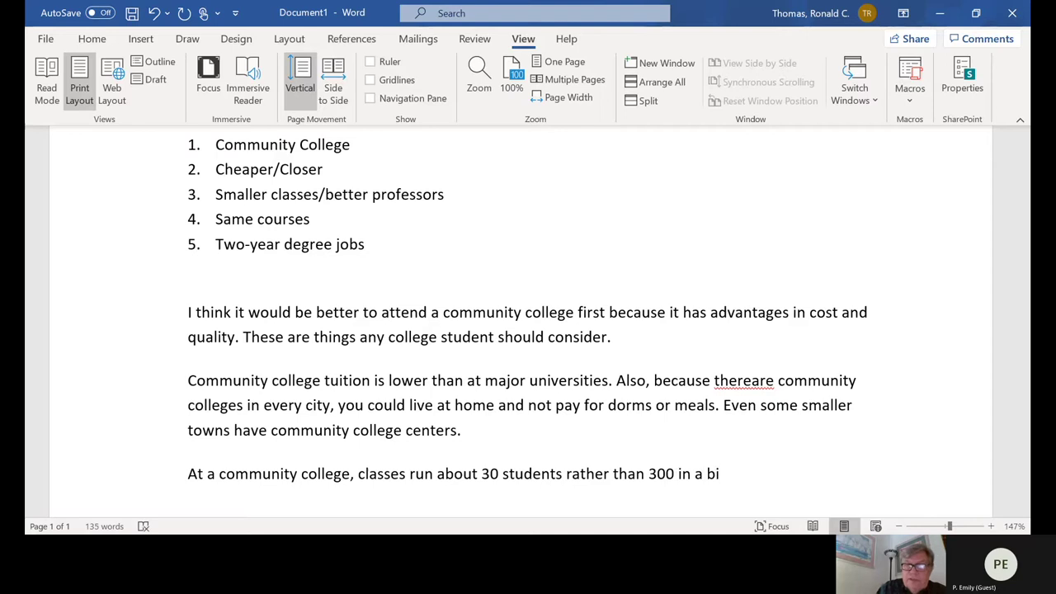
{"action": "type", "text": "g lecture"}
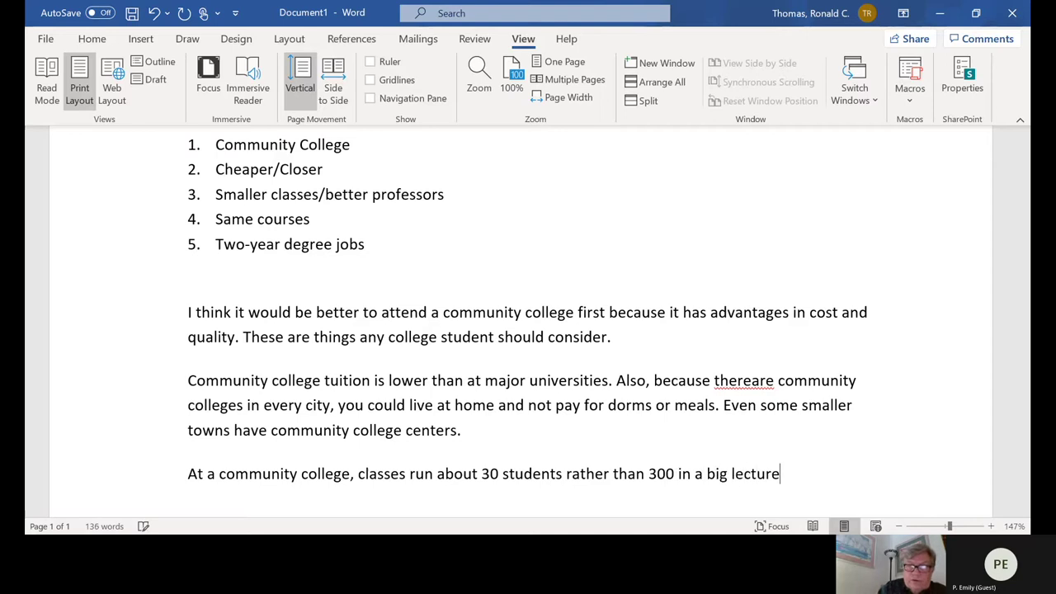
{"action": "type", "text": " hall. A"}
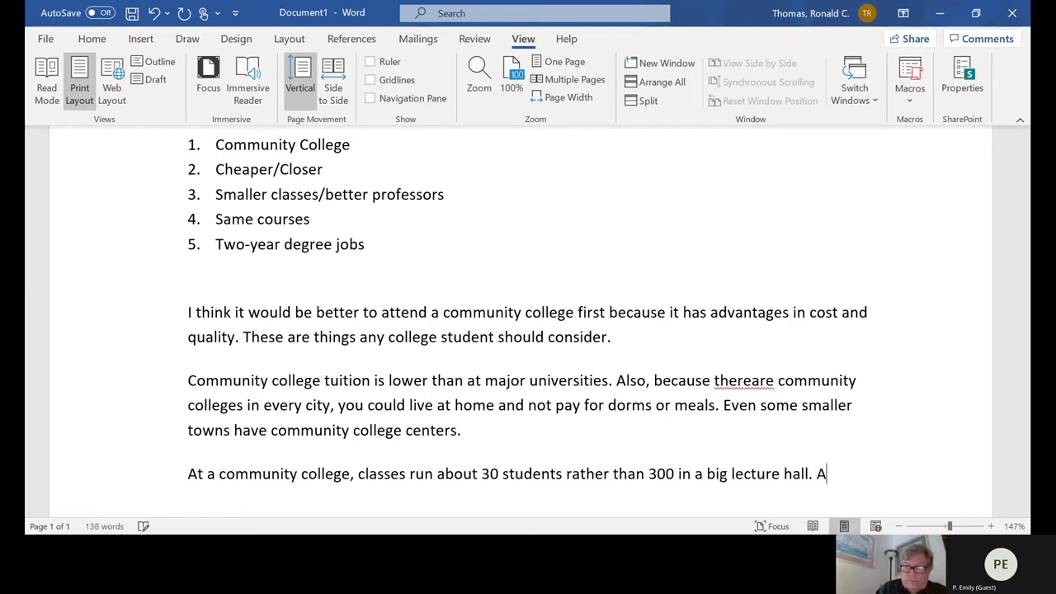
{"action": "key", "text": "BackSpace"}
Step: Add that classes are taught by full-time professors, not student teachers, giving access to higher qualified teachers
{"action": "type", "text": "F"}
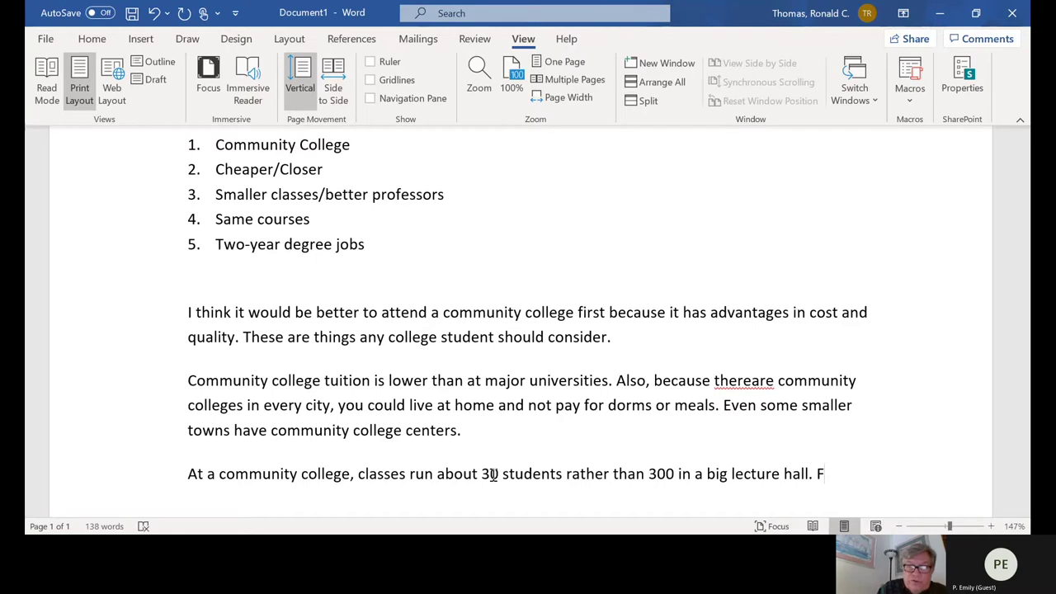
{"action": "type", "text": "urther"}
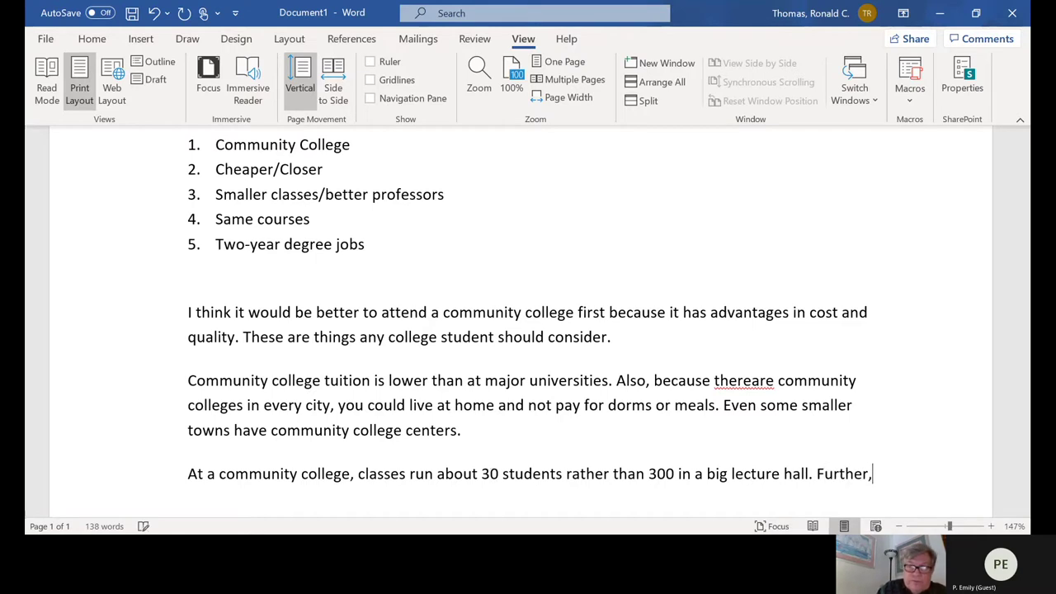
{"action": "type", "text": ", theco"}
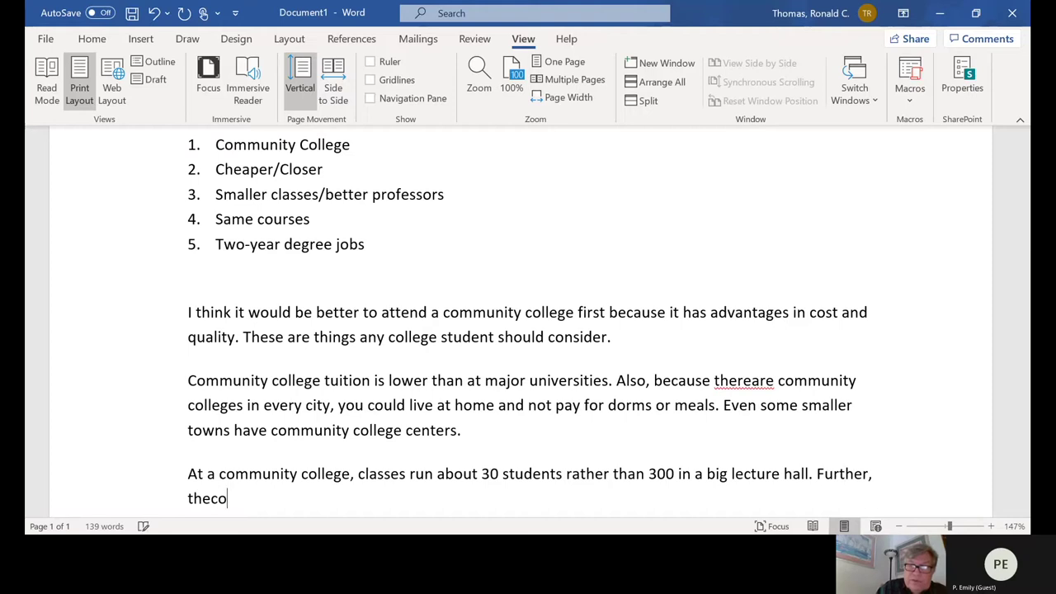
{"action": "type", "text": "mmunity college clas"}
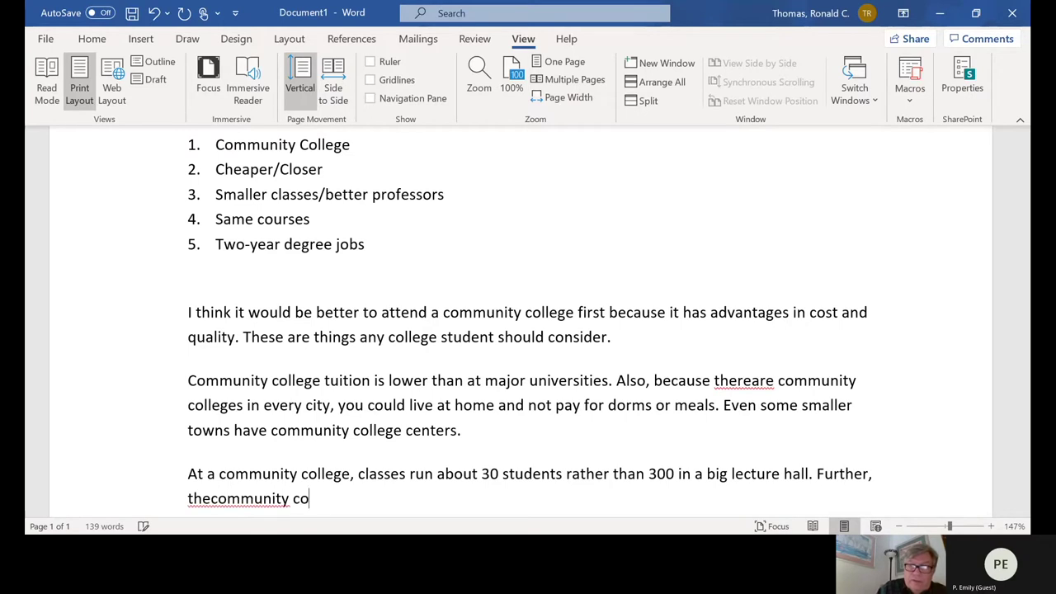
{"action": "type", "text": "s "}
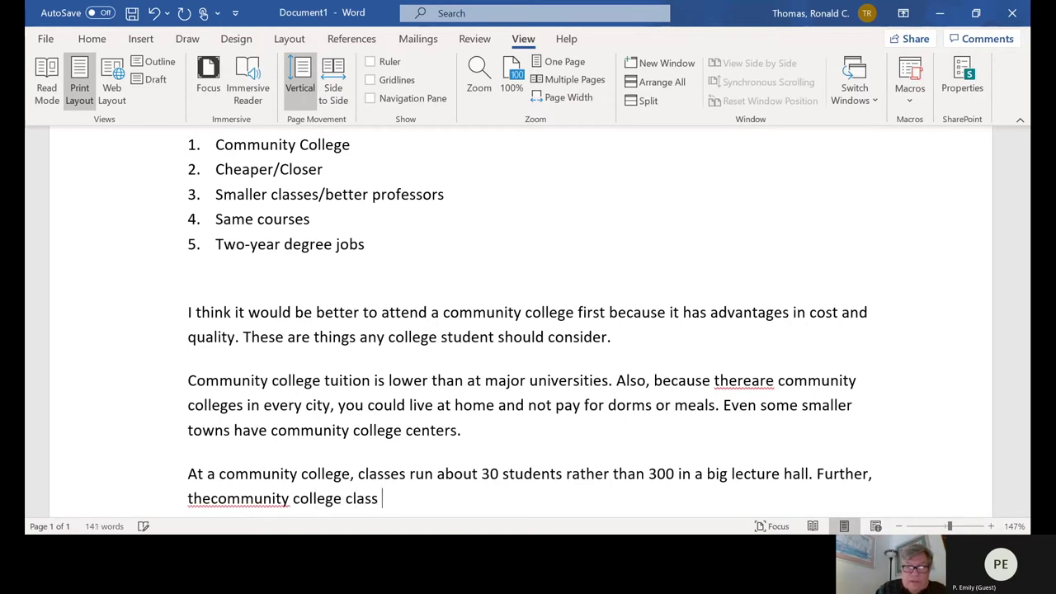
{"action": "type", "text": "will be tau"}
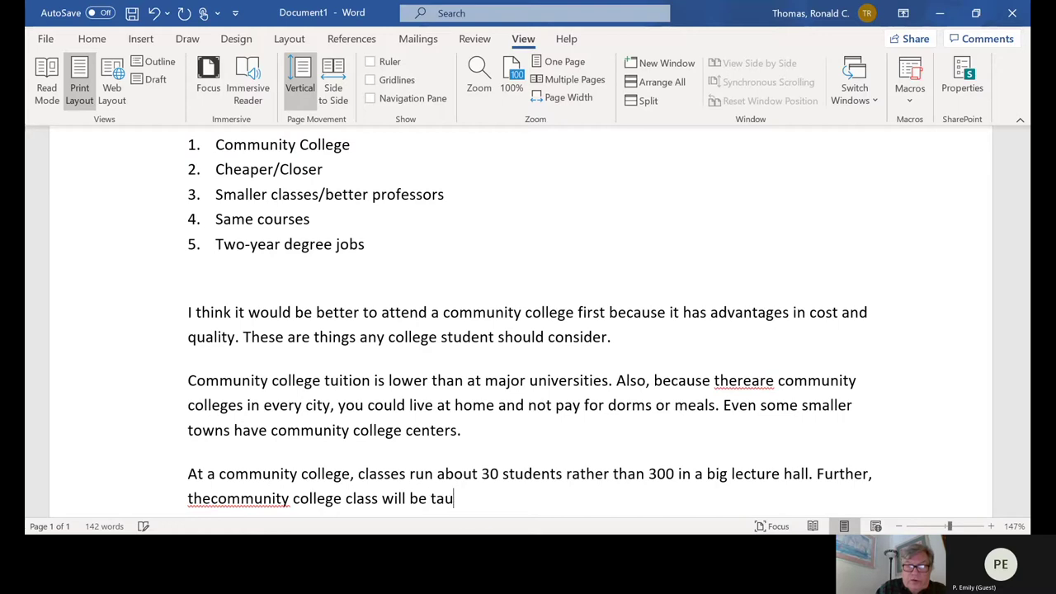
{"action": "type", "text": "ght by a full"}
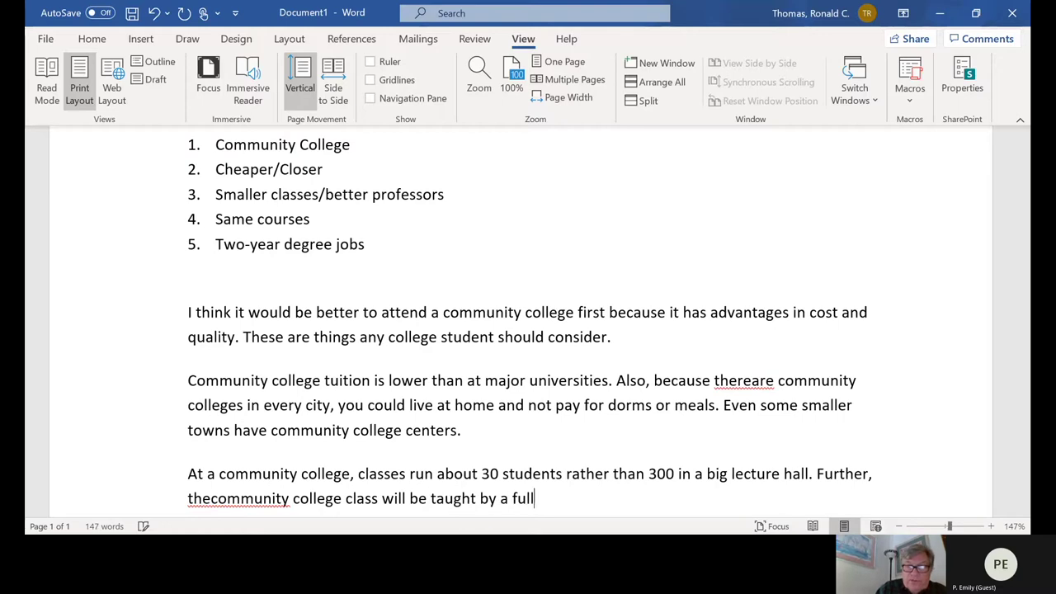
{"action": "type", "text": " time professor and a"}
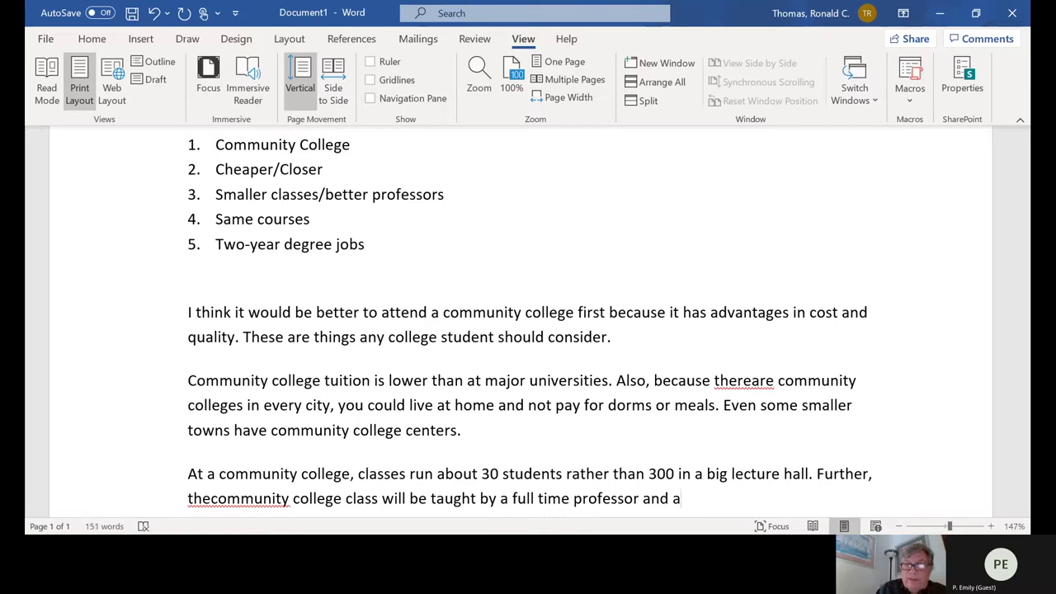
{"action": "type", "text": "n"}
{"action": "key", "text": "BackSpace"}
{"action": "key", "text": "BackSpace"}
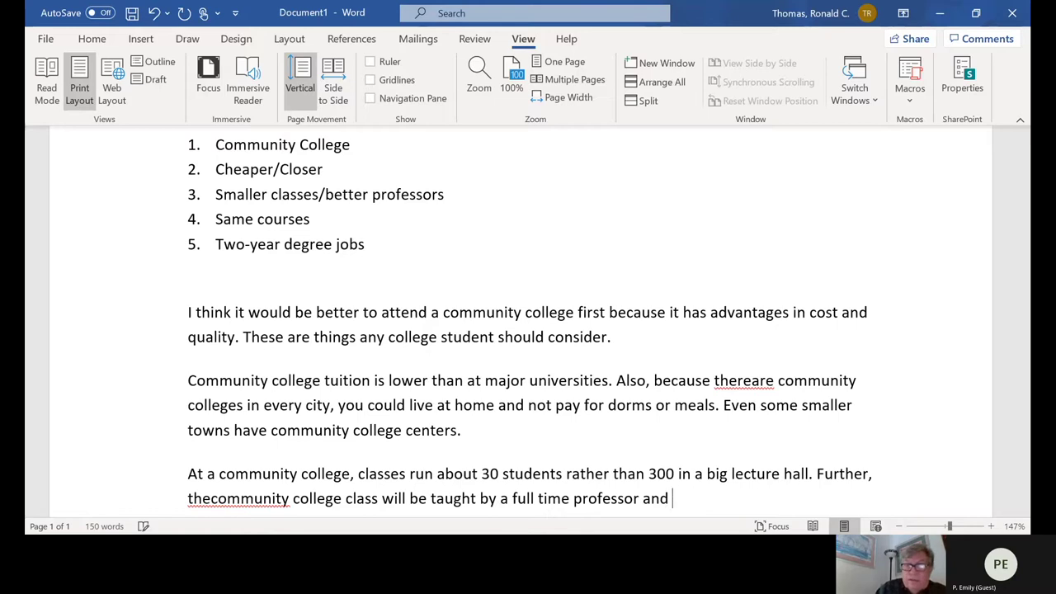
{"action": "type", "text": "nota styde"}
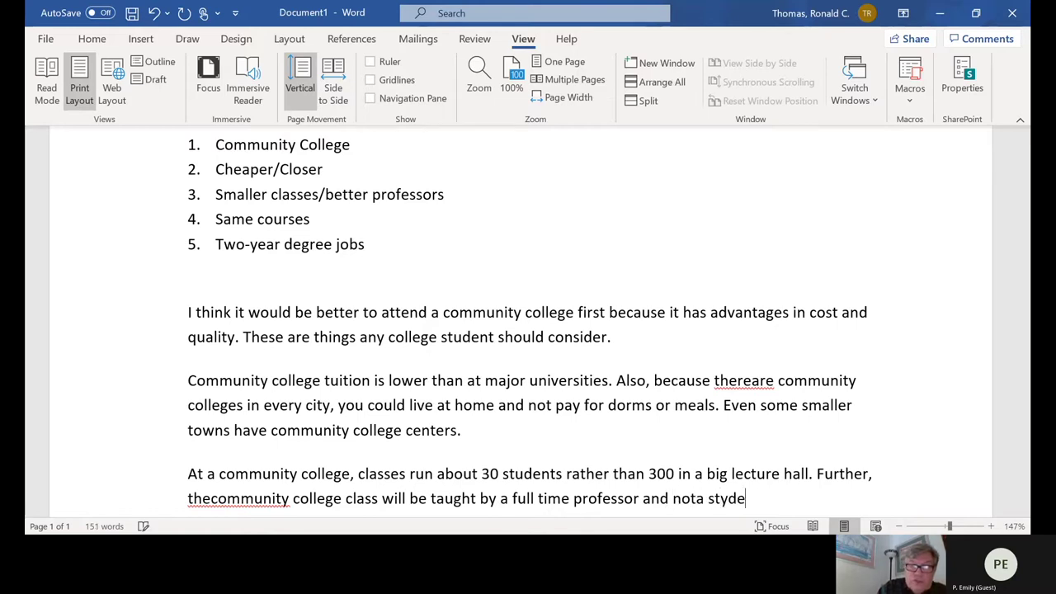
{"action": "type", "text": "ntr tea"}
{"action": "key", "text": "BackSpace"}
{"action": "key", "text": "BackSpace"}
{"action": "key", "text": "BackSpace"}
{"action": "key", "text": "BackSpace"}
{"action": "key", "text": "BackSpace"}
{"action": "key", "text": "BackSpace"}
{"action": "key", "text": "BackSpace"}
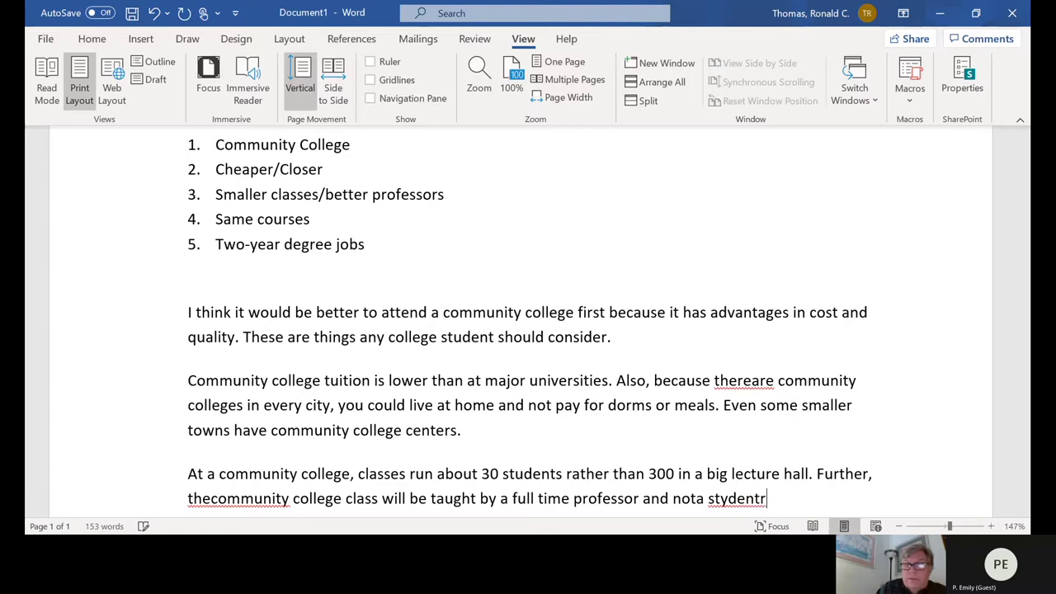
{"action": "key", "text": "BackSpace"}
{"action": "key", "text": "BackSpace"}
{"action": "key", "text": "BackSpace"}
{"action": "type", "text": "ud"}
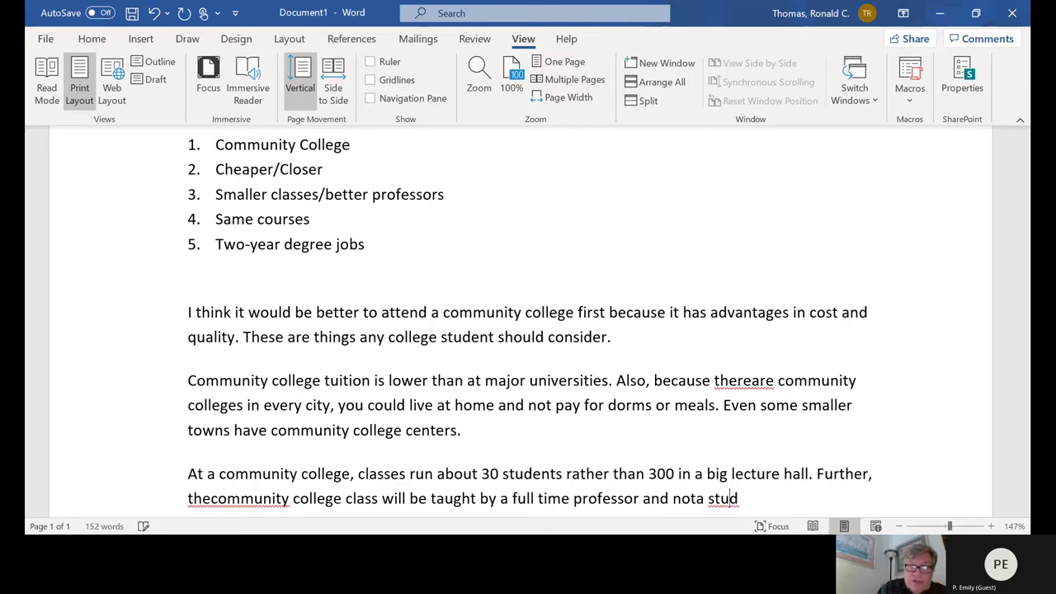
{"action": "type", "text": "ent"}
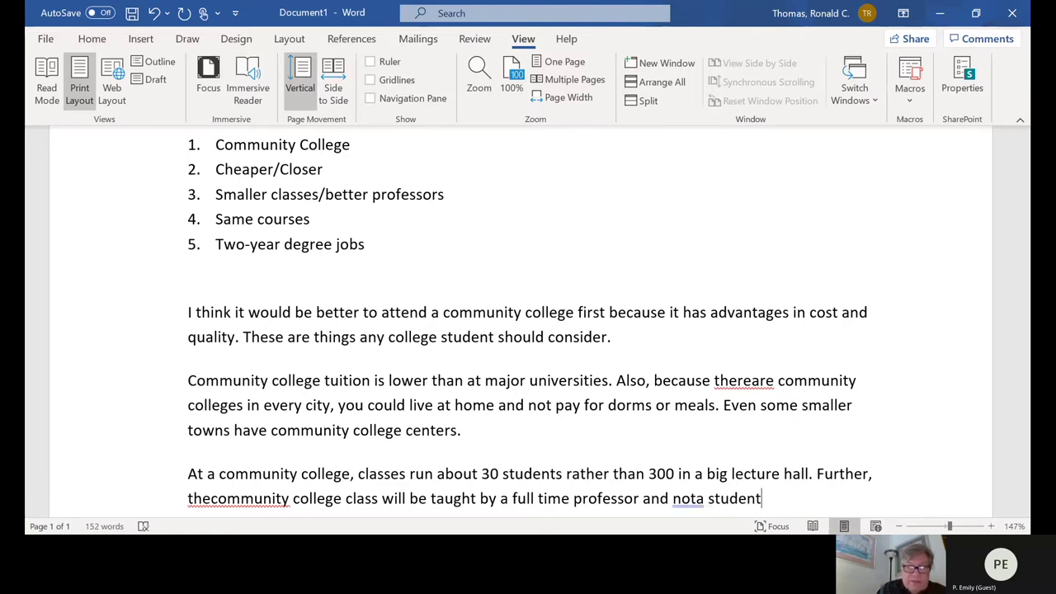
{"action": "type", "text": " teacher"}
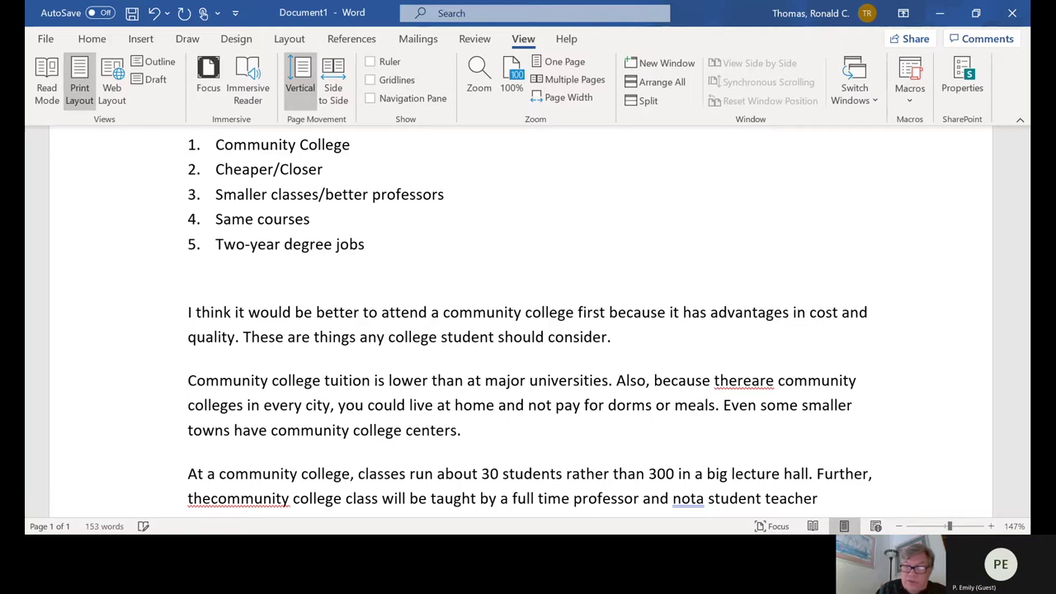
{"action": "type", "text": ". S"}
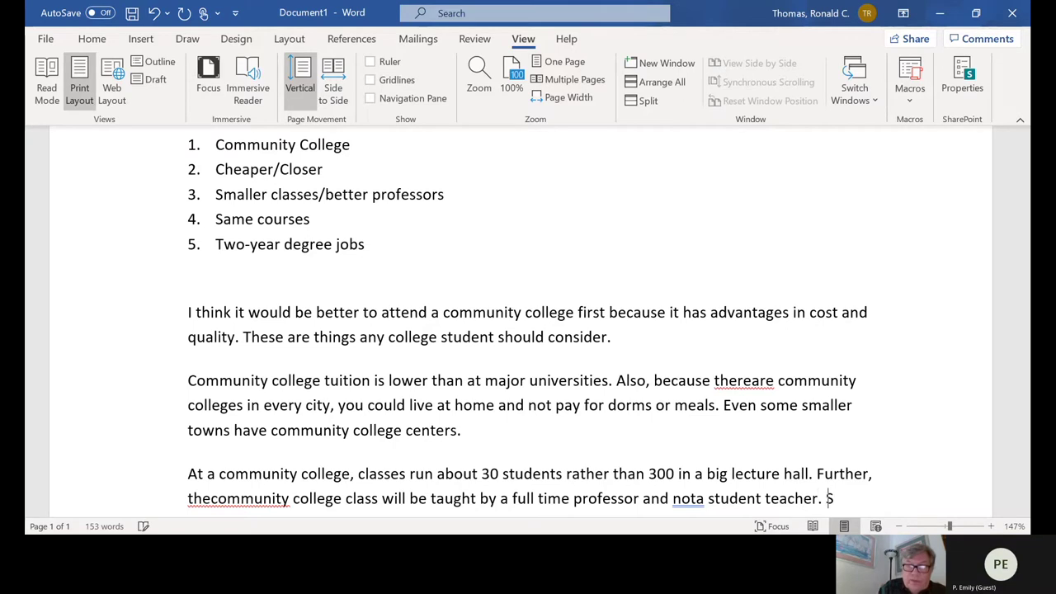
{"action": "type", "text": "o, you get "}
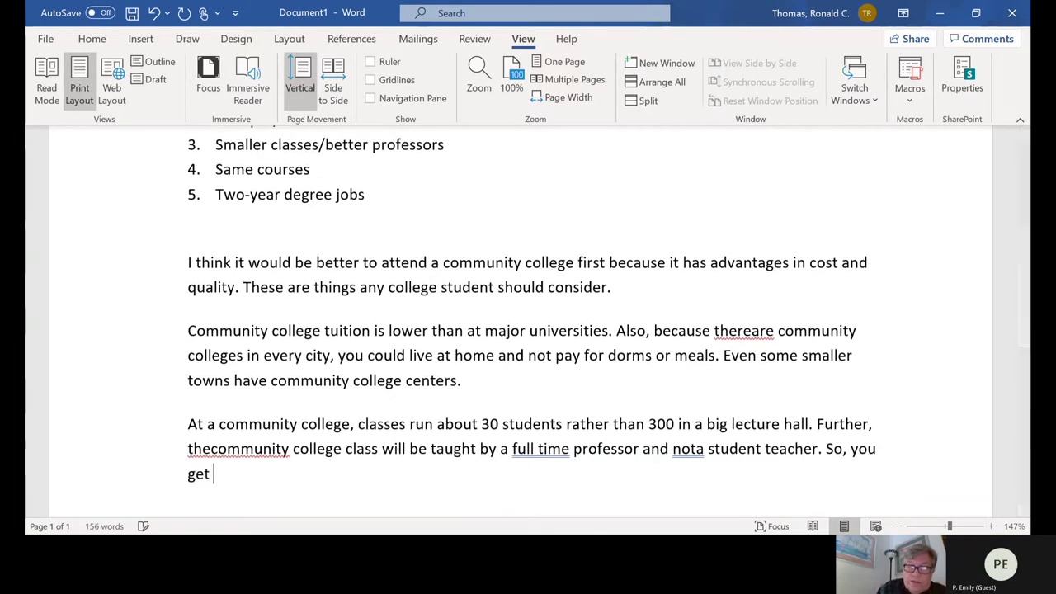
{"action": "type", "text": "more access"}
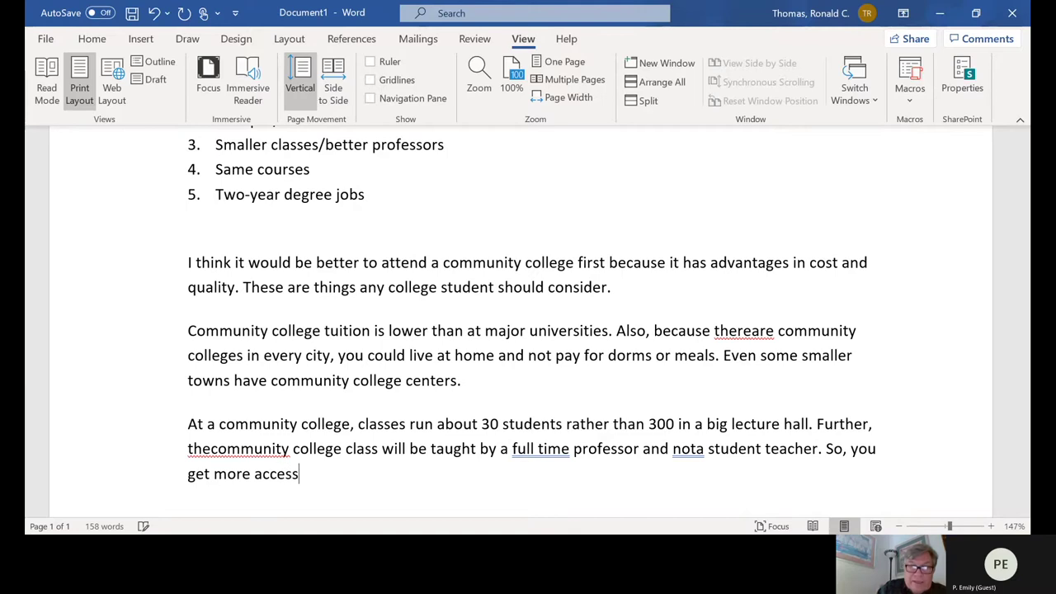
{"action": "type", "text": " to a higher"}
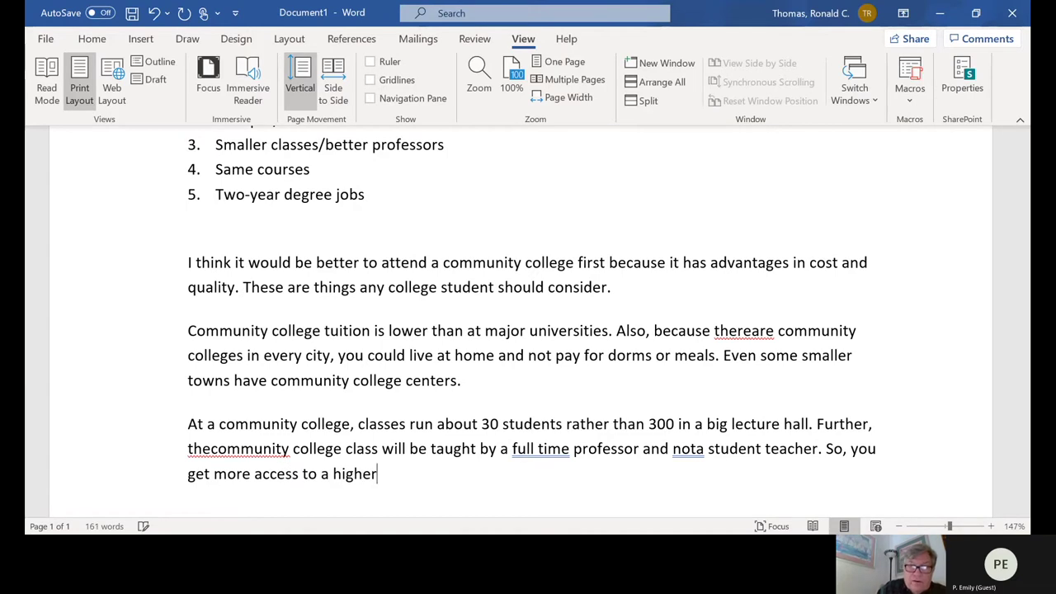
{"action": "type", "text": " qualified teacher."}
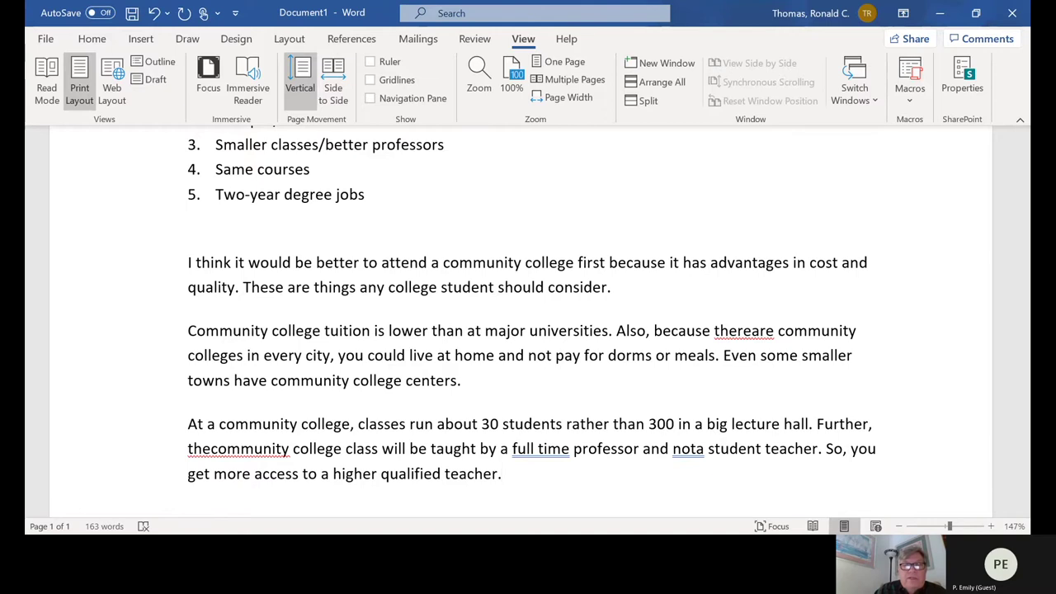
Step: Write that state law requires the same first-two-year courses, so science, math and history content matches anywhere
{"action": "key", "text": "Return"}
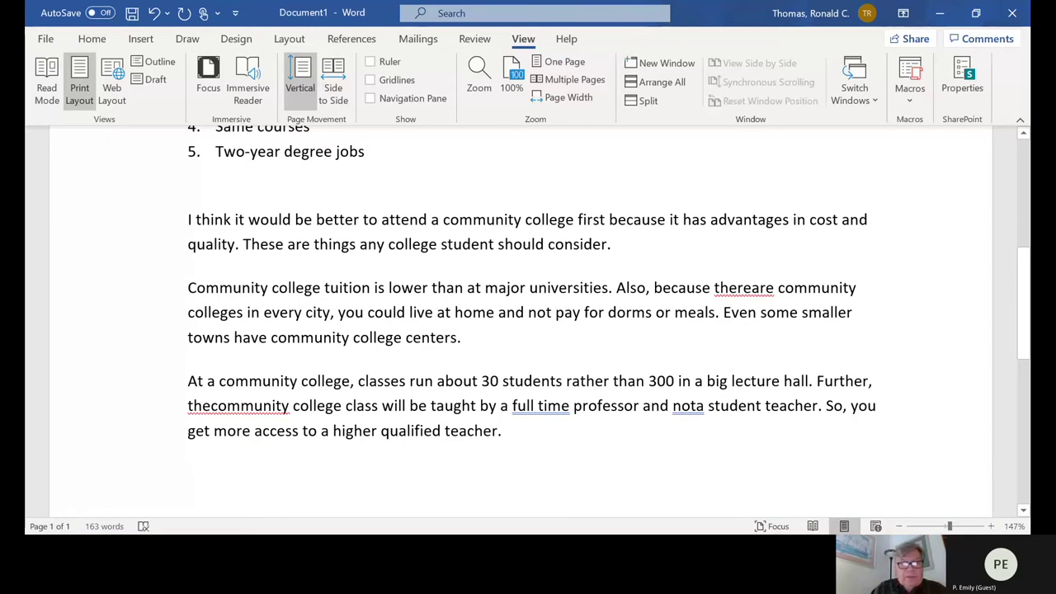
{"action": "type", "text": "State law"}
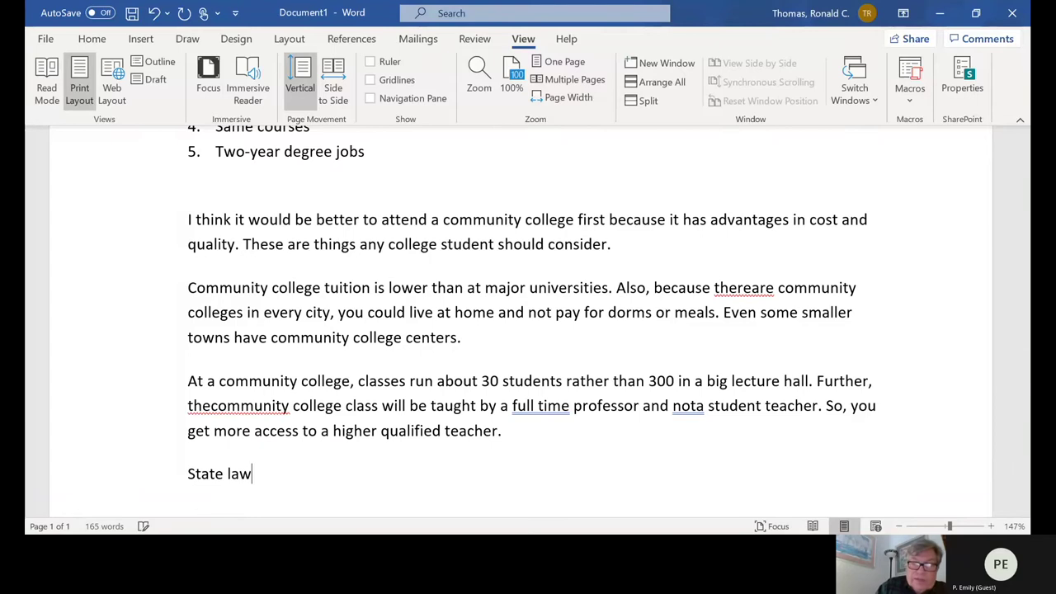
{"action": "type", "text": " requires "}
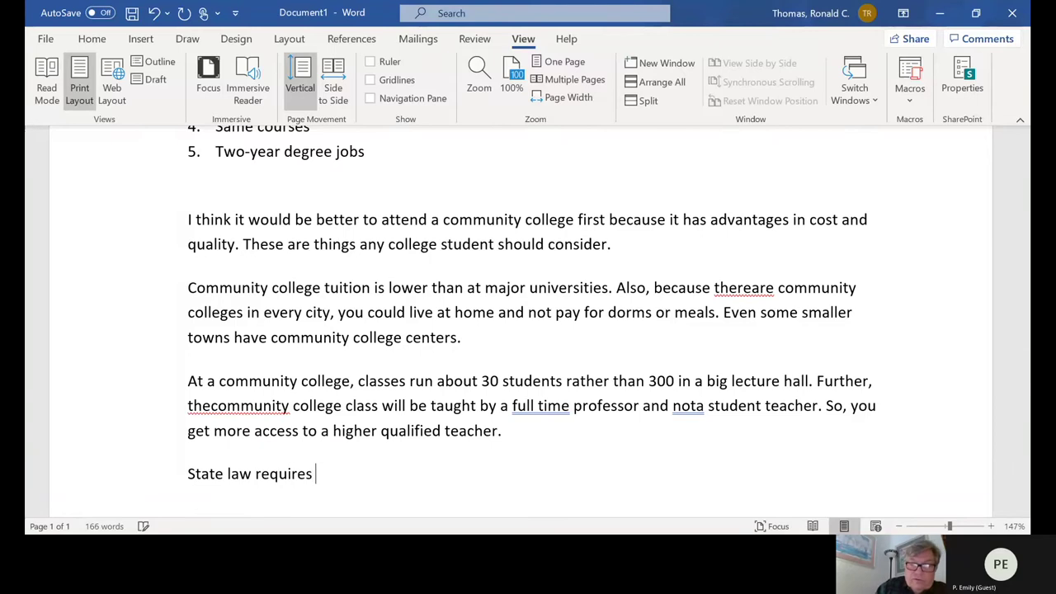
{"action": "type", "text": "that all col"}
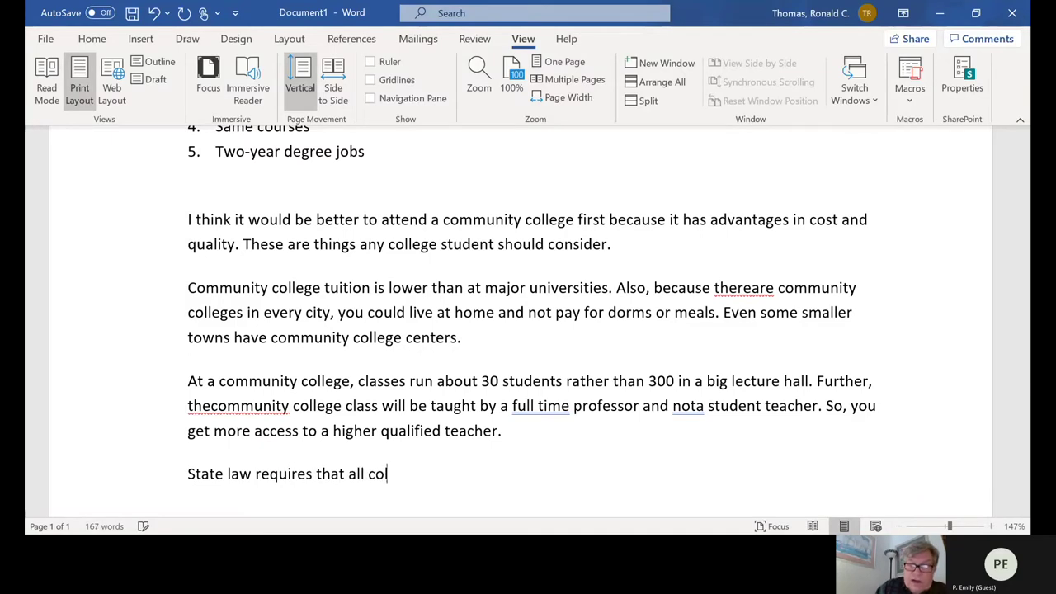
{"action": "type", "text": "leges tea"}
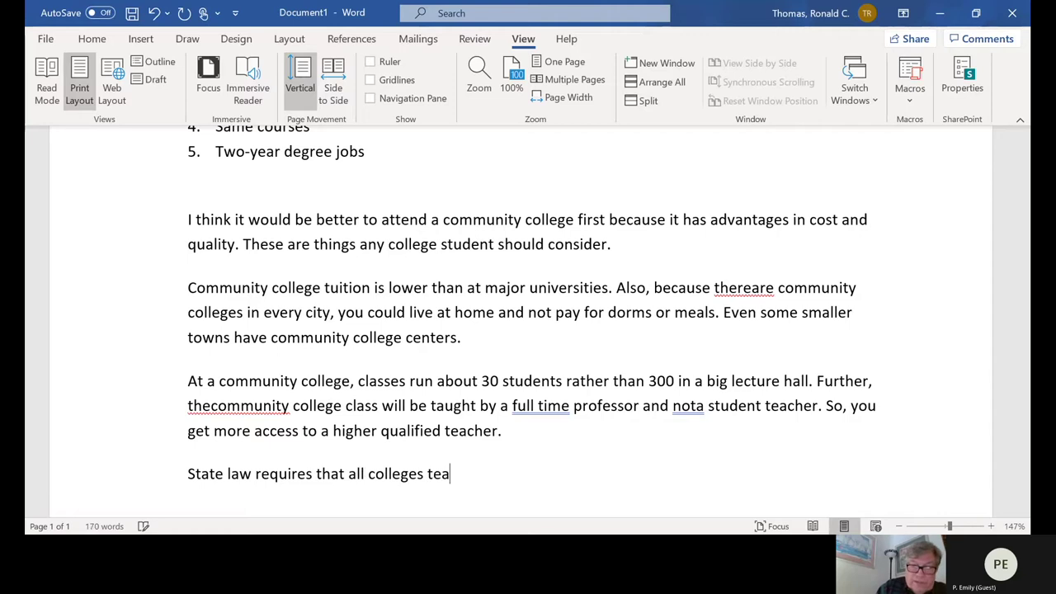
{"action": "type", "text": "ch the same"}
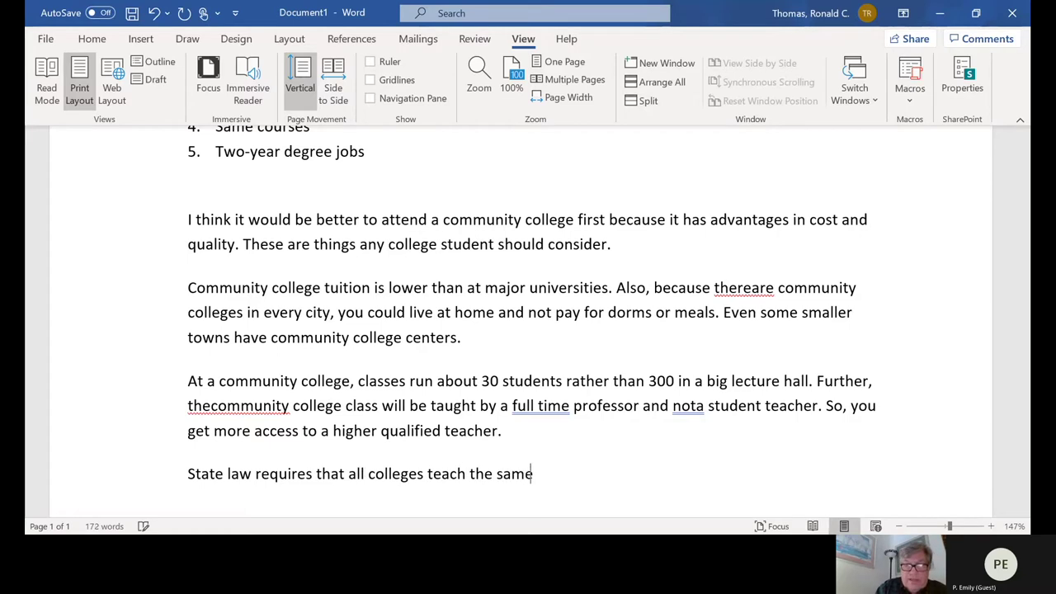
{"action": "type", "text": " basic cours"}
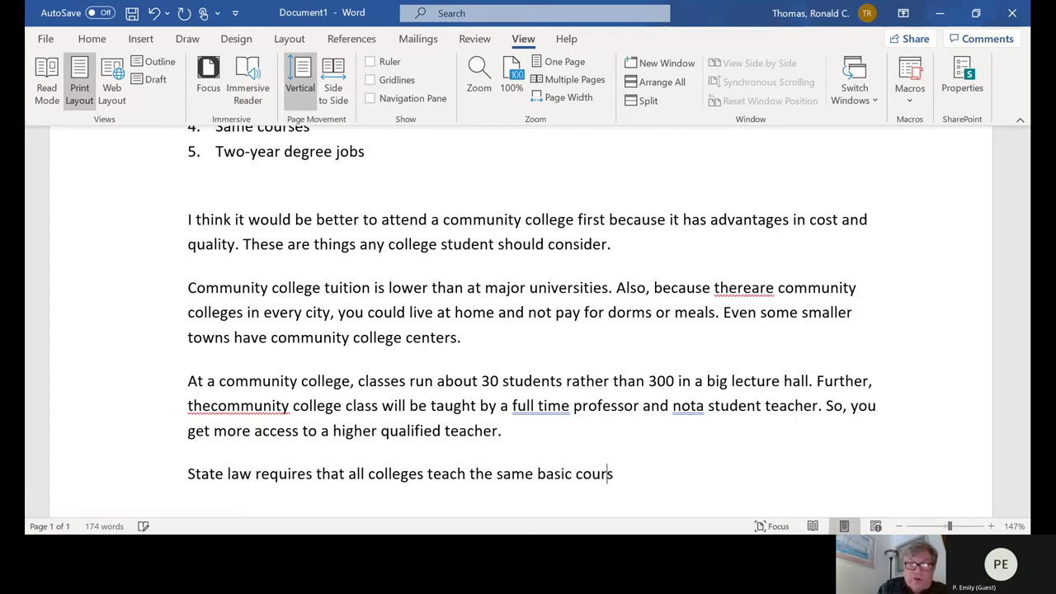
{"action": "type", "text": "es in th"}
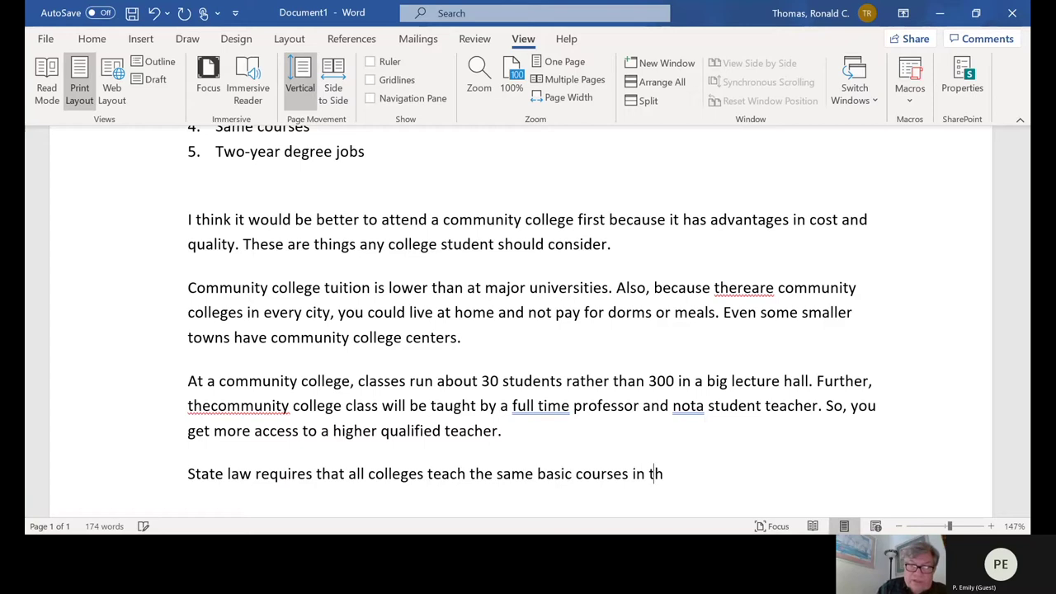
{"action": "type", "text": "e first twi "}
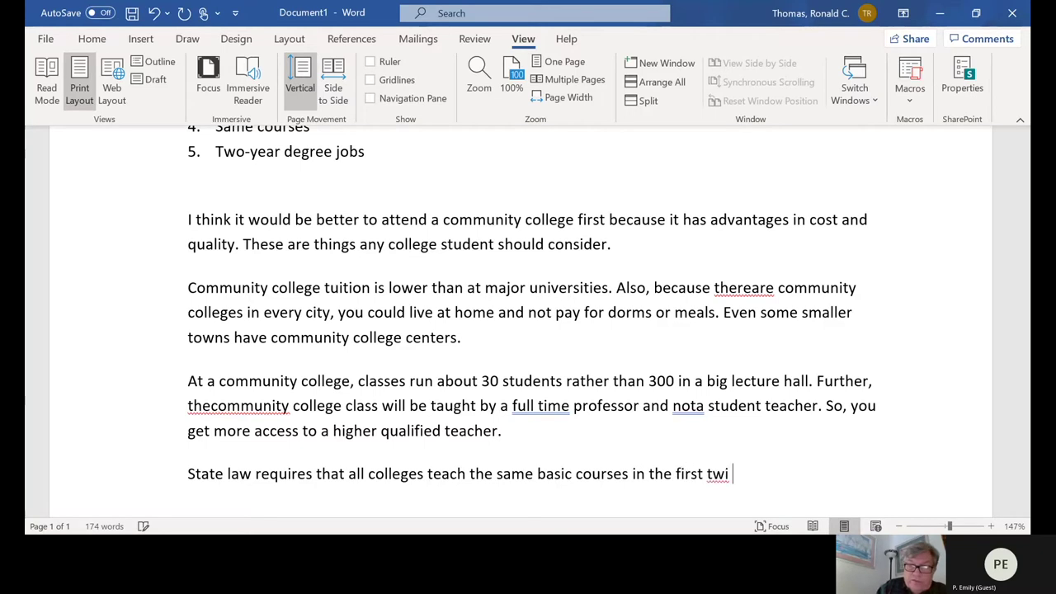
{"action": "type", "text": "years"}
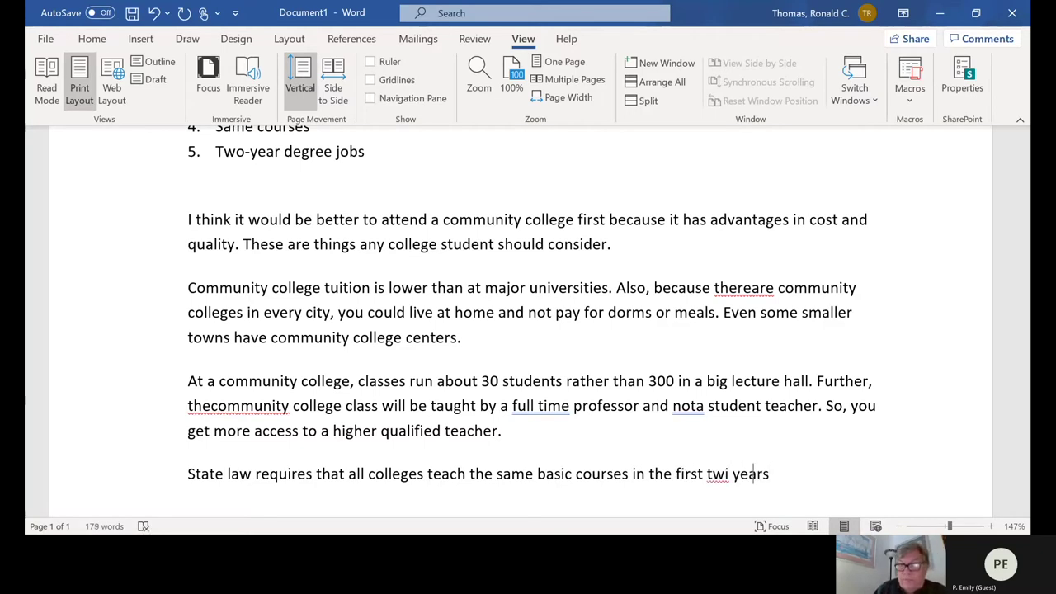
{"action": "key", "text": "BackSpace"}
{"action": "key", "text": "BackSpace"}
{"action": "type", "text": "o "}
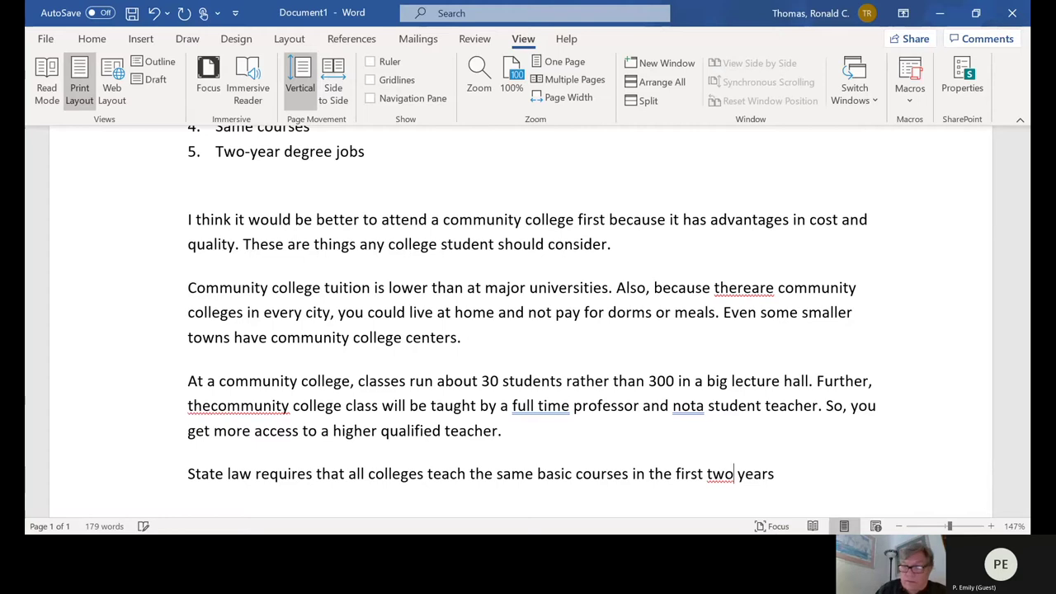
{"action": "type", "text": "."}
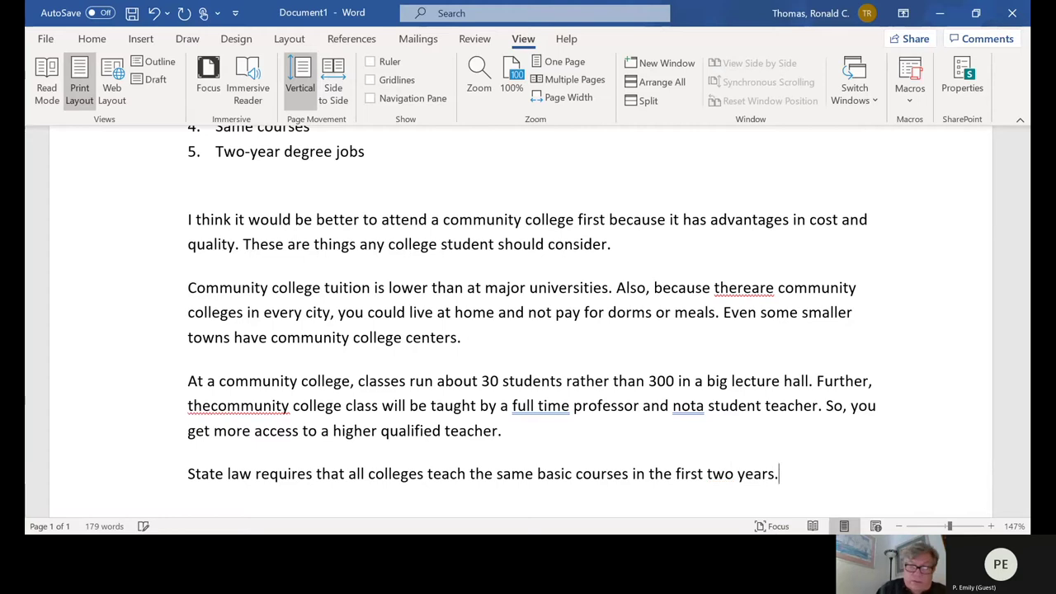
{"action": "type", "text": " So, "}
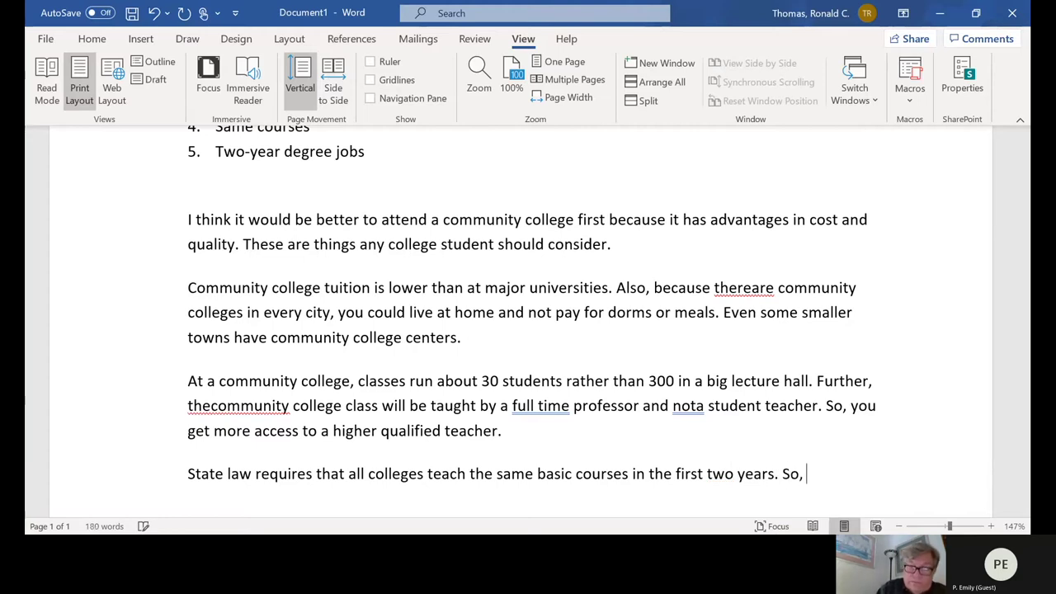
{"action": "type", "text": "you basic"}
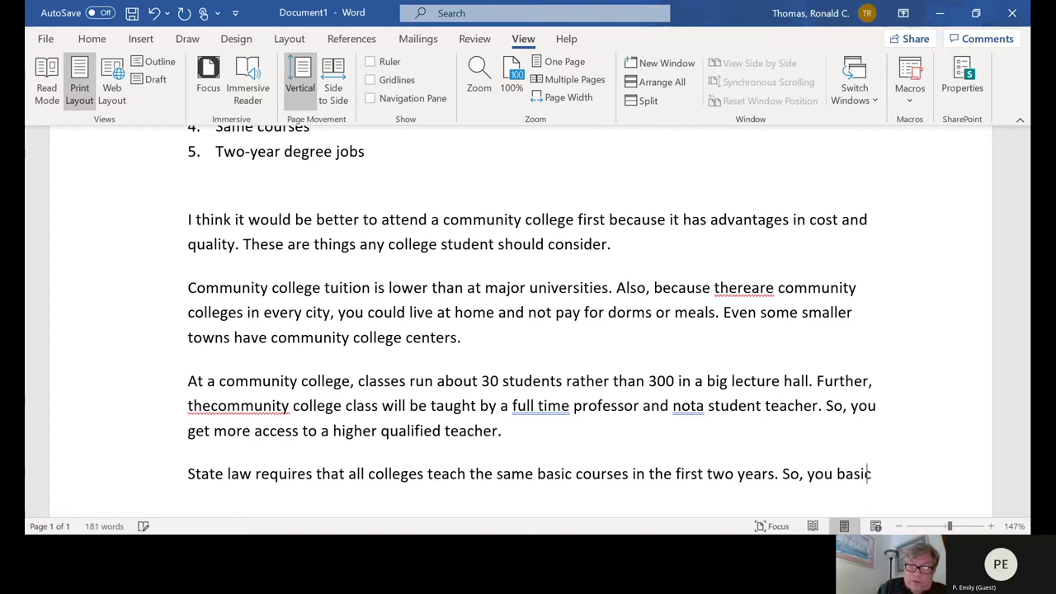
{"action": "type", "text": " science,"}
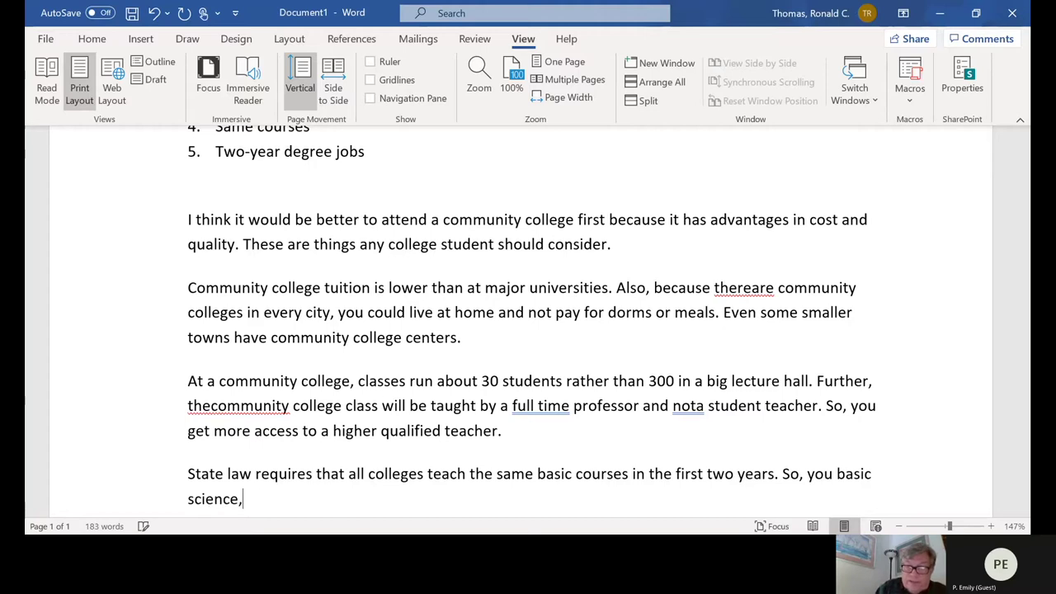
{"action": "type", "text": " math, an"}
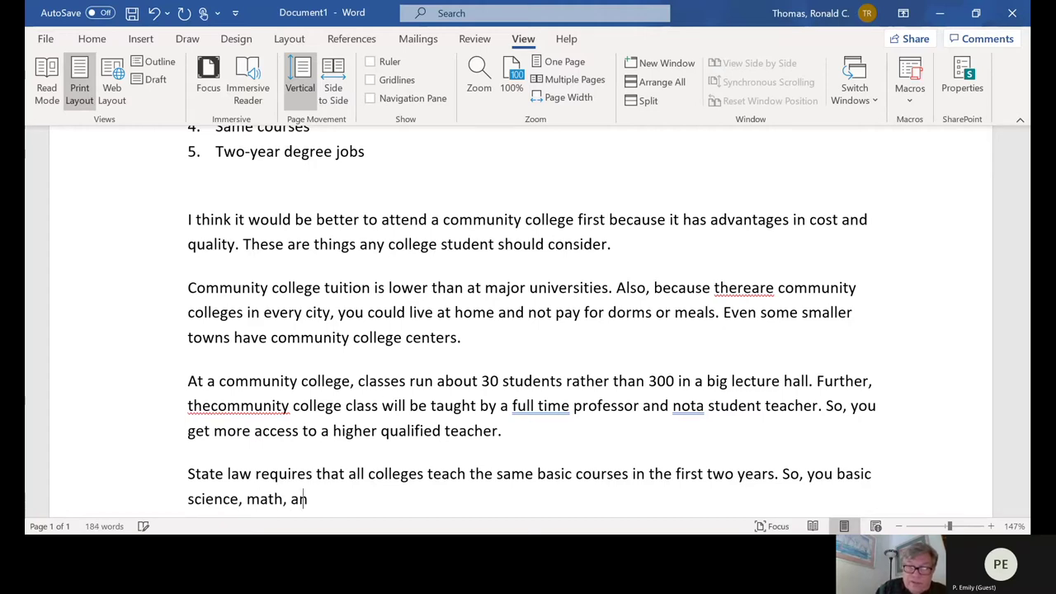
{"action": "type", "text": "d history c"}
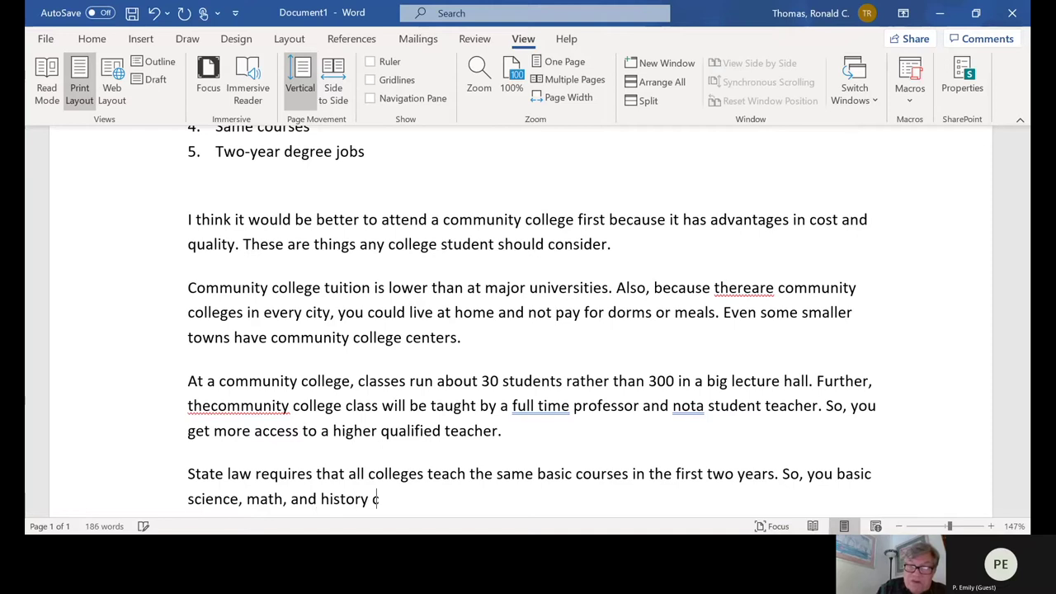
{"action": "type", "text": "ourses w"}
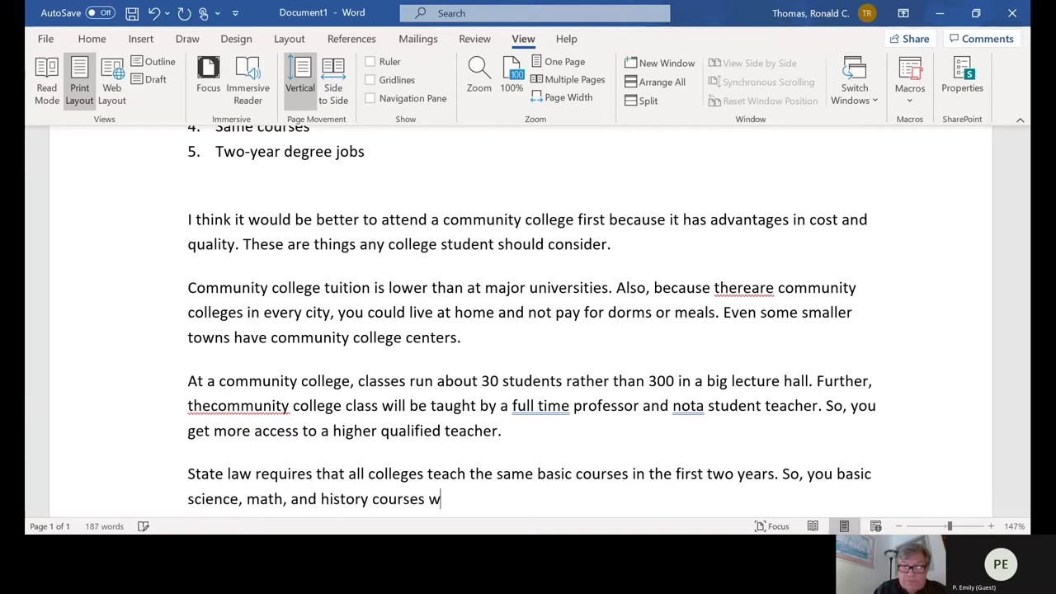
{"action": "type", "text": "ould have the"}
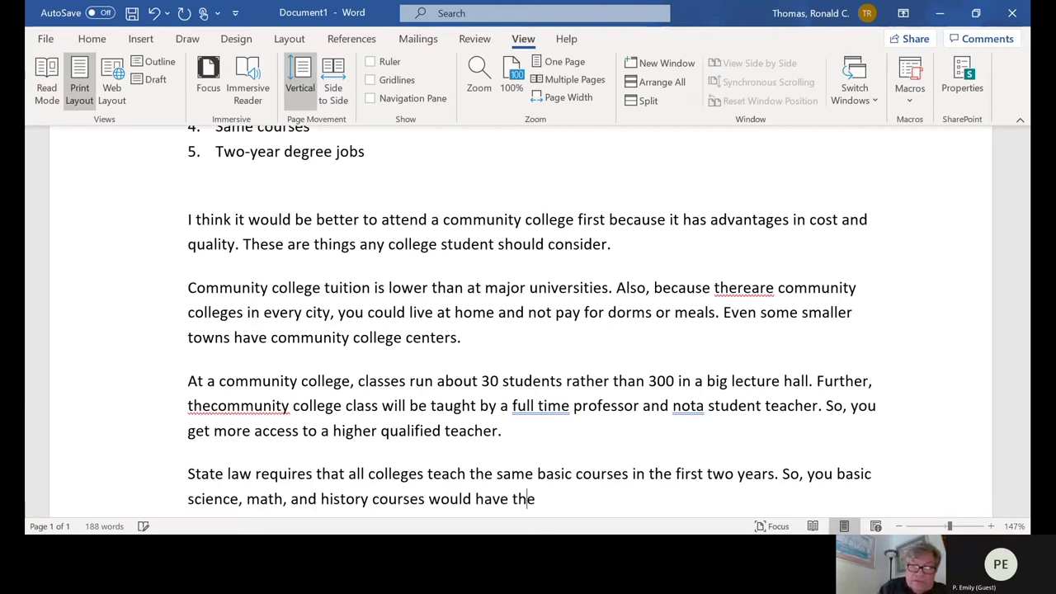
{"action": "type", "text": " smae "}
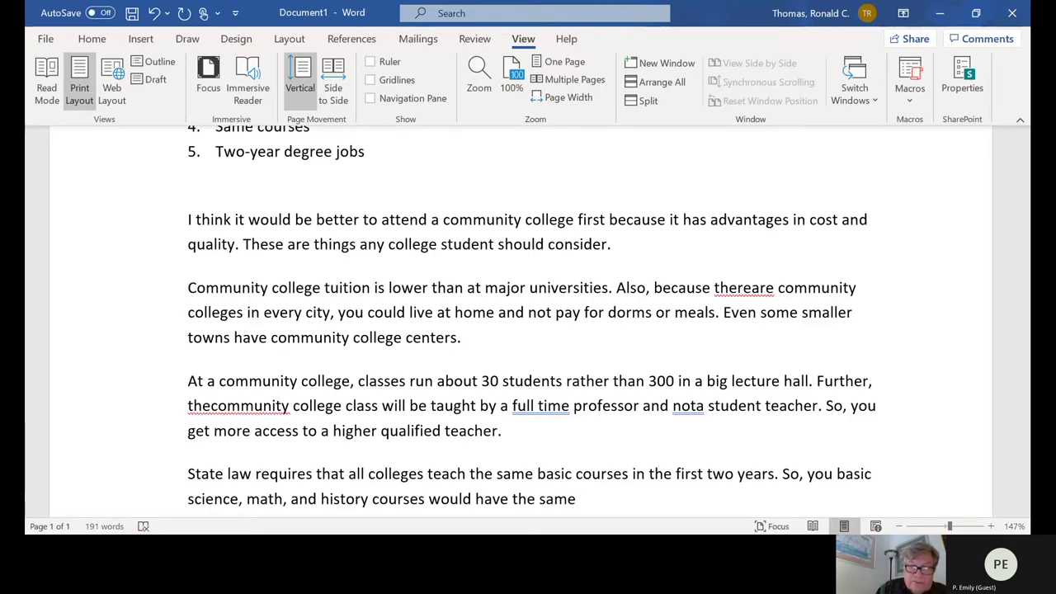
{"action": "type", "text": "content"}
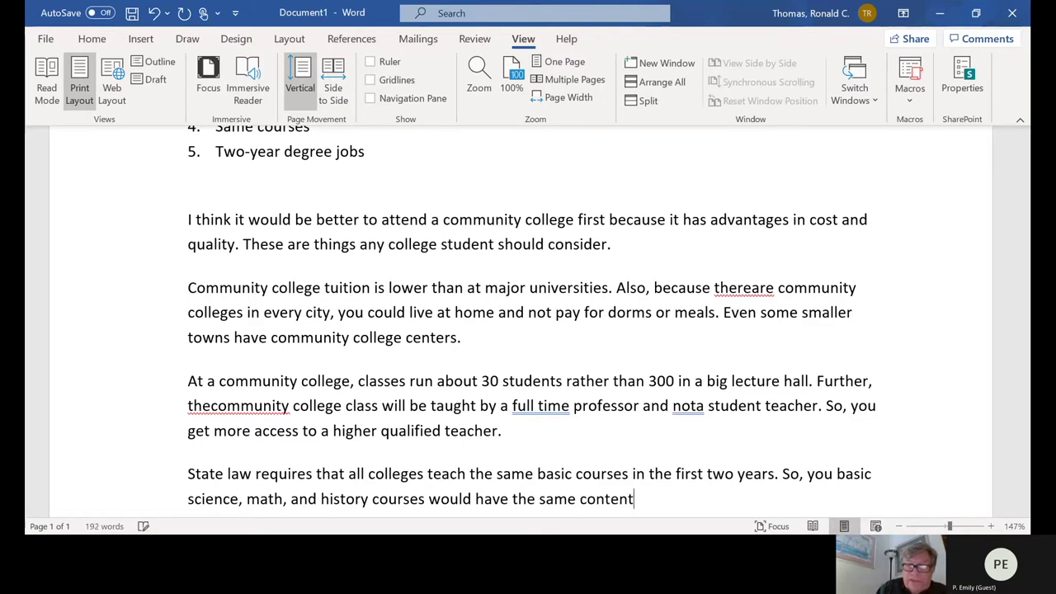
{"action": "type", "text": " anywhere"}
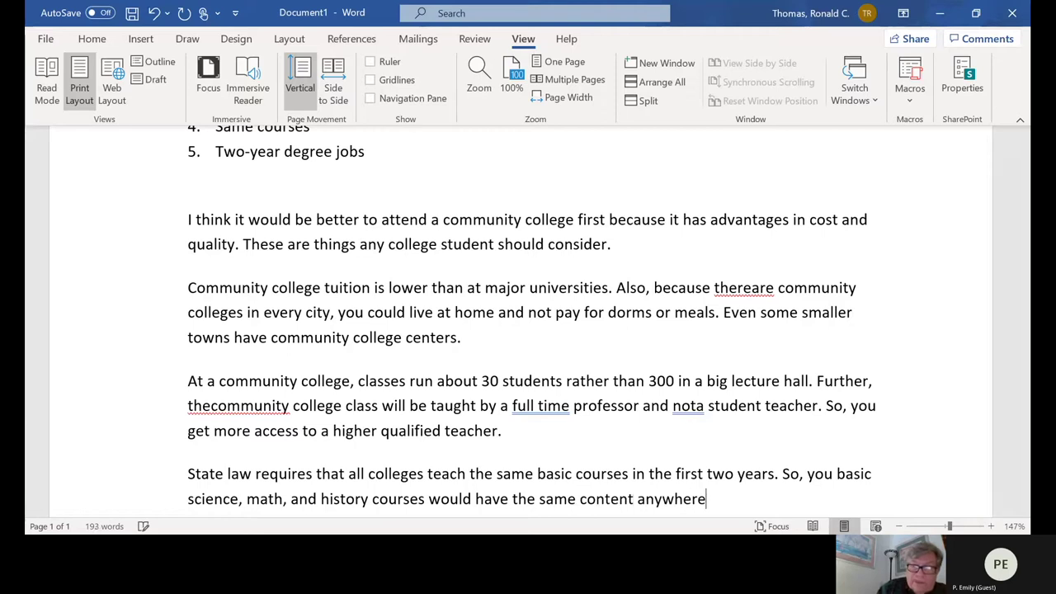
{"action": "type", "text": "."}
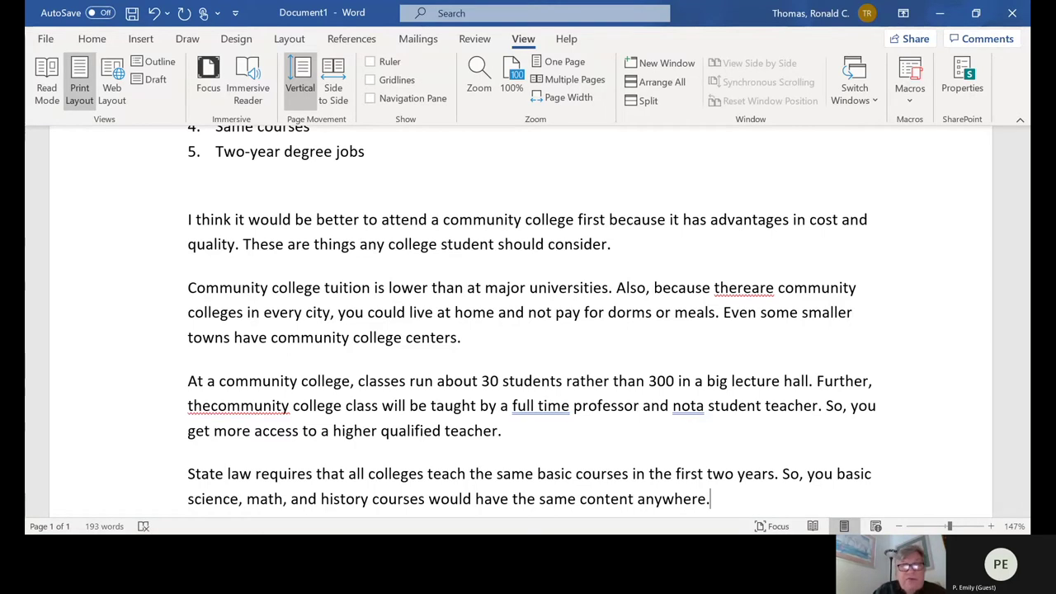
{"action": "key", "text": "Return"}
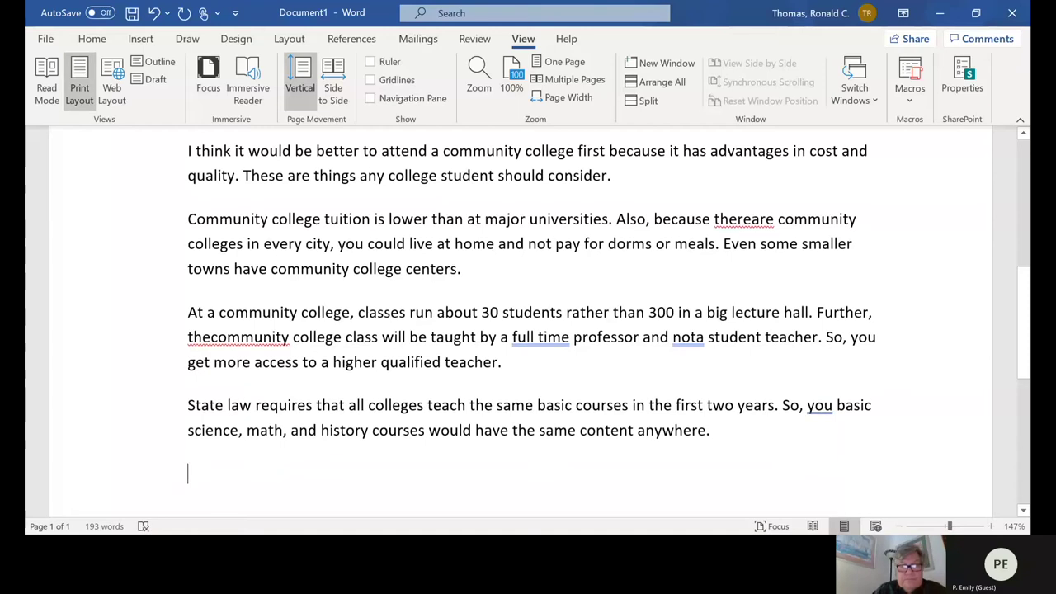
Step: Write that students who can't attend university have many good two-year-degree jobs, such as nursing
{"action": "type", "text": "If a s"}
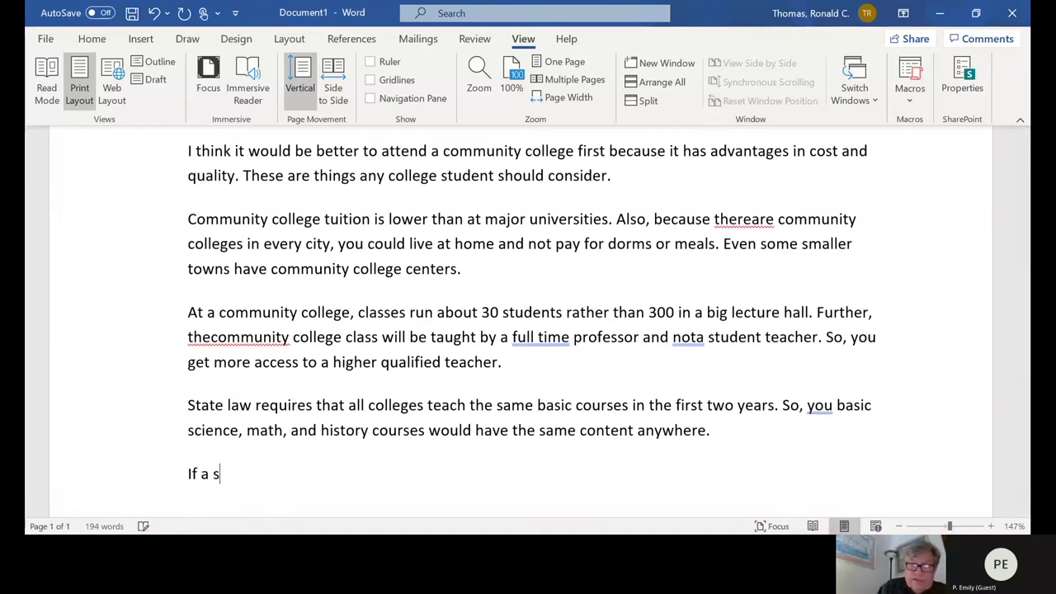
{"action": "type", "text": "tudent could "}
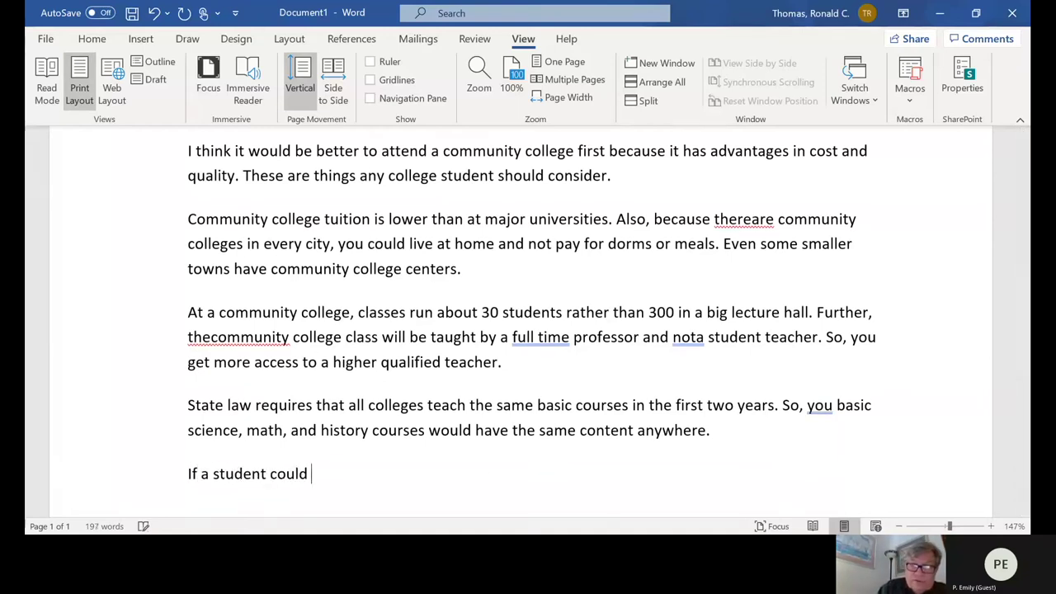
{"action": "type", "text": "not go to a uni"}
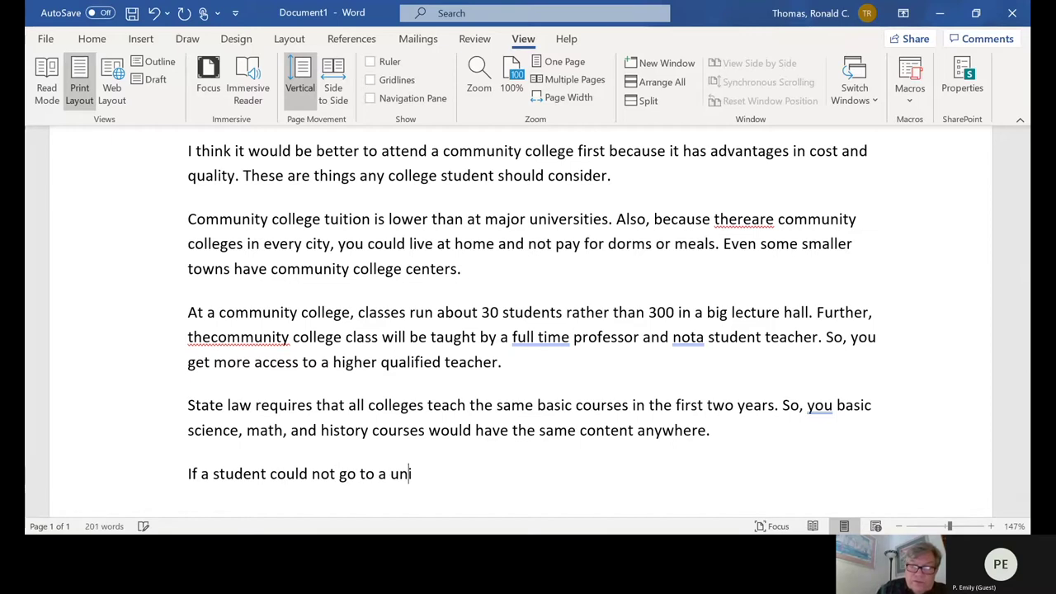
{"action": "type", "text": "versity, thereare"}
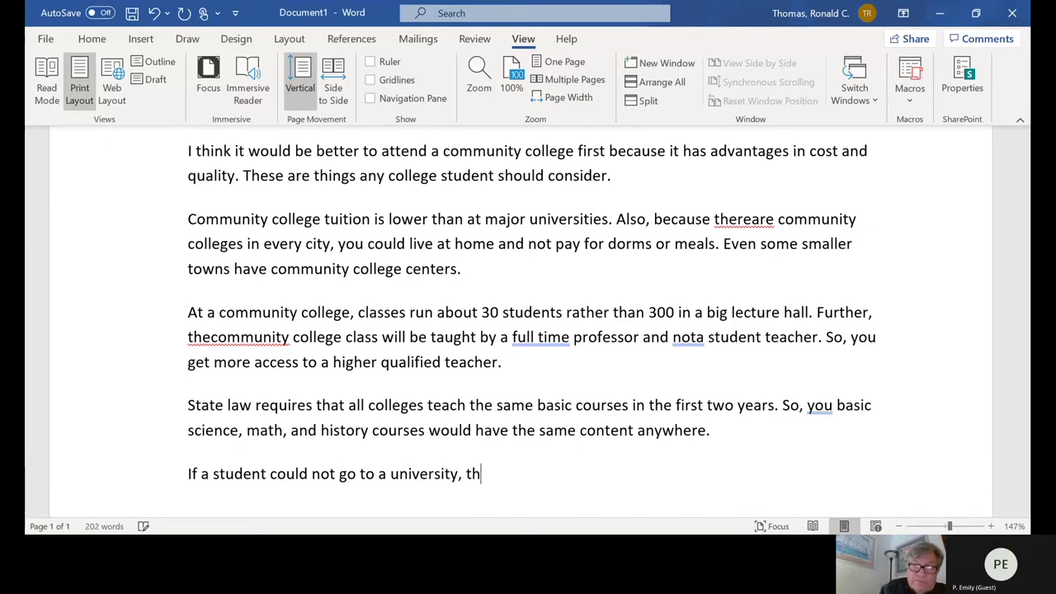
{"action": "key", "text": "BackSpace"}
{"action": "key", "text": "BackSpace"}
{"action": "key", "text": "BackSpace"}
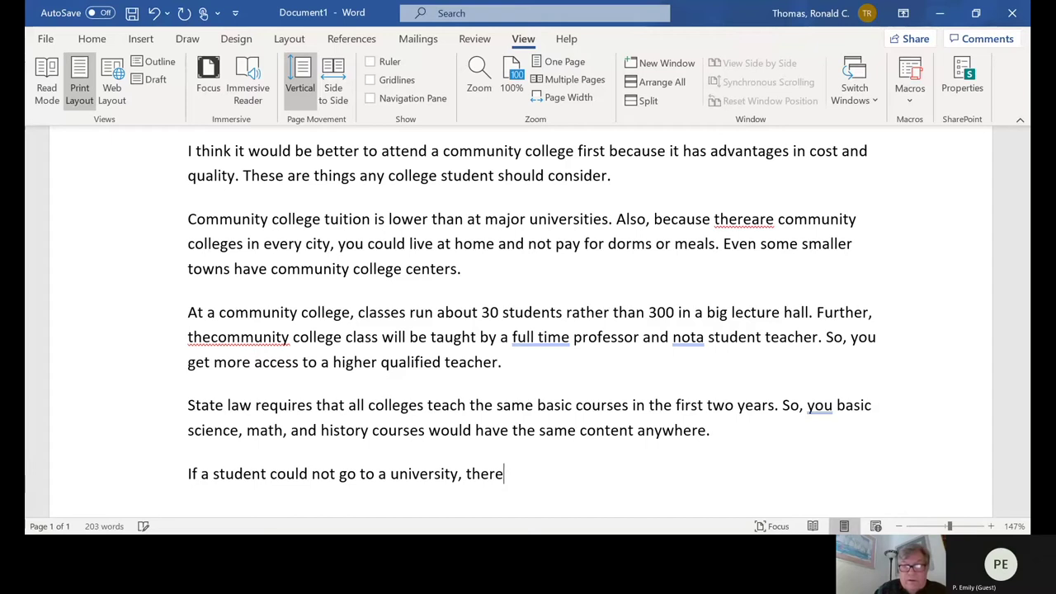
{"action": "type", "text": "are many go"}
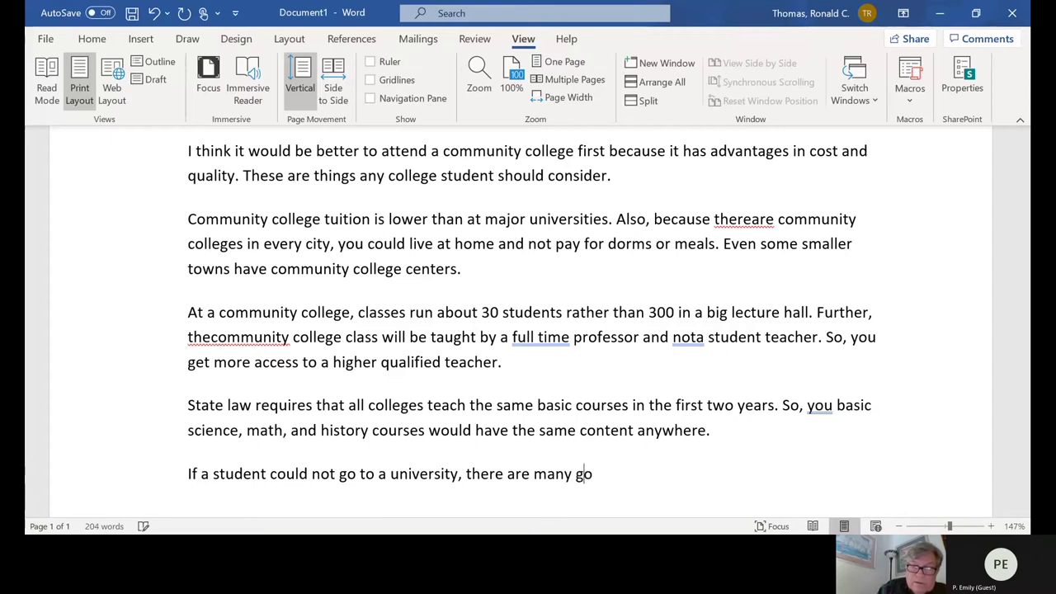
{"action": "type", "text": "od jobs availbale"}
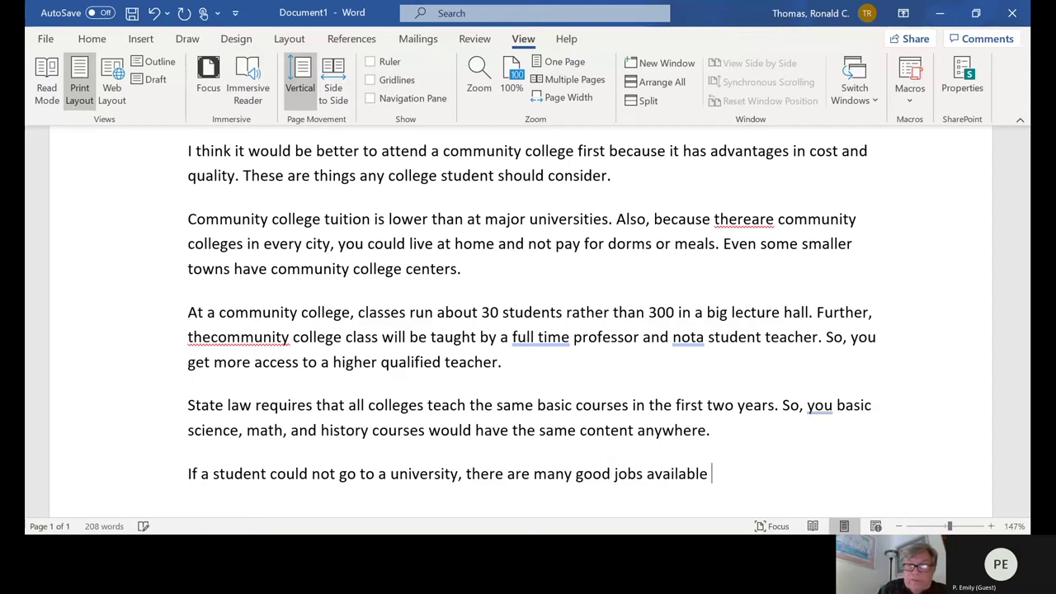
{"action": "type", "text": " with only"}
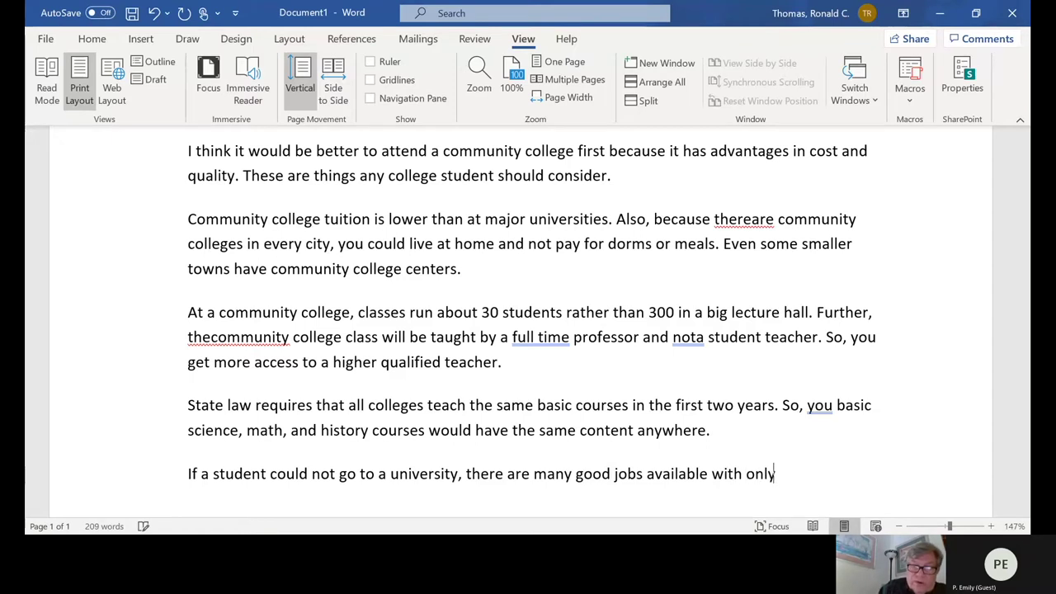
{"action": "type", "text": " a two yrar"}
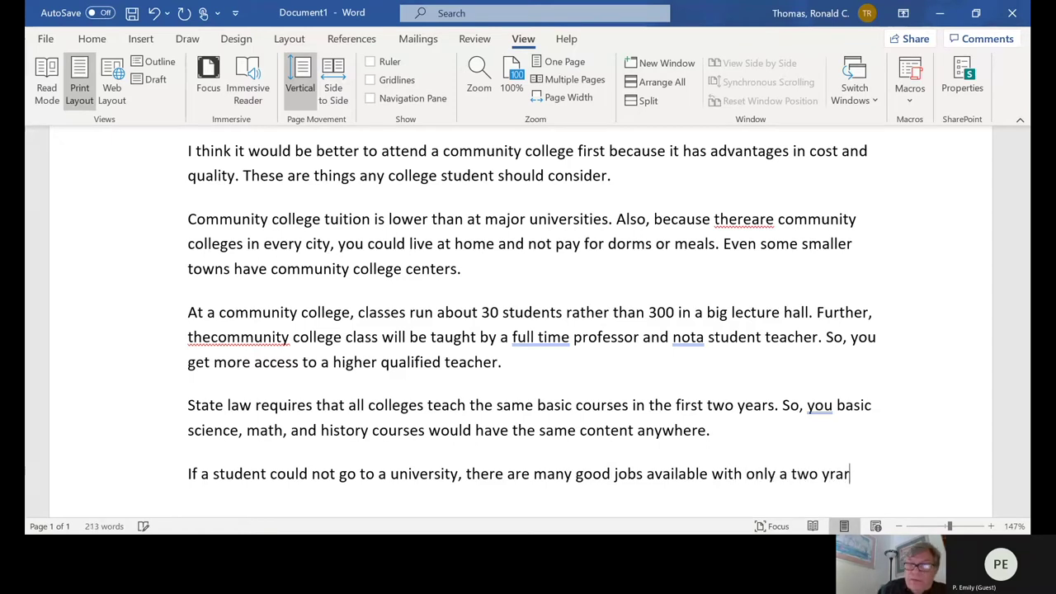
{"action": "type", "text": " degree"}
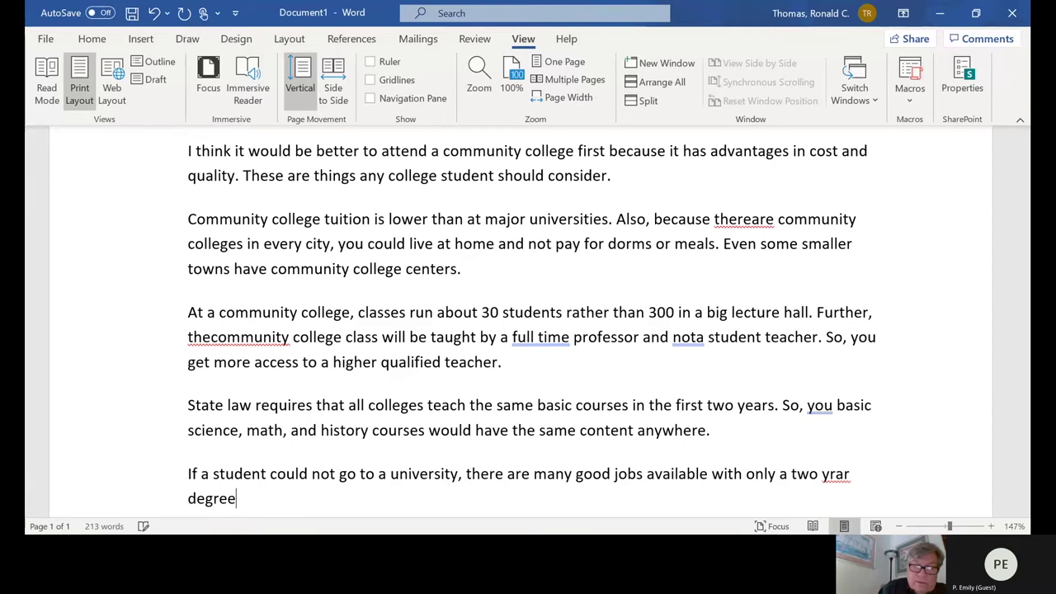
{"action": "type", "text": ", suh as"}
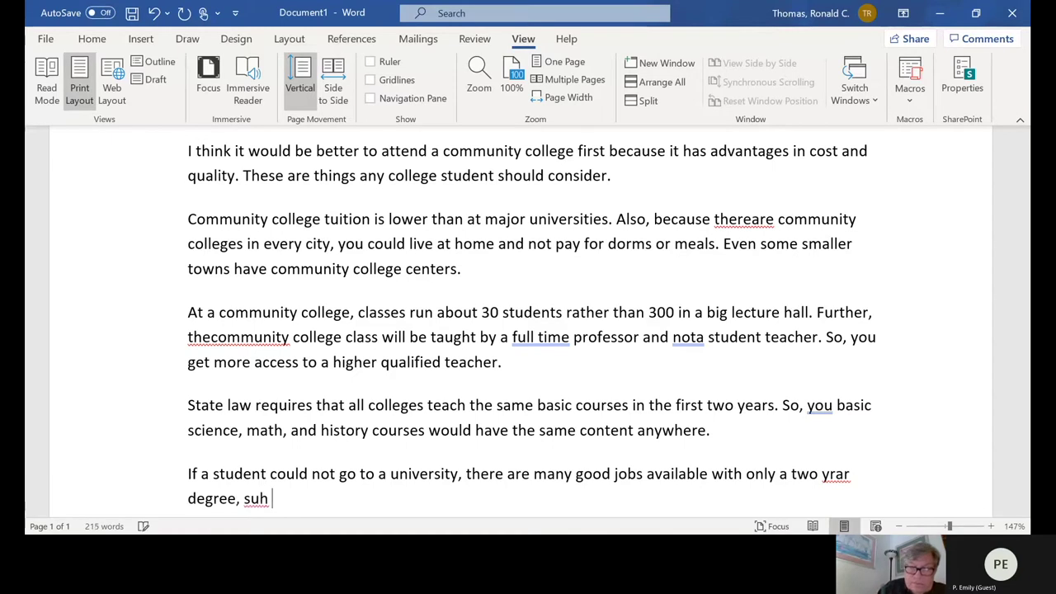
{"action": "left_click", "coordinate": [260, 498]}
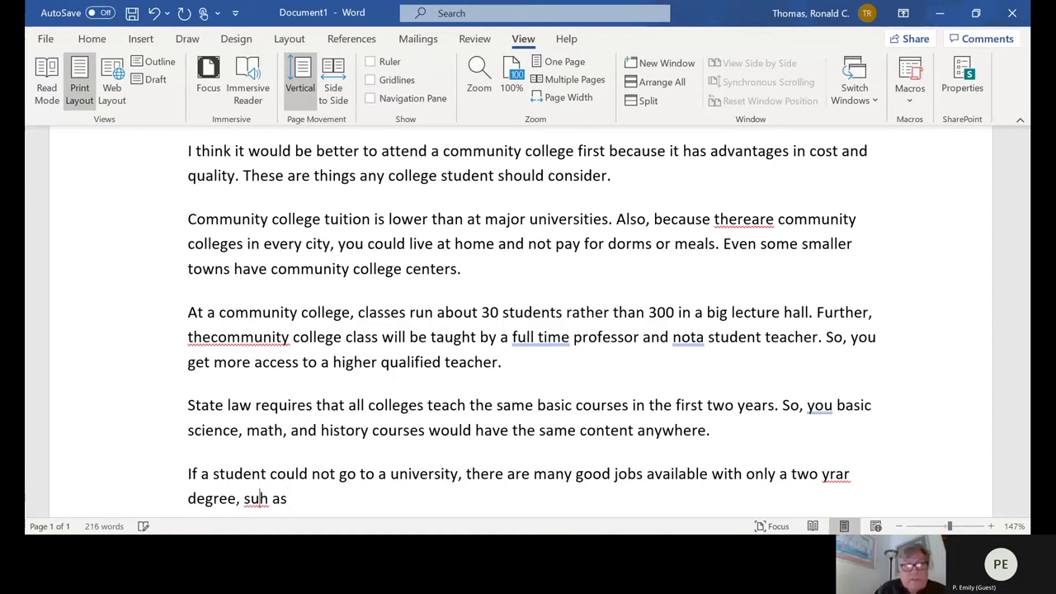
{"action": "type", "text": "c"}
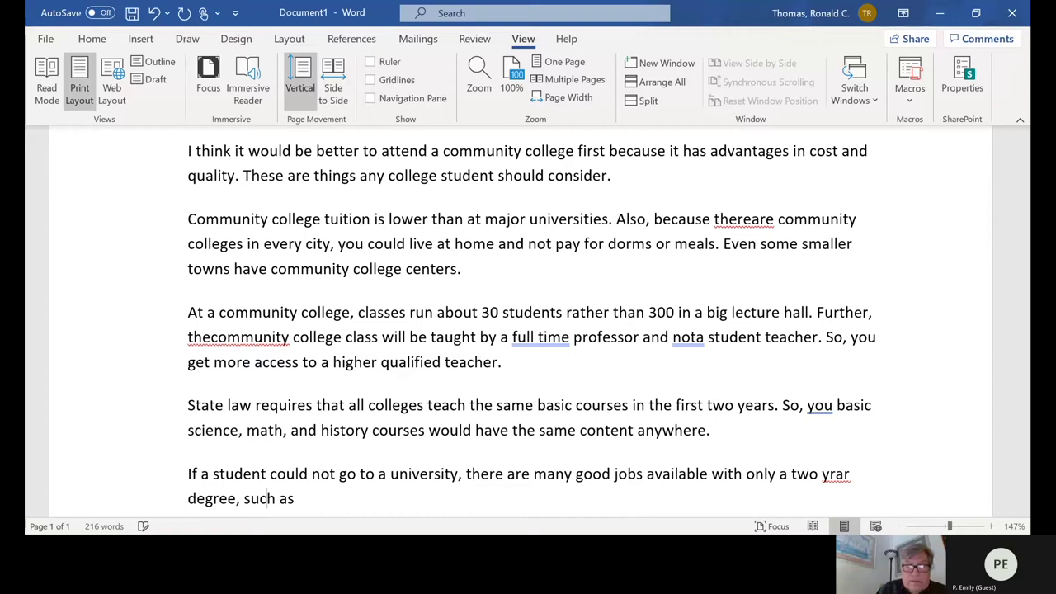
{"action": "left_click", "coordinate": [294, 498]}
{"action": "type", "text": "nursing"}
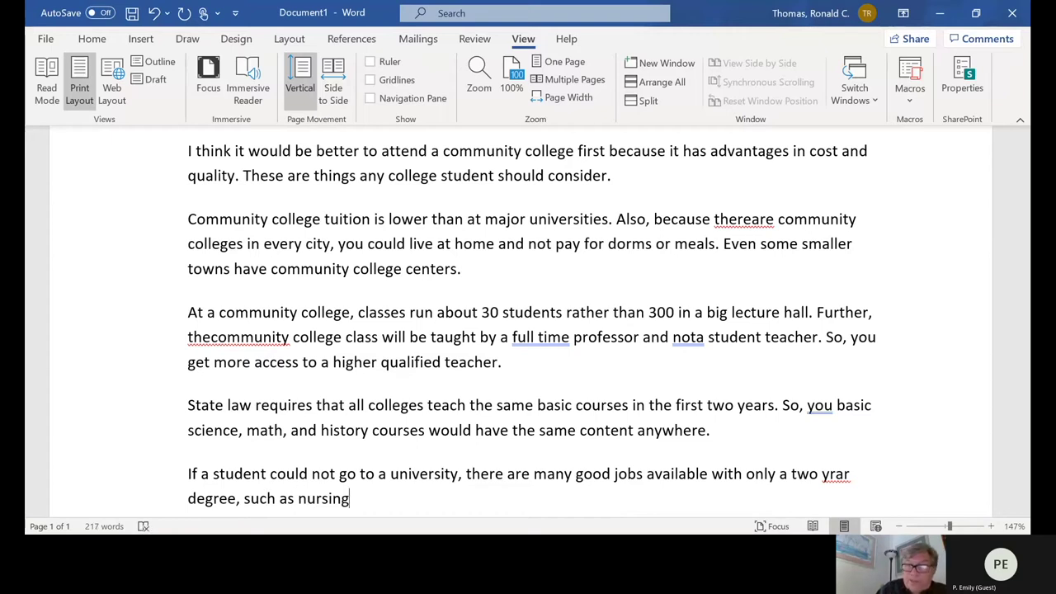
{"action": "type", "text": "."}
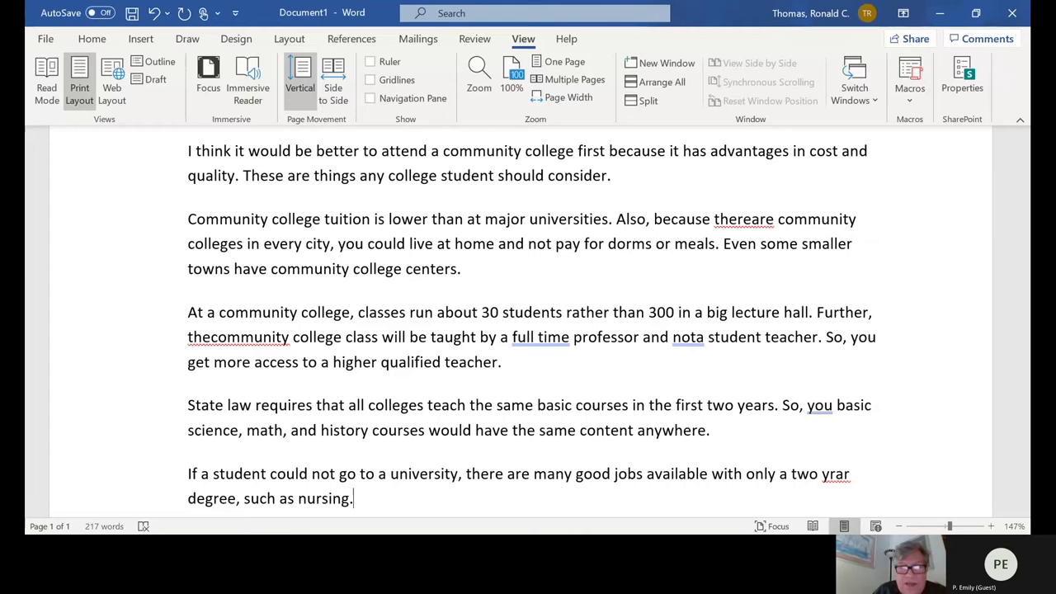
{"action": "key", "text": "BackSpace"}
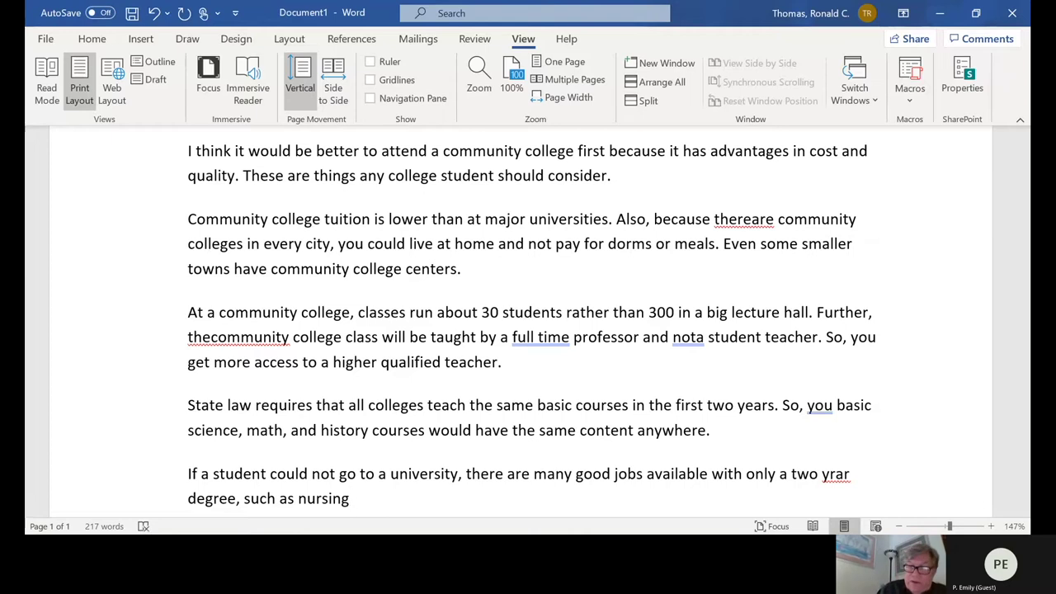
Step: Add law enforcement, fire/rescue and more, then say a student could work and save before university
{"action": "type", "text": ", "}
{"action": "type", "text": "law "}
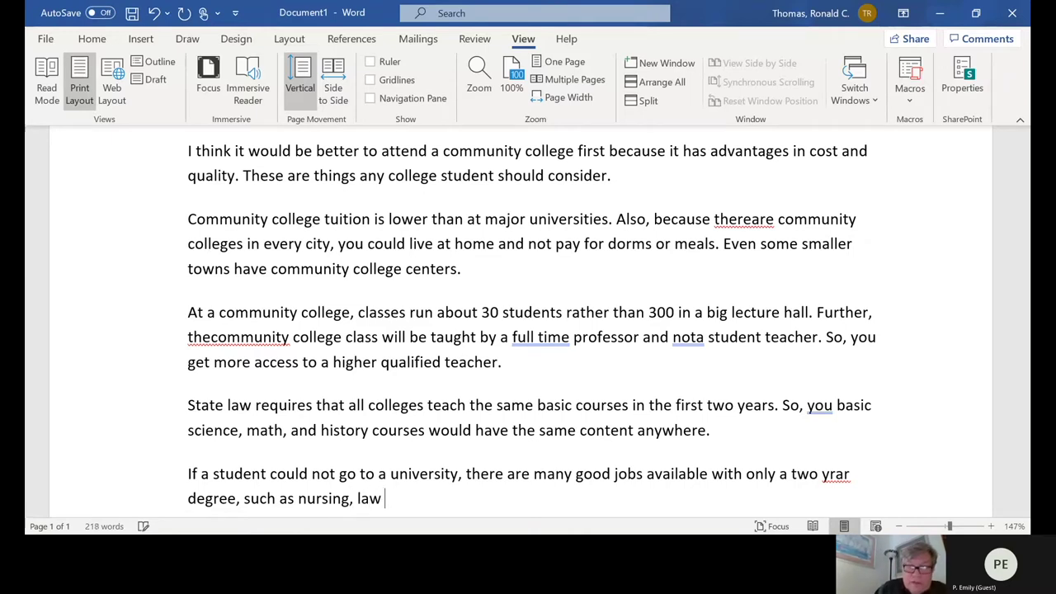
{"action": "type", "text": "enforcemen"}
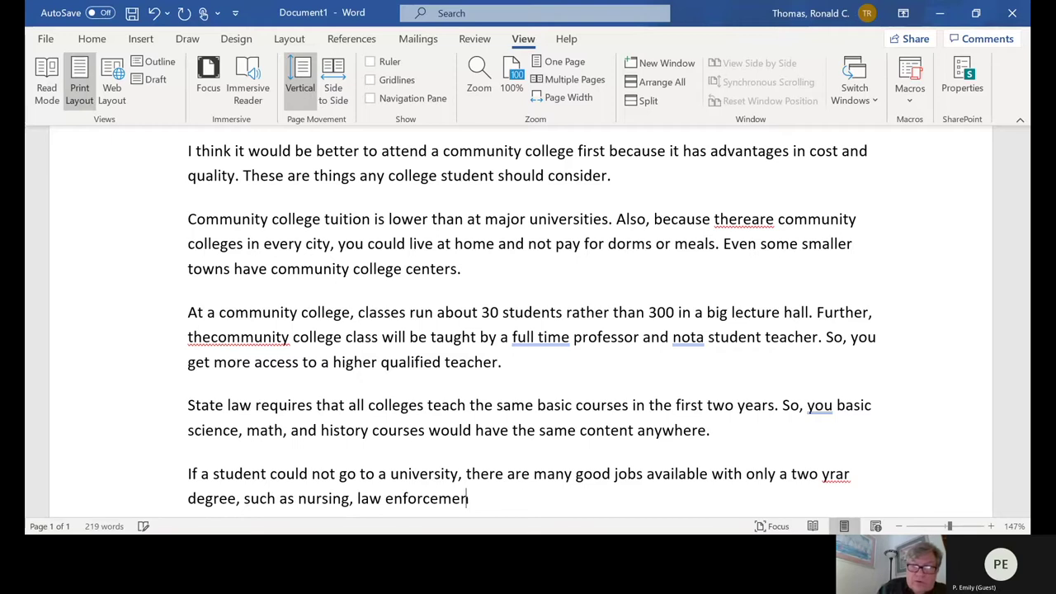
{"action": "type", "text": "t, f"}
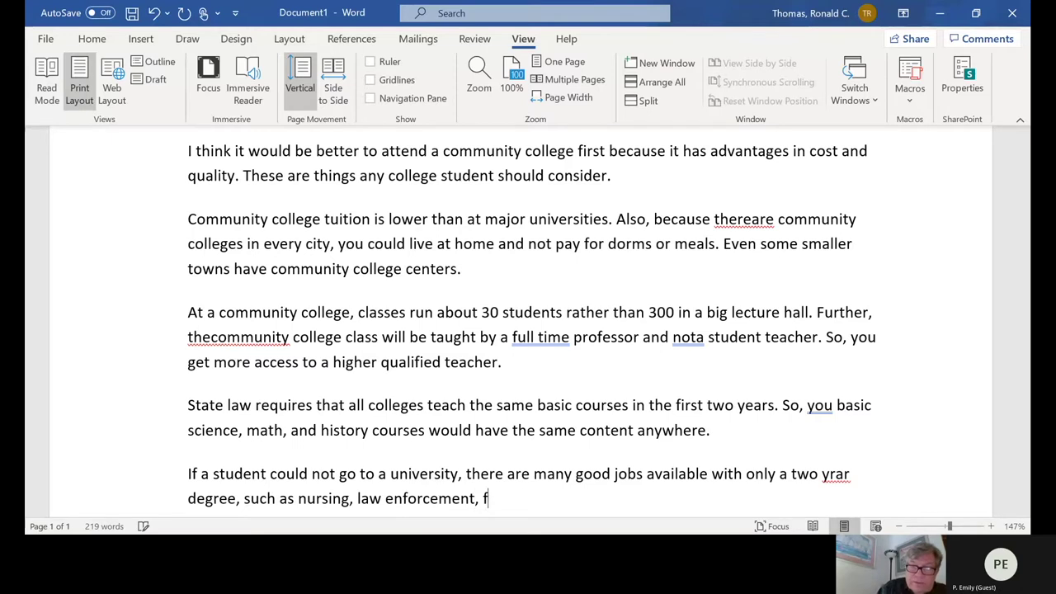
{"action": "type", "text": "ire/res"}
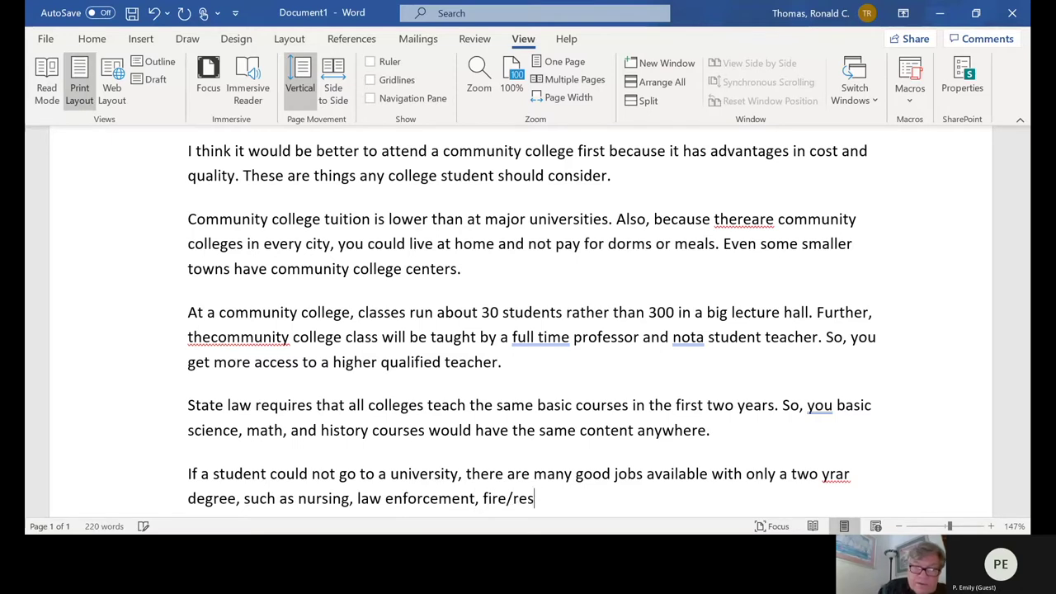
{"action": "type", "text": "cue and "}
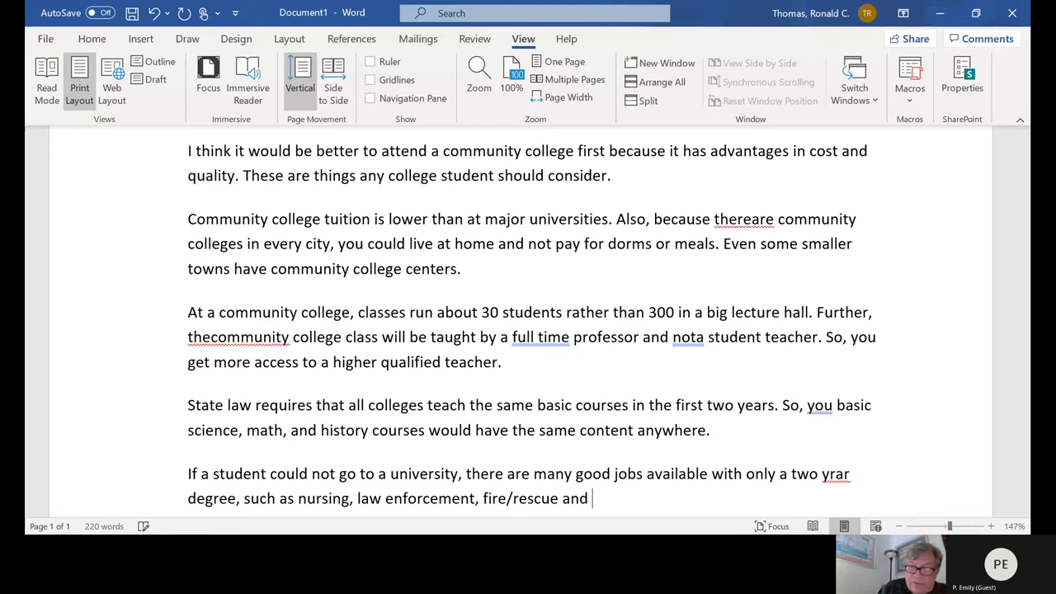
{"action": "type", "text": "more. "}
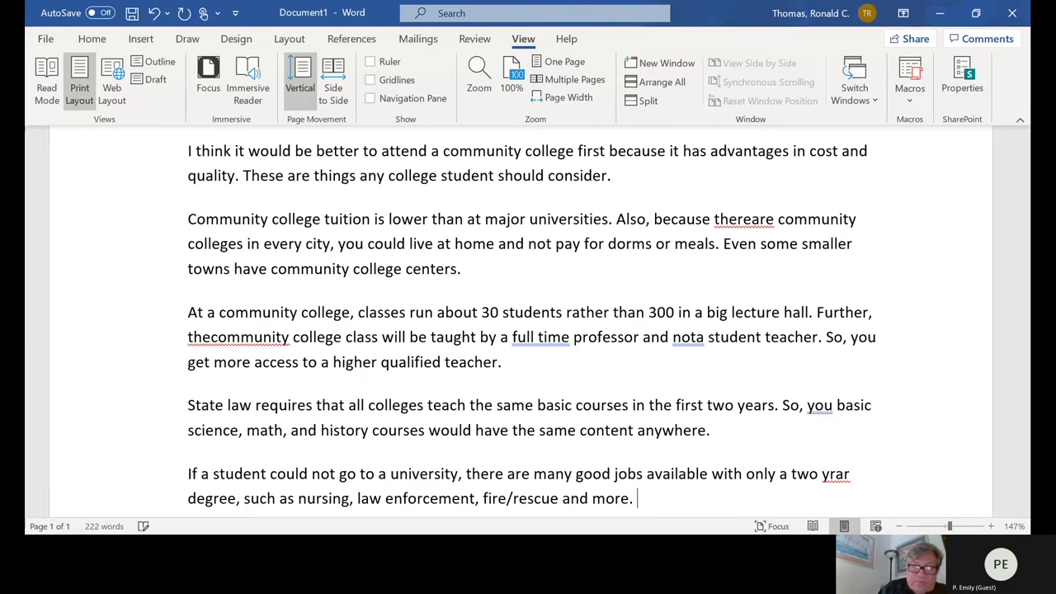
{"action": "type", "text": "Then, a"}
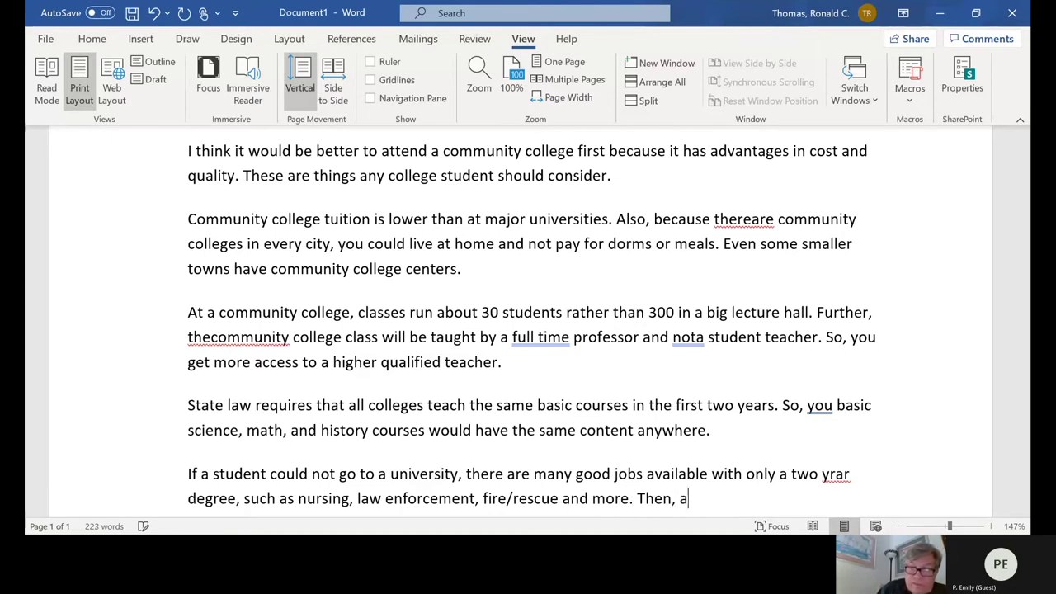
{"action": "type", "text": " studen"}
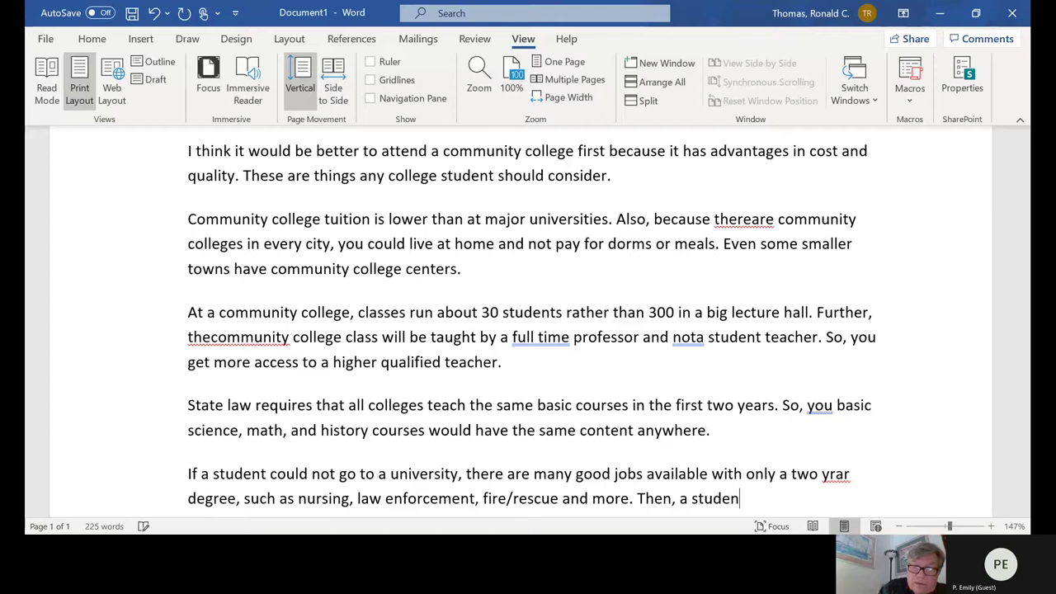
{"action": "type", "text": "t go"}
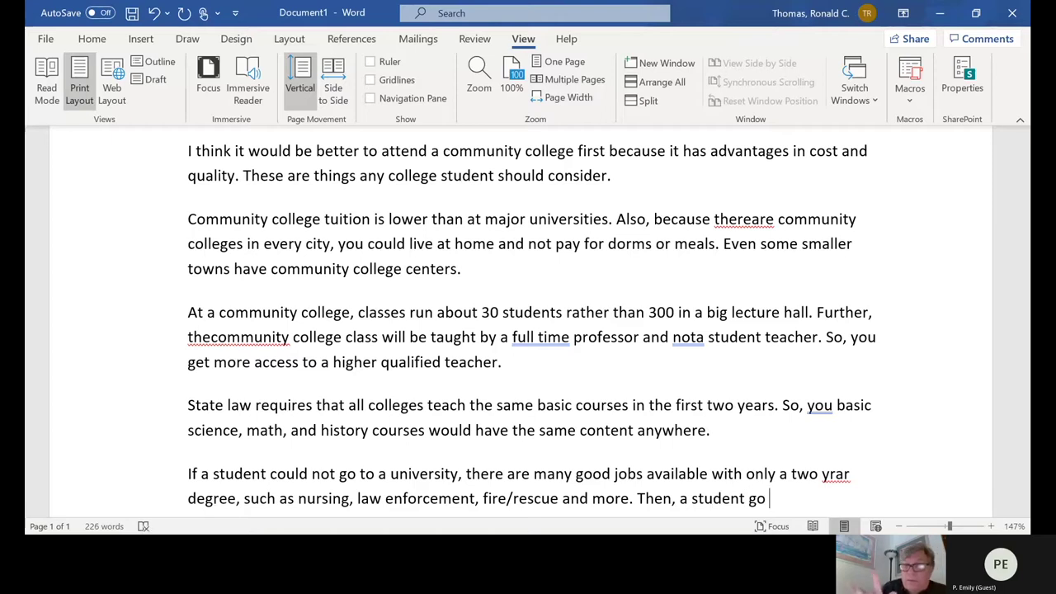
{"action": "left_click", "coordinate": [748, 498]}
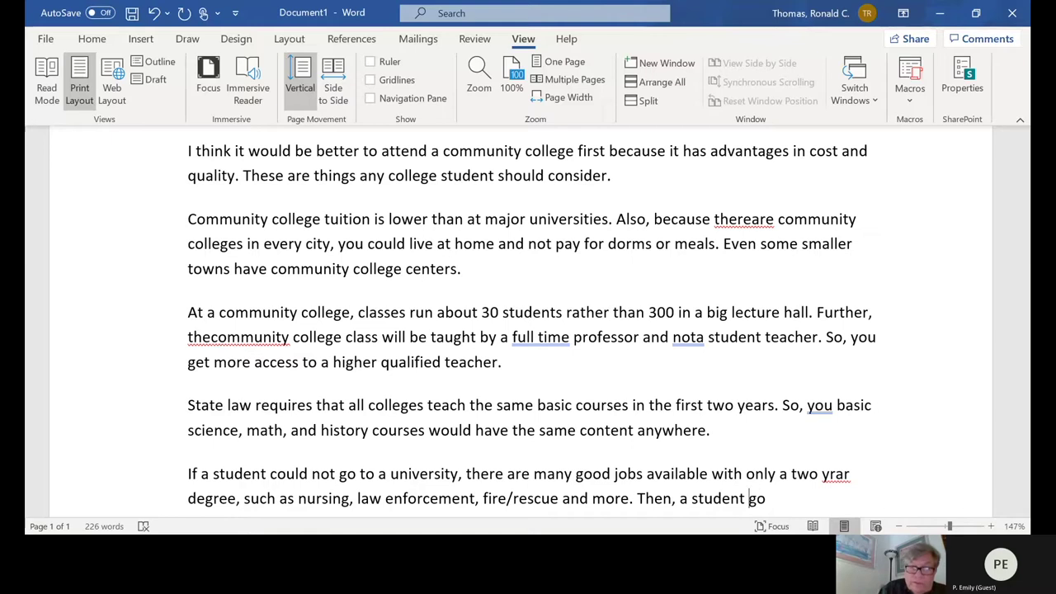
{"action": "type", "text": "could"}
{"action": "left_click", "coordinate": [798, 498]}
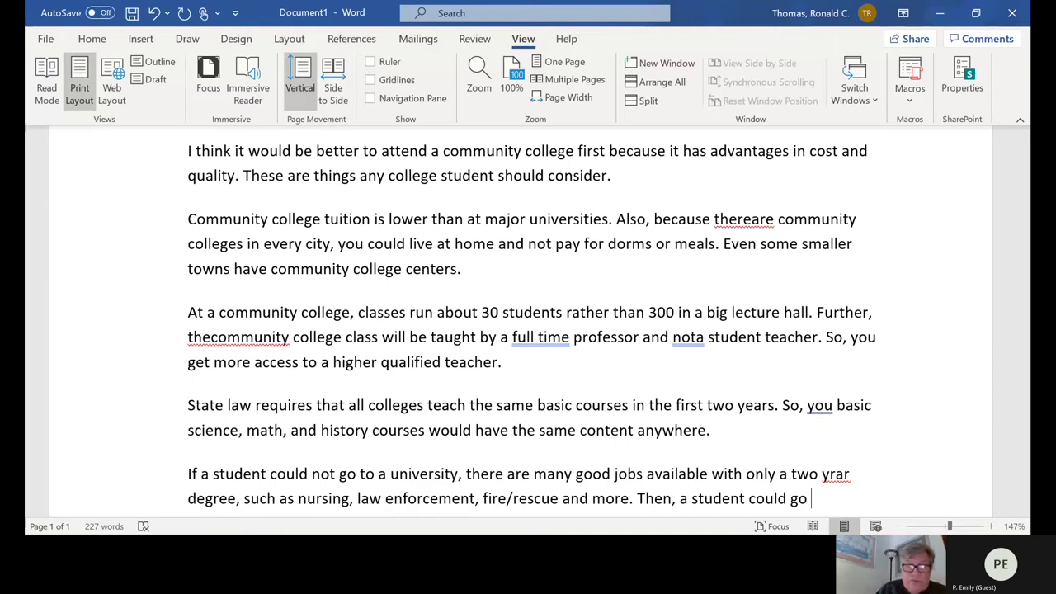
{"action": "type", "text": "wor"}
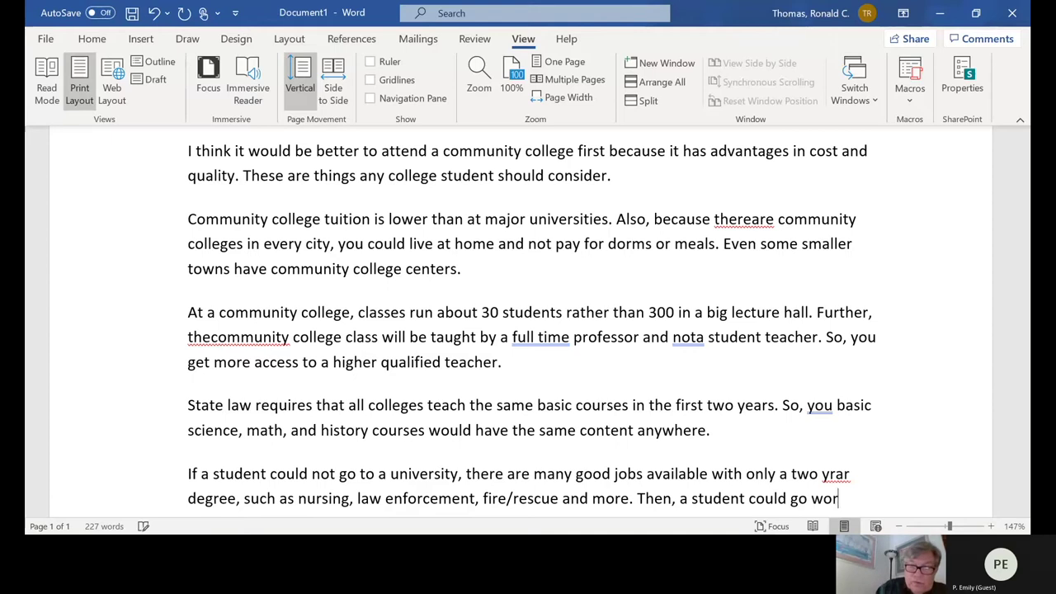
{"action": "type", "text": "k for a"}
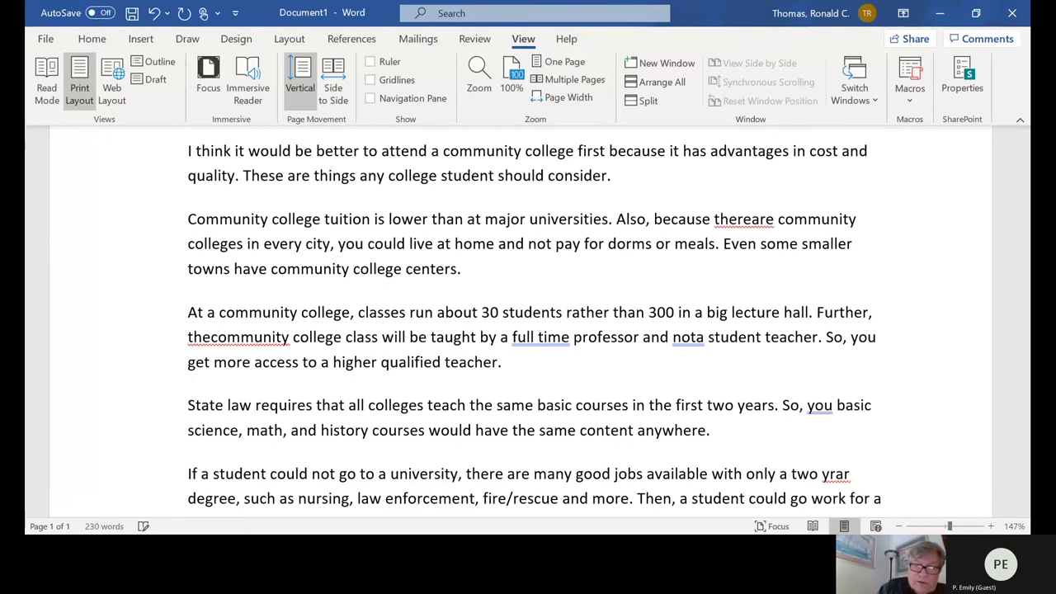
{"action": "type", "text": " few years and"}
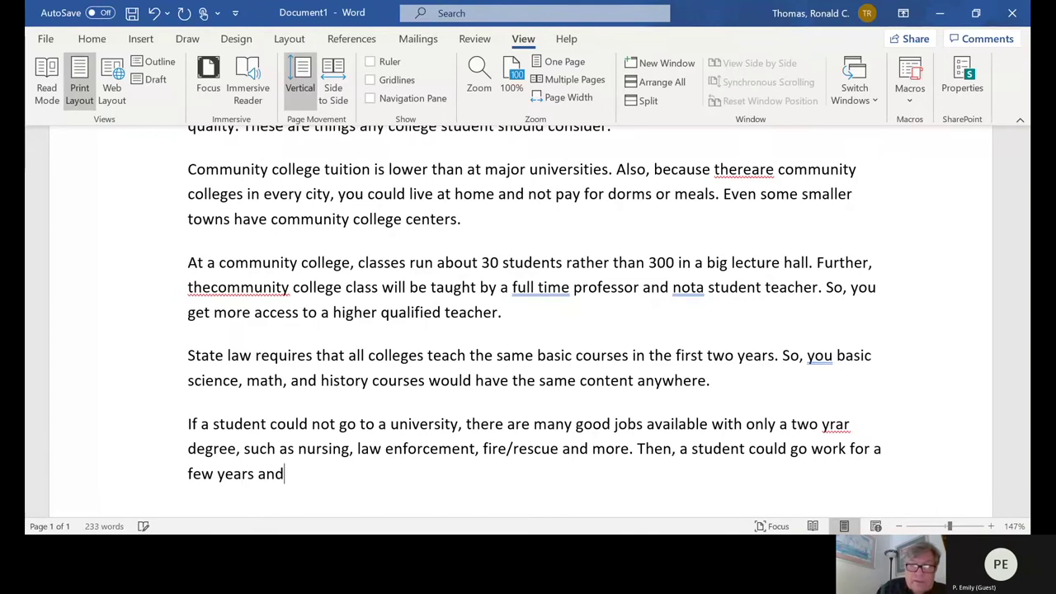
{"action": "type", "text": " save mone"}
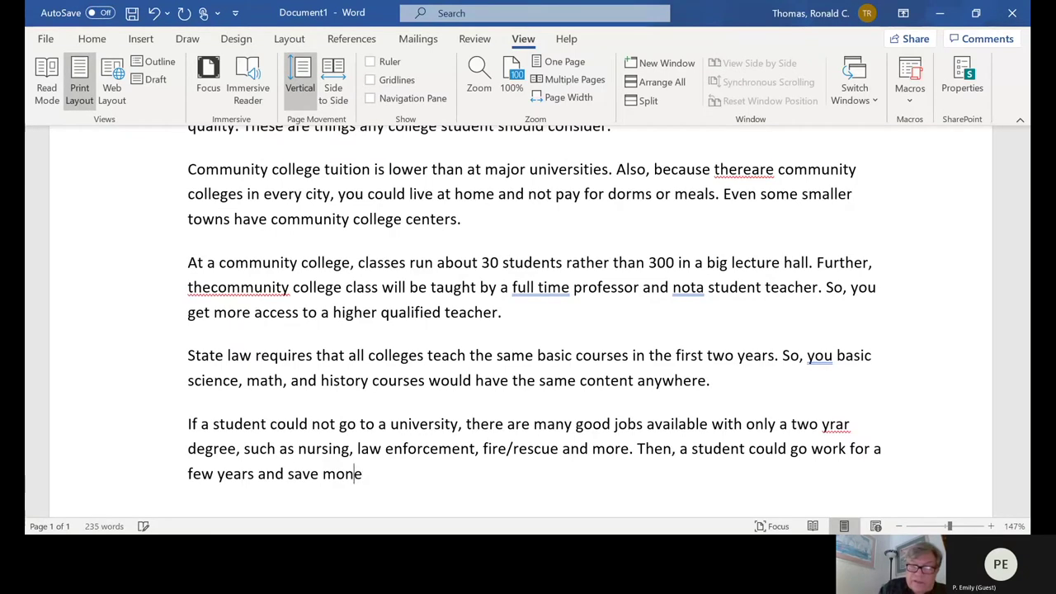
{"action": "type", "text": "y beforeg"}
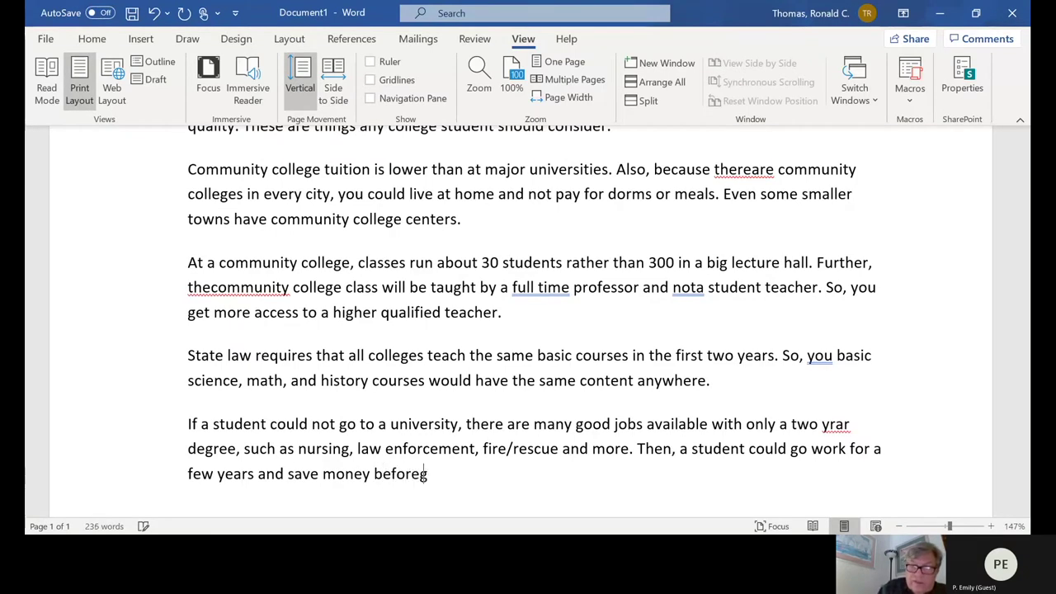
{"action": "type", "text": "oing tong on"}
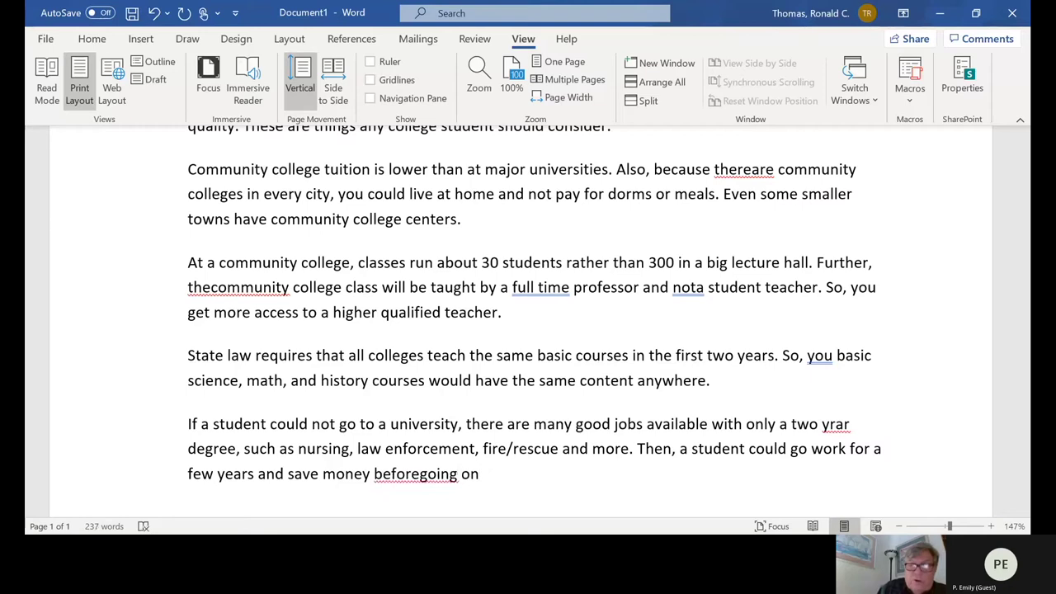
{"action": "type", "text": " to the univ"}
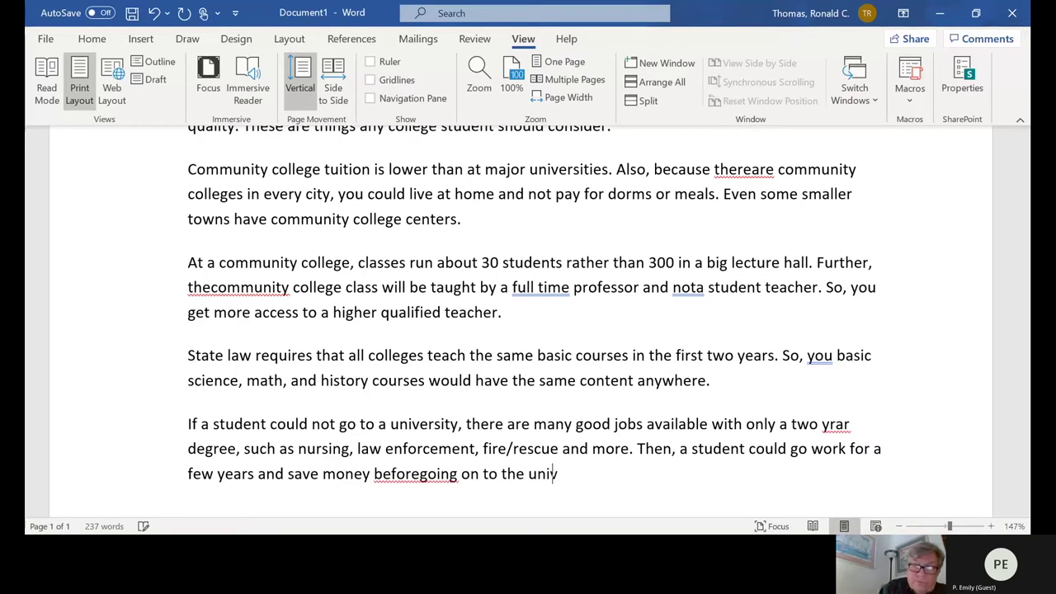
{"action": "type", "text": "ersity"}
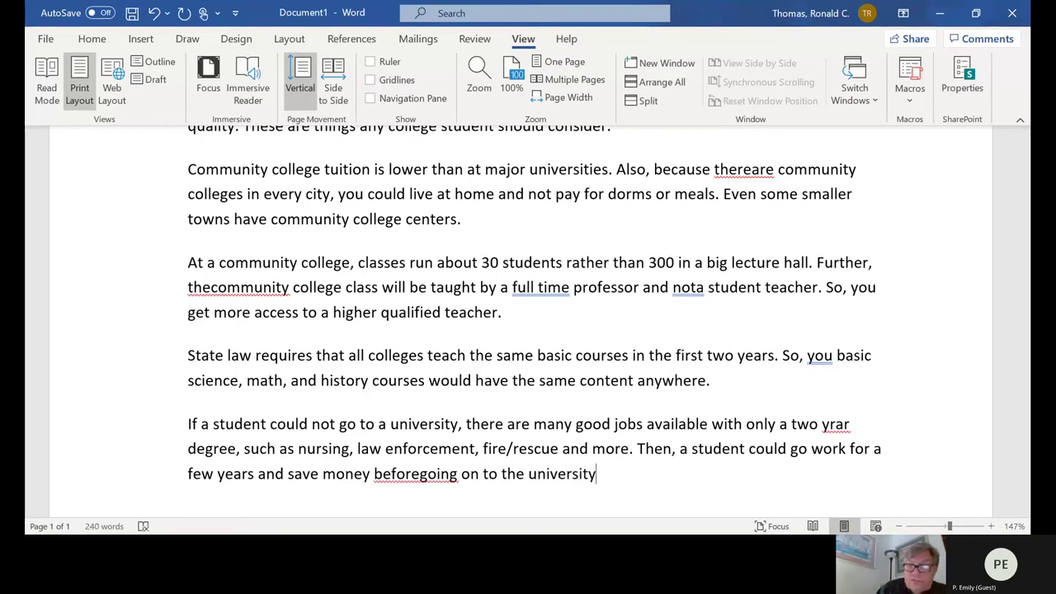
{"action": "type", "text": "."}
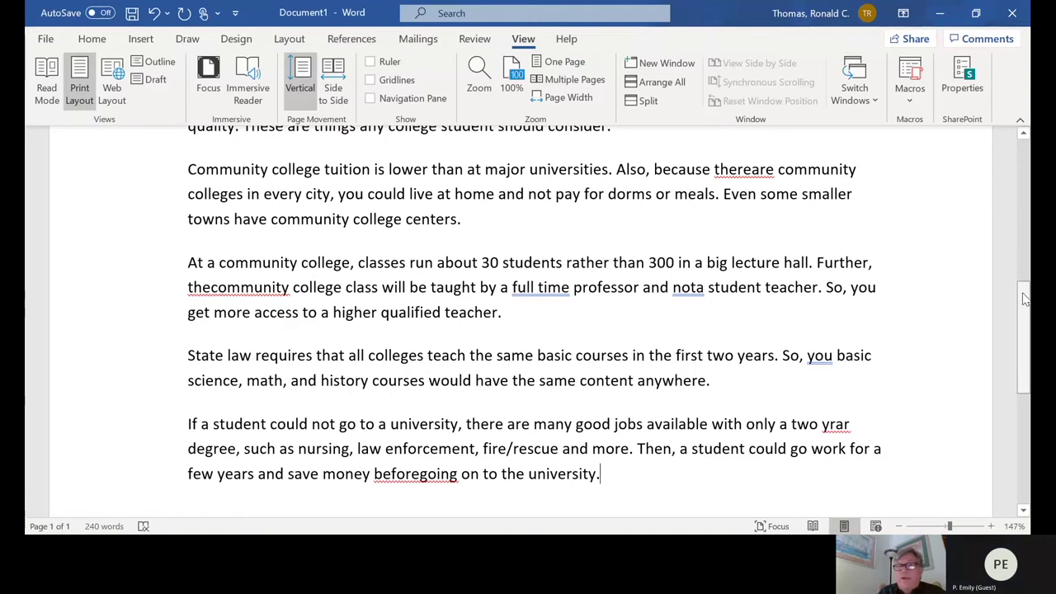
{"action": "left_click_drag", "start_coordinate": [1028, 281], "coordinate": [1026, 203]}
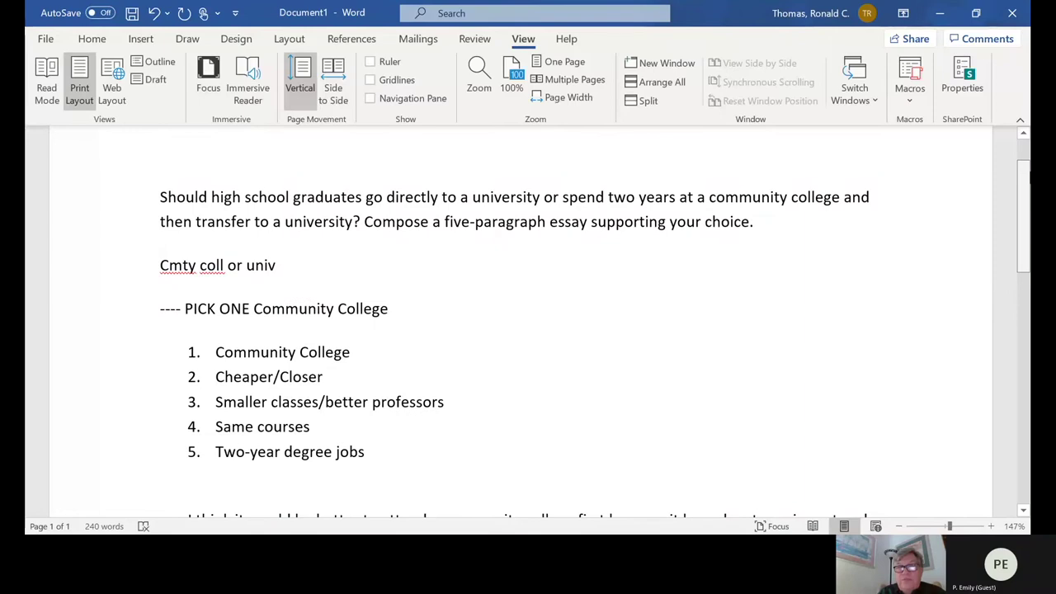
{"action": "left_click_drag", "start_coordinate": [1027, 183], "coordinate": [1027, 235]}
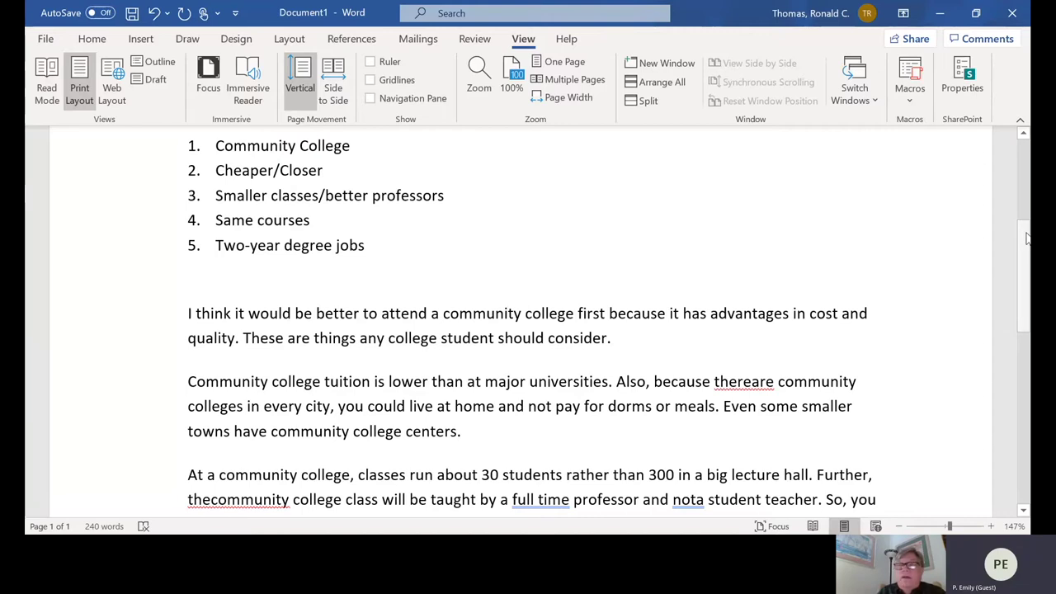
{"action": "left_click_drag", "start_coordinate": [1027, 237], "coordinate": [1028, 311]}
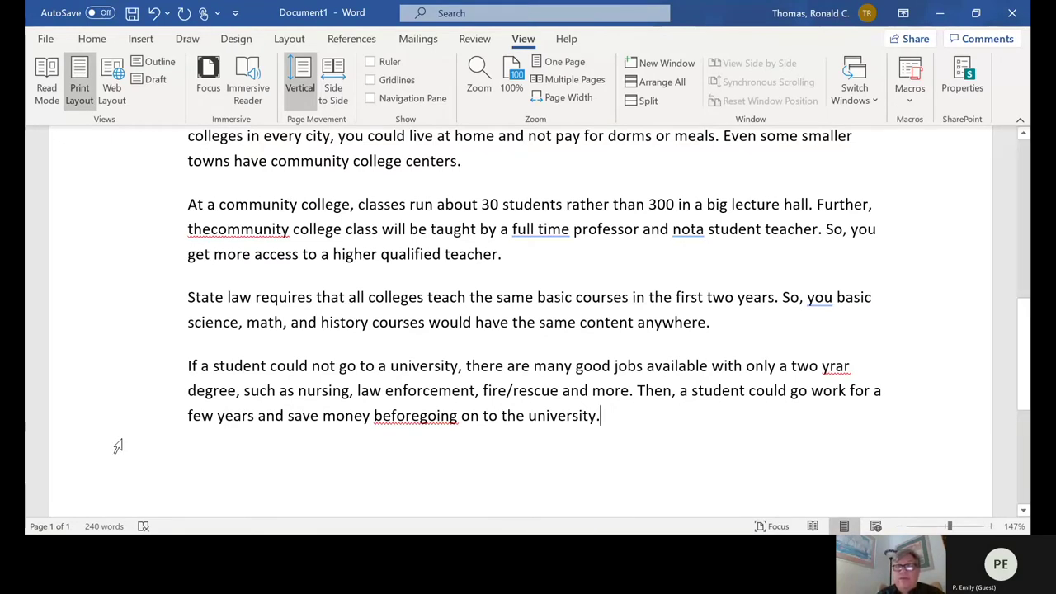
Step: Run the spelling and grammar check, ignoring the abbreviations 'Cmty' and 'coll'
{"action": "left_click", "coordinate": [474, 42]}
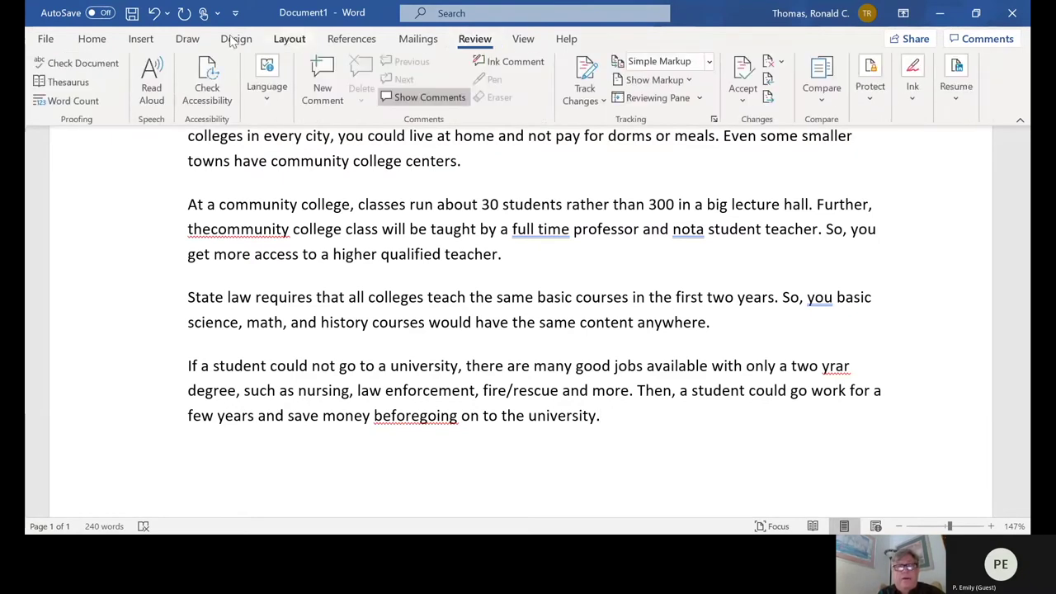
{"action": "left_click", "coordinate": [83, 64]}
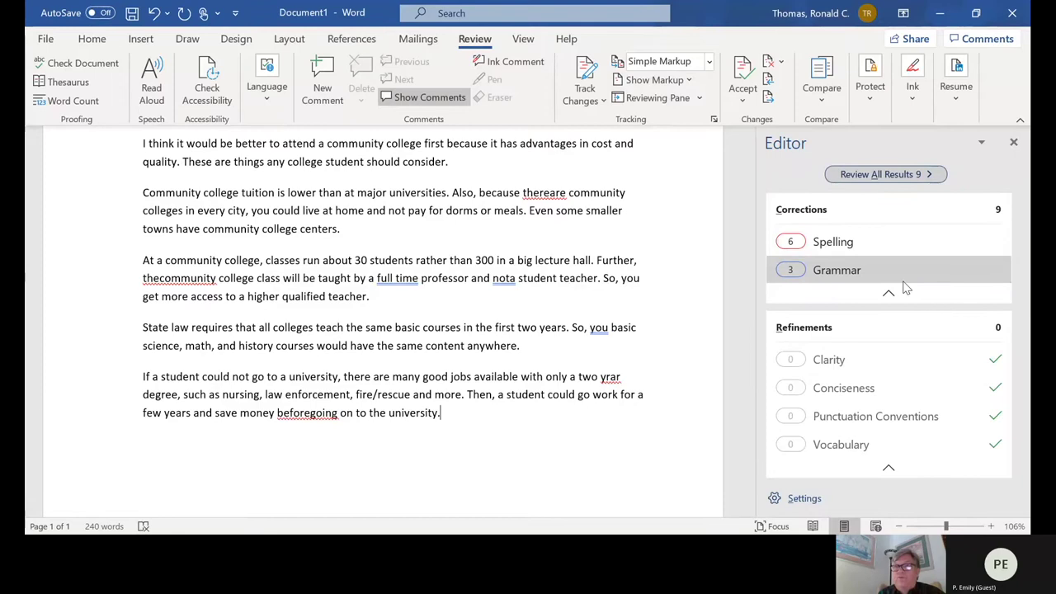
{"action": "left_click", "coordinate": [835, 243]}
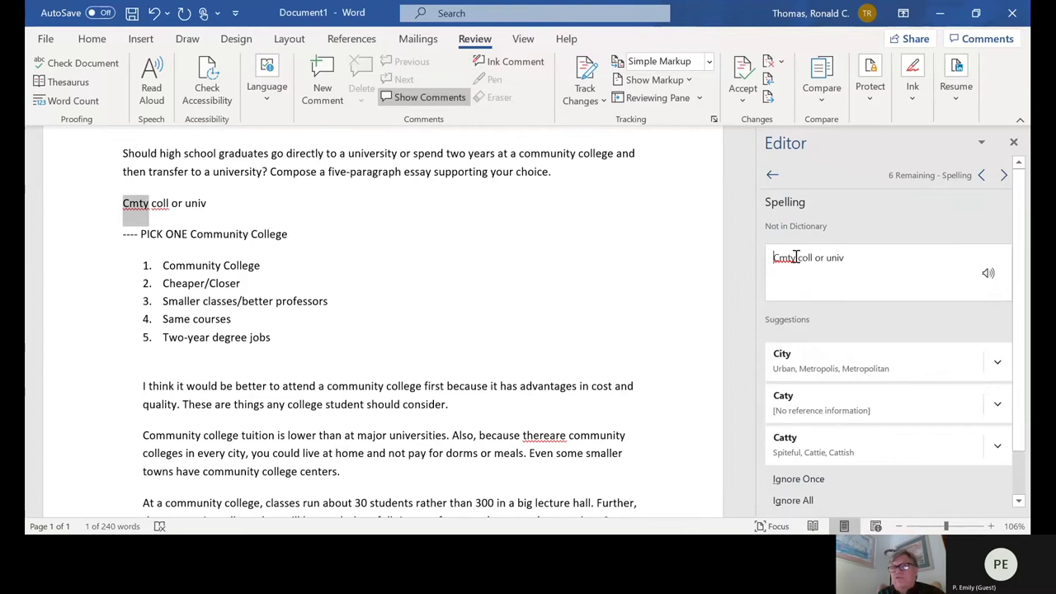
{"action": "left_click", "coordinate": [785, 480]}
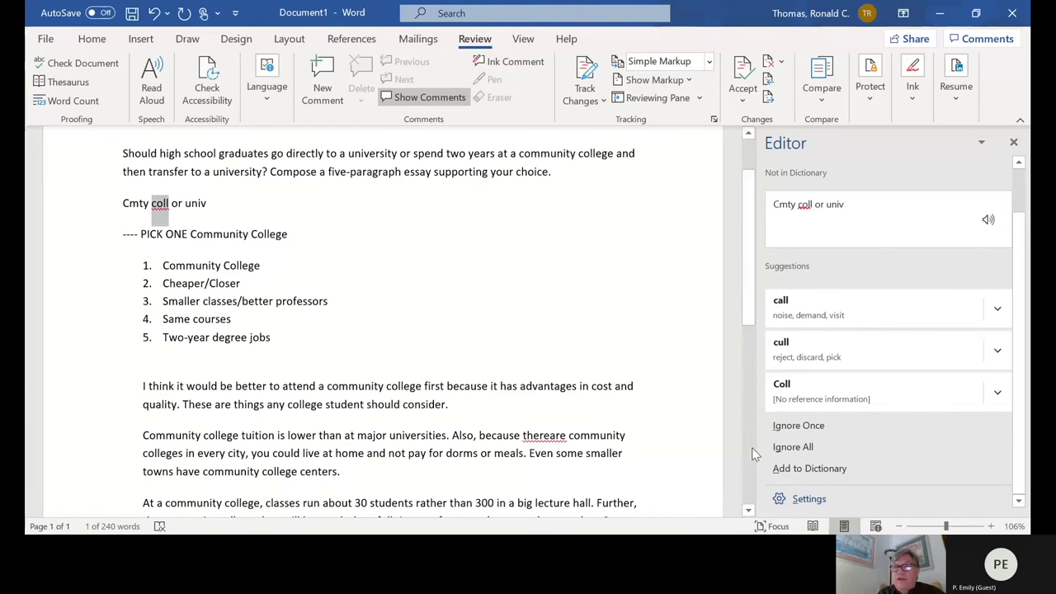
{"action": "left_click", "coordinate": [781, 427]}
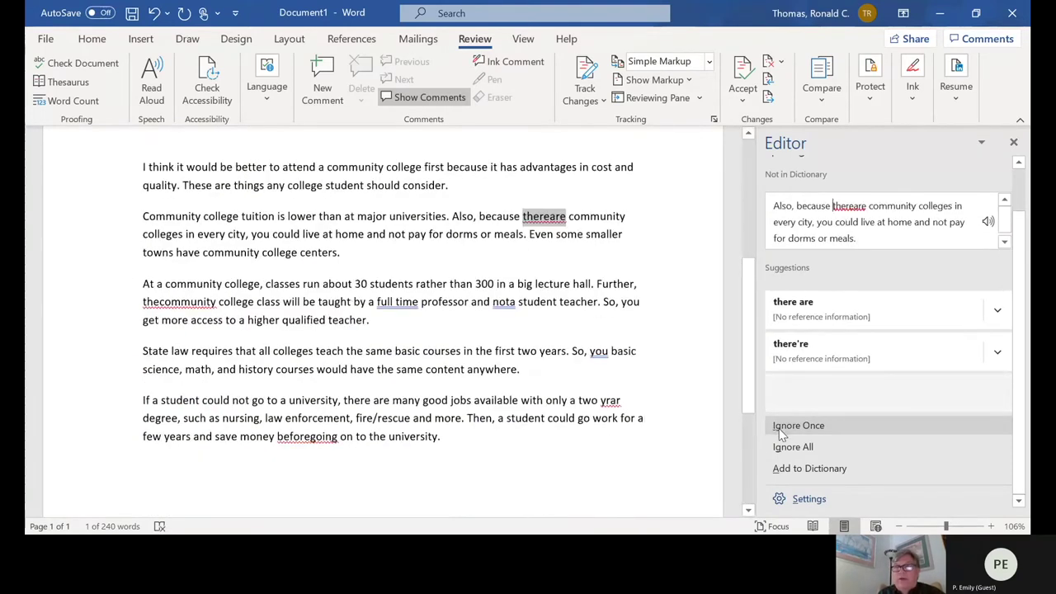
Step: Accept the corrections 'there are', 'the community', 'year' and 'before going'
{"action": "left_click", "coordinate": [825, 310]}
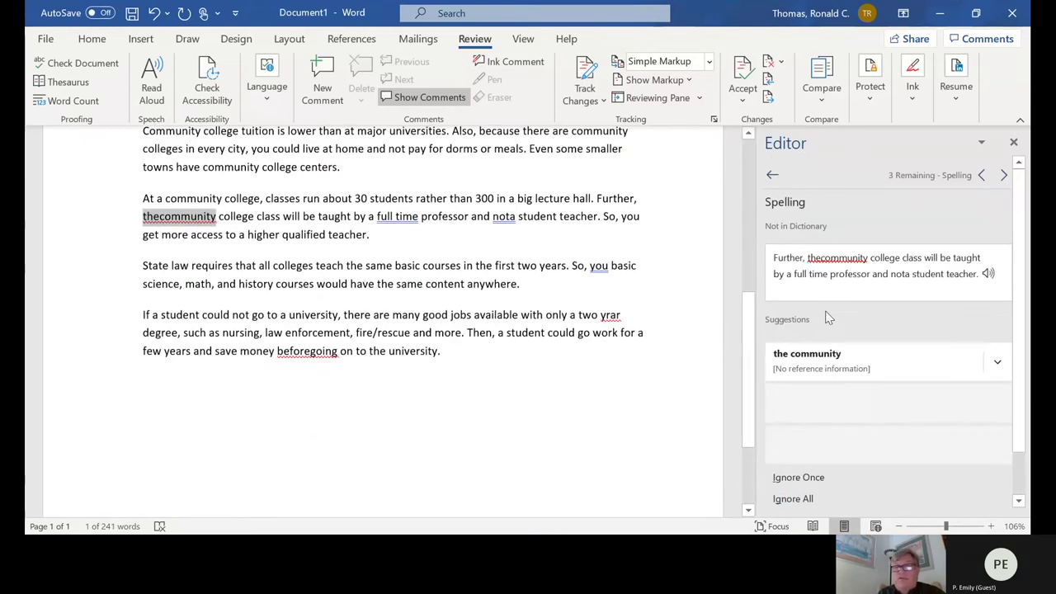
{"action": "left_click", "coordinate": [862, 363]}
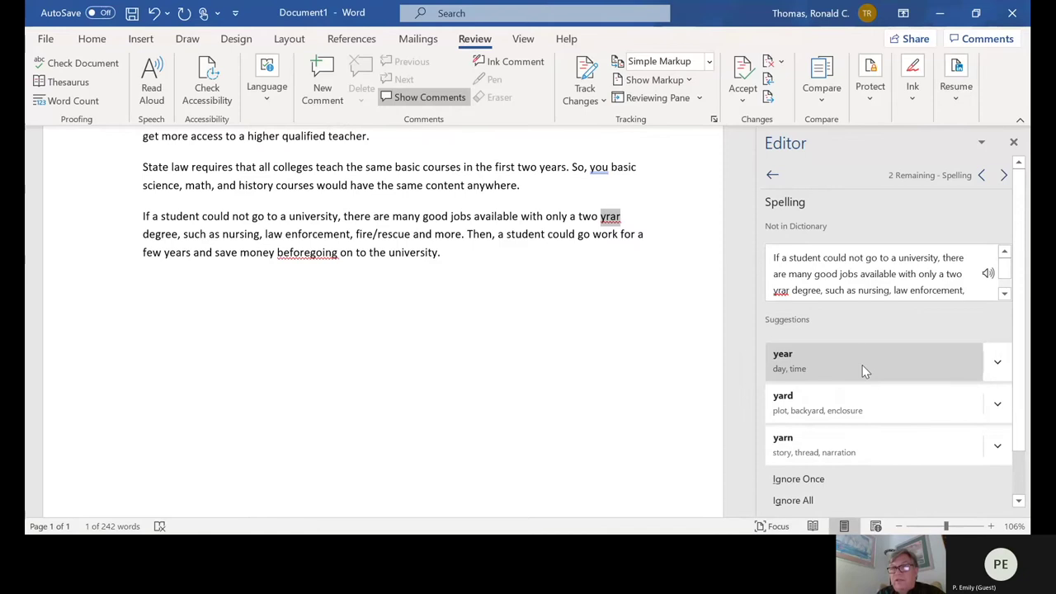
{"action": "left_click", "coordinate": [863, 364]}
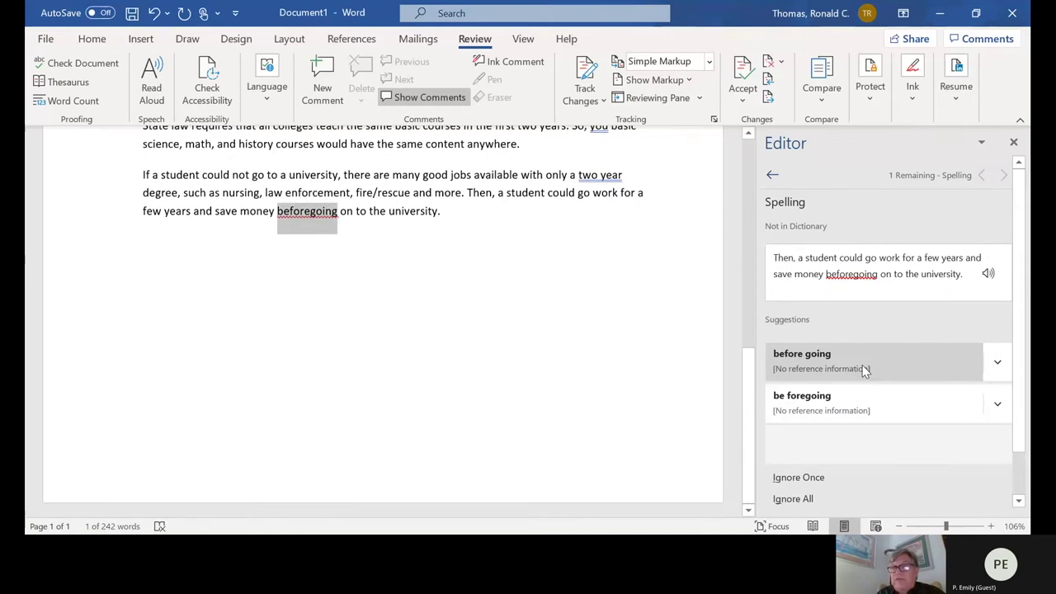
{"action": "left_click", "coordinate": [864, 370]}
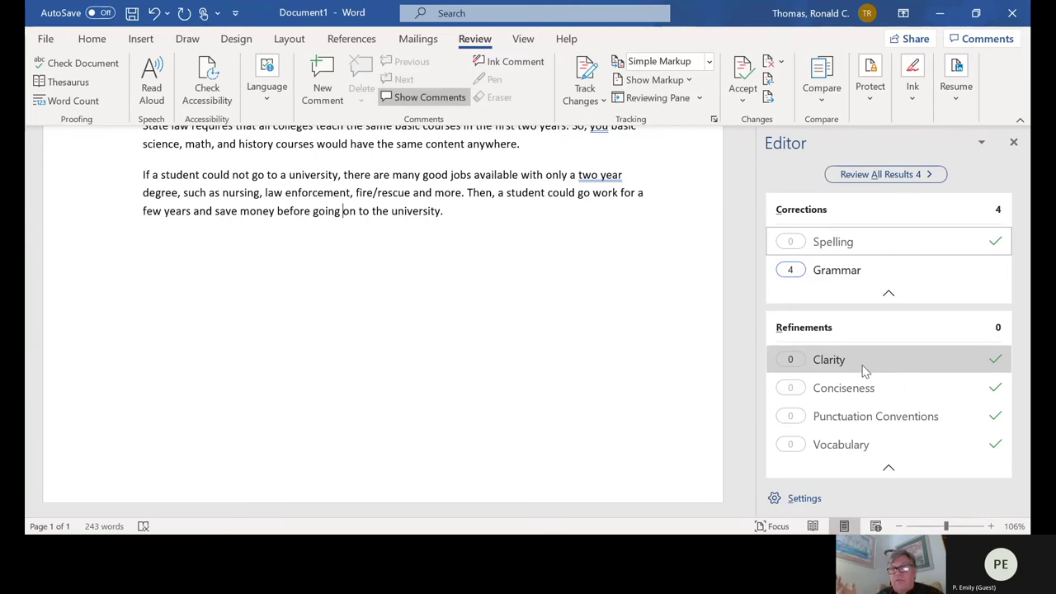
Step: Accept Editor's grammar fixes: full-time, not a, your before basic, and two-year
{"action": "left_click", "coordinate": [830, 272]}
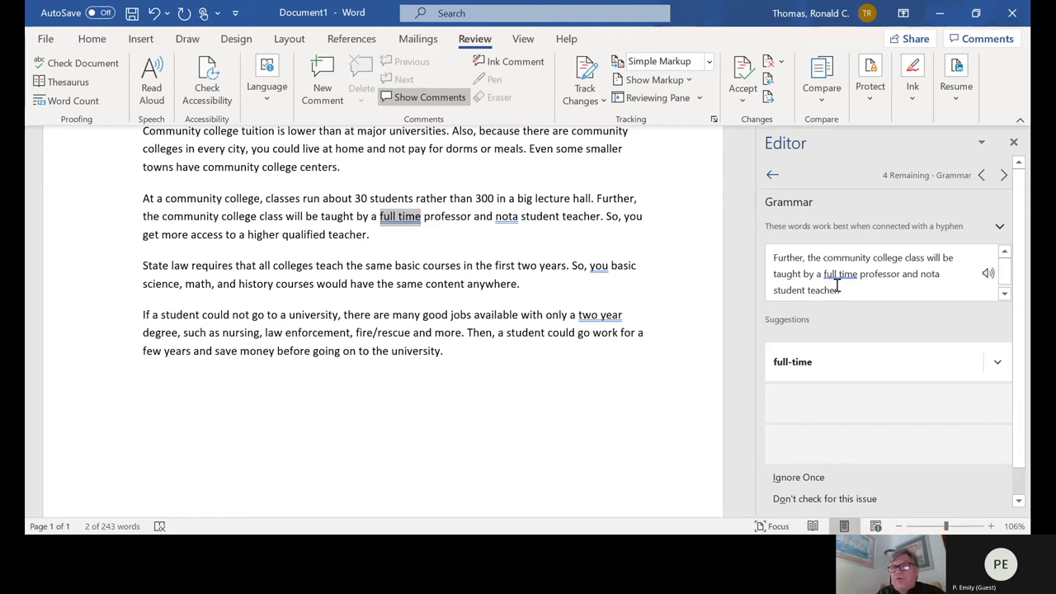
{"action": "left_click", "coordinate": [794, 374]}
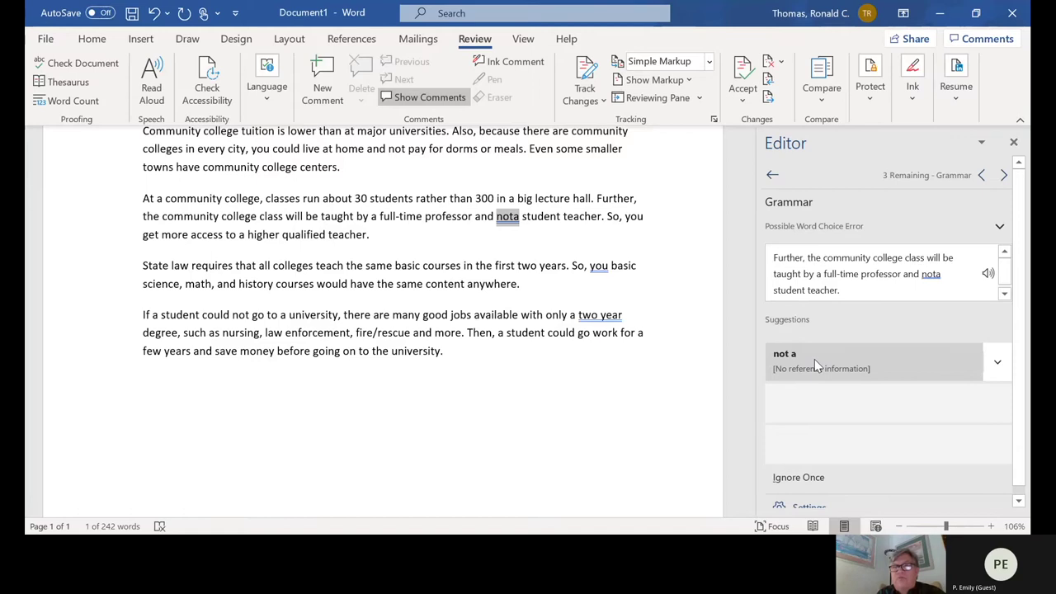
{"action": "left_click", "coordinate": [815, 361]}
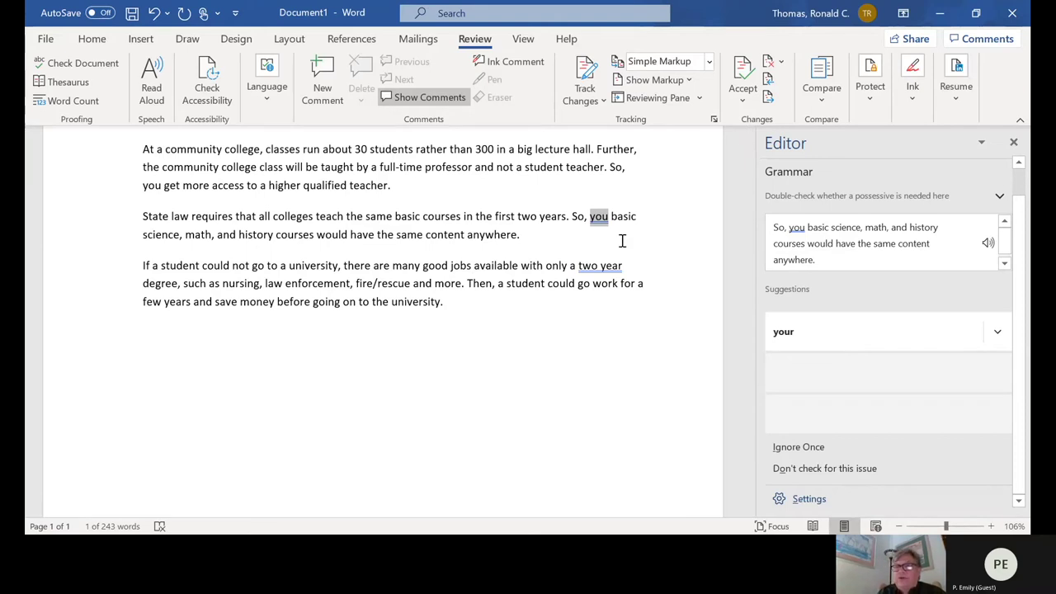
{"action": "left_click", "coordinate": [824, 330]}
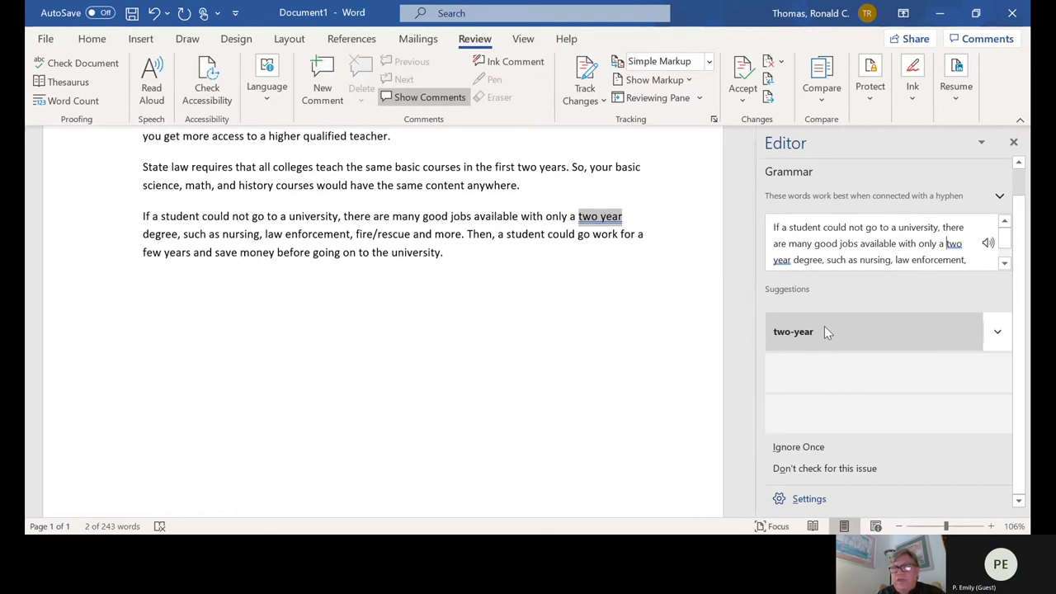
{"action": "left_click", "coordinate": [825, 327]}
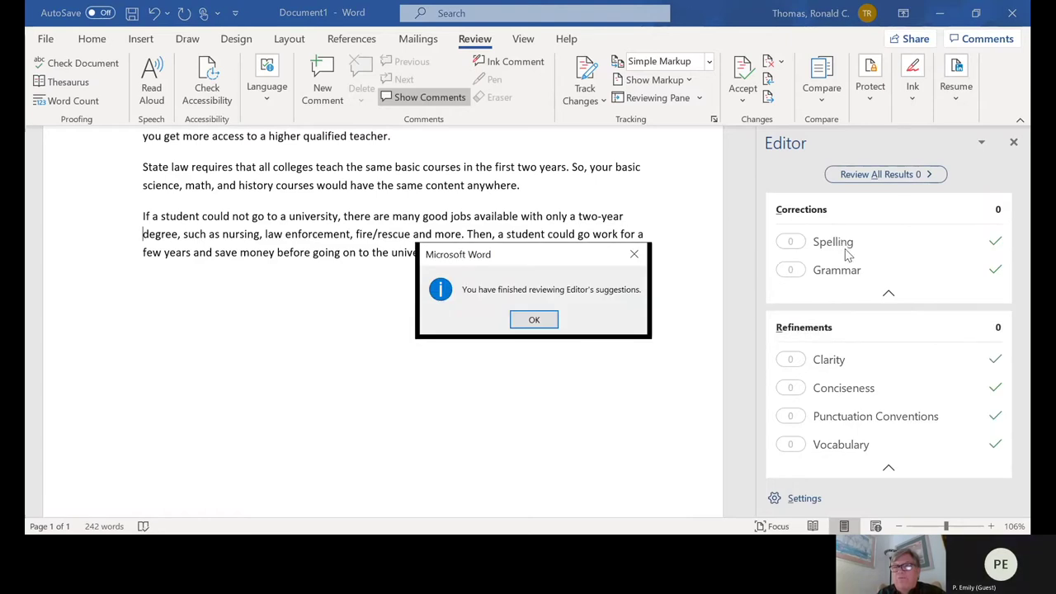
{"action": "left_click", "coordinate": [534, 320]}
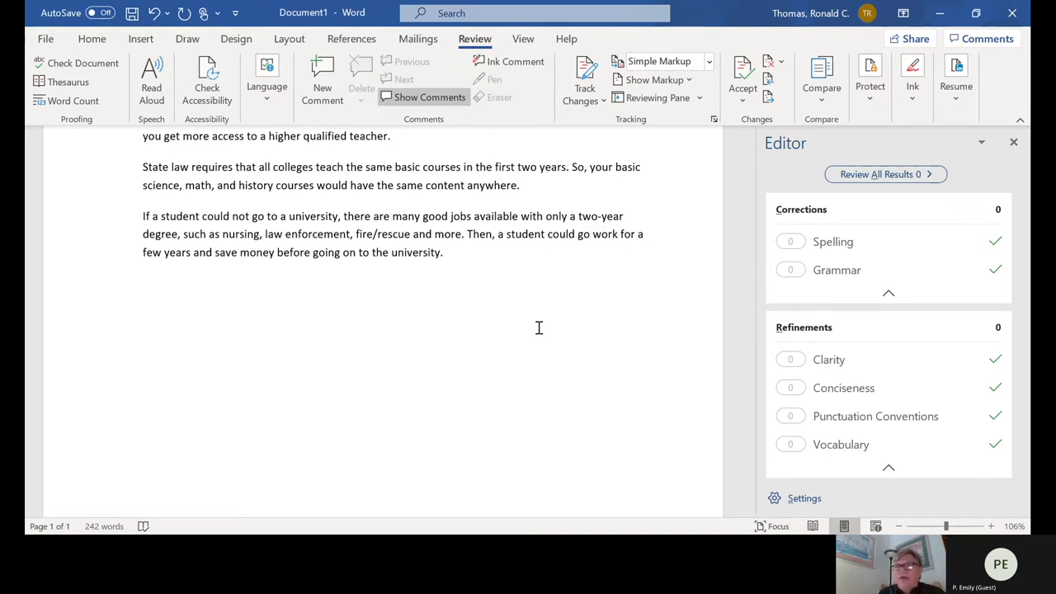
Step: Close the Editor pane and delete the five-item numbered outline list
{"action": "left_click", "coordinate": [1014, 144]}
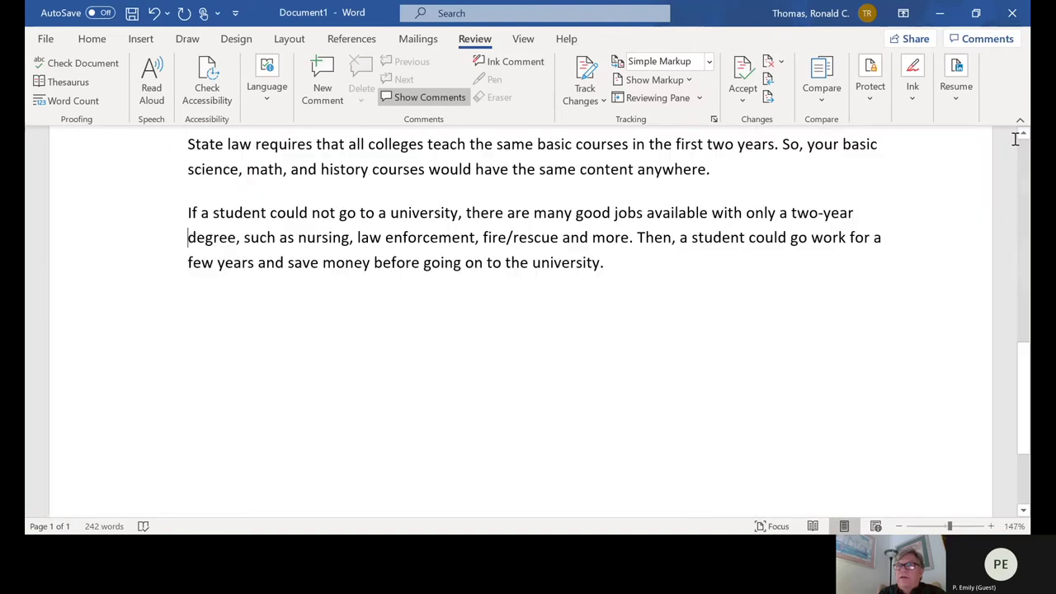
{"action": "scroll", "coordinate": [1023, 371], "scroll_direction": "up", "scroll_amount": 7}
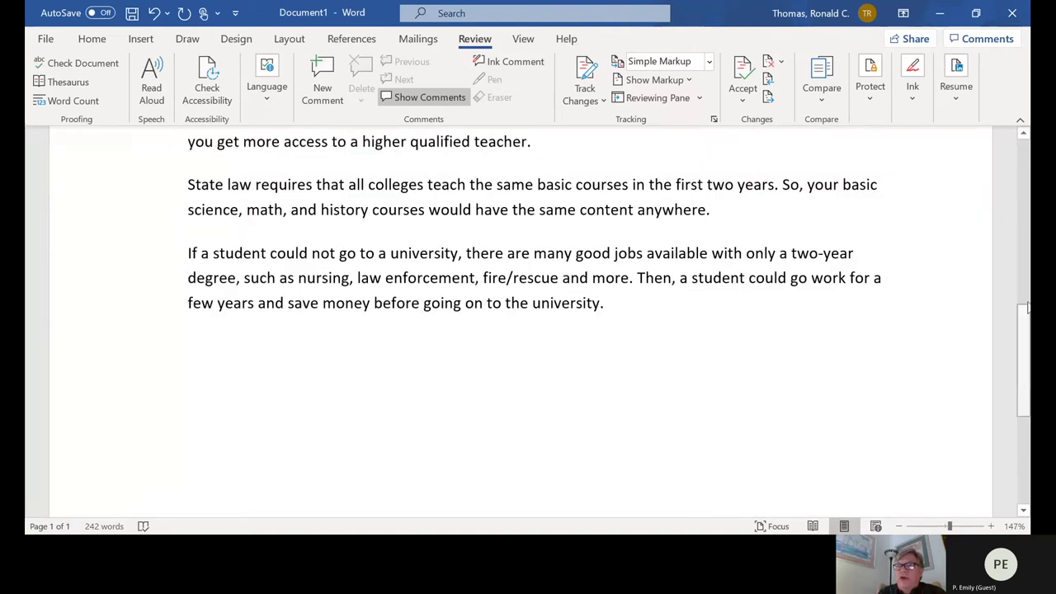
{"action": "scroll", "coordinate": [396, 242], "scroll_direction": "up", "scroll_amount": 1}
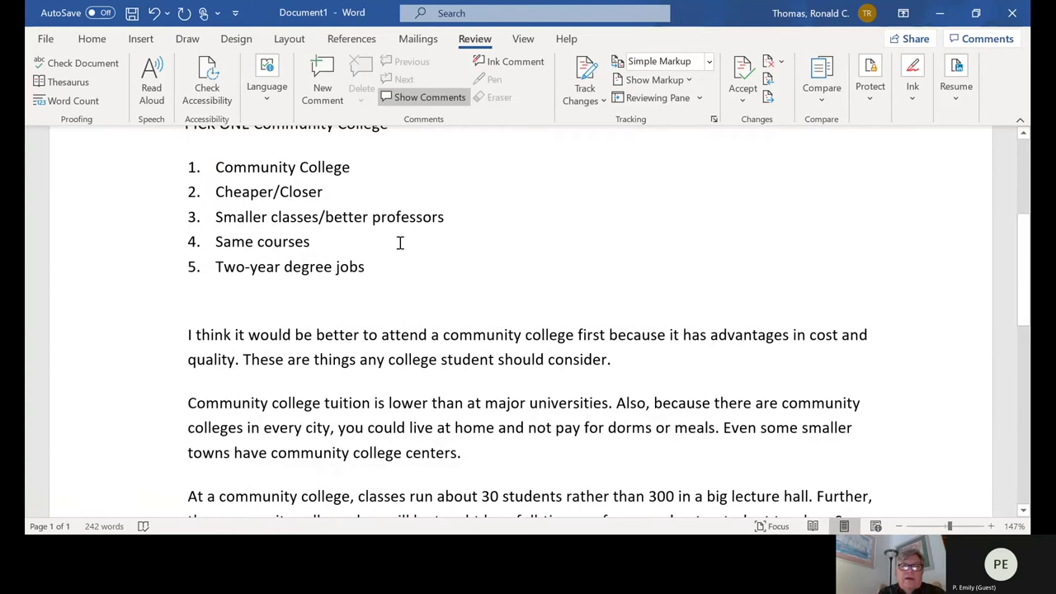
{"action": "left_click_drag", "start_coordinate": [372, 256], "coordinate": [216, 169]}
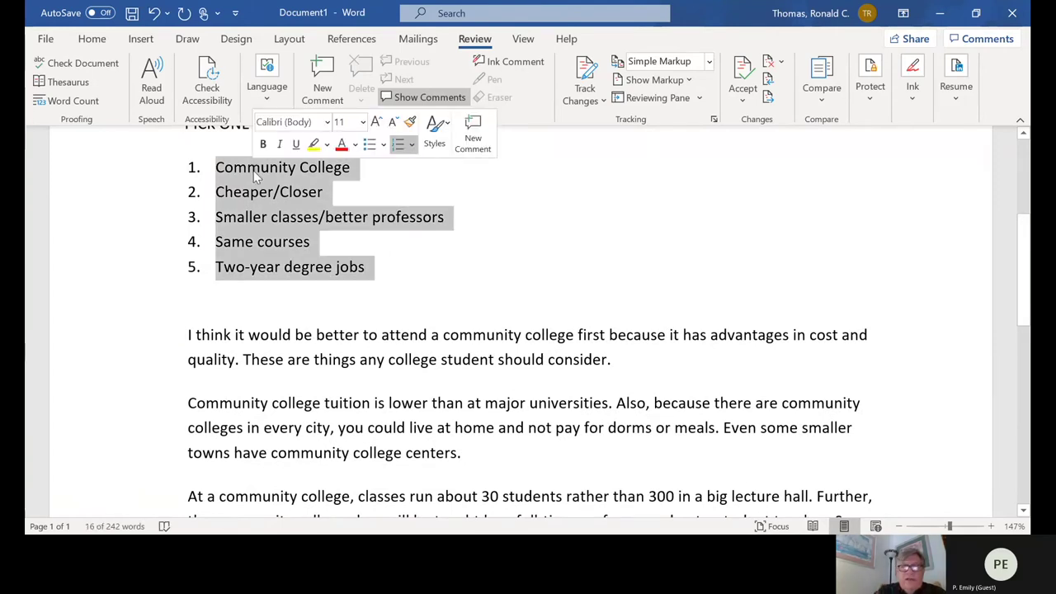
{"action": "key", "text": "Delete"}
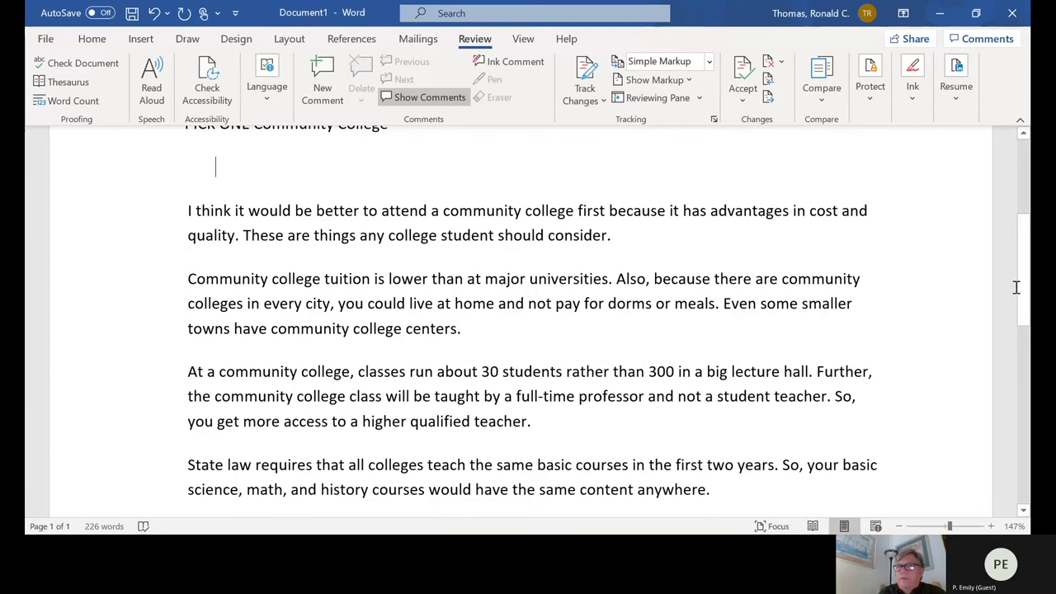
Step: Delete the brainstorm notes so the intro paragraph follows the prompt
{"action": "scroll", "coordinate": [1016, 287], "scroll_direction": "up", "scroll_amount": 2}
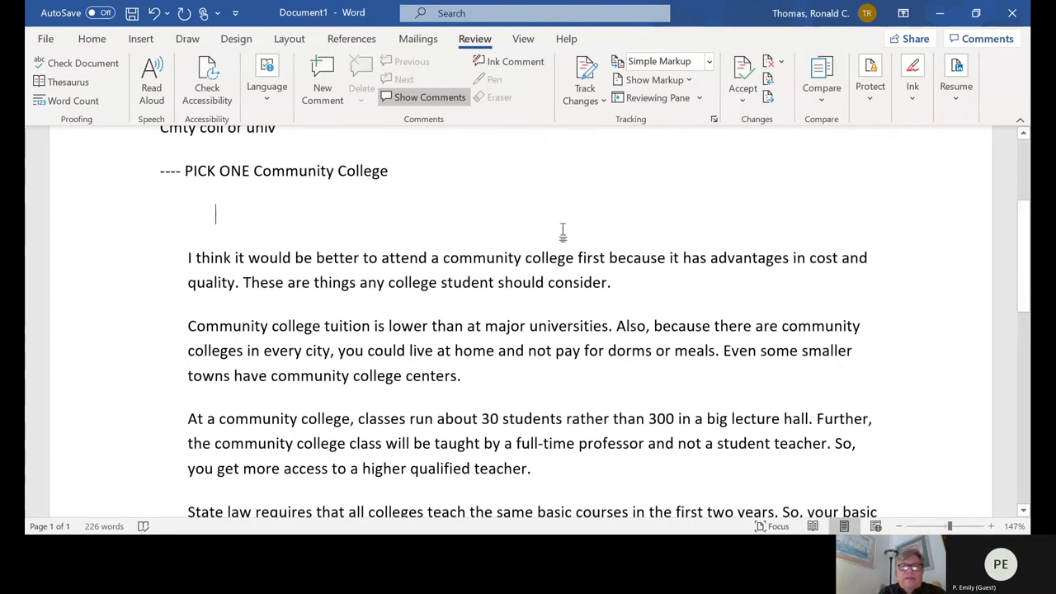
{"action": "left_click_drag", "start_coordinate": [411, 171], "coordinate": [156, 333]}
{"action": "key", "text": "Delete"}
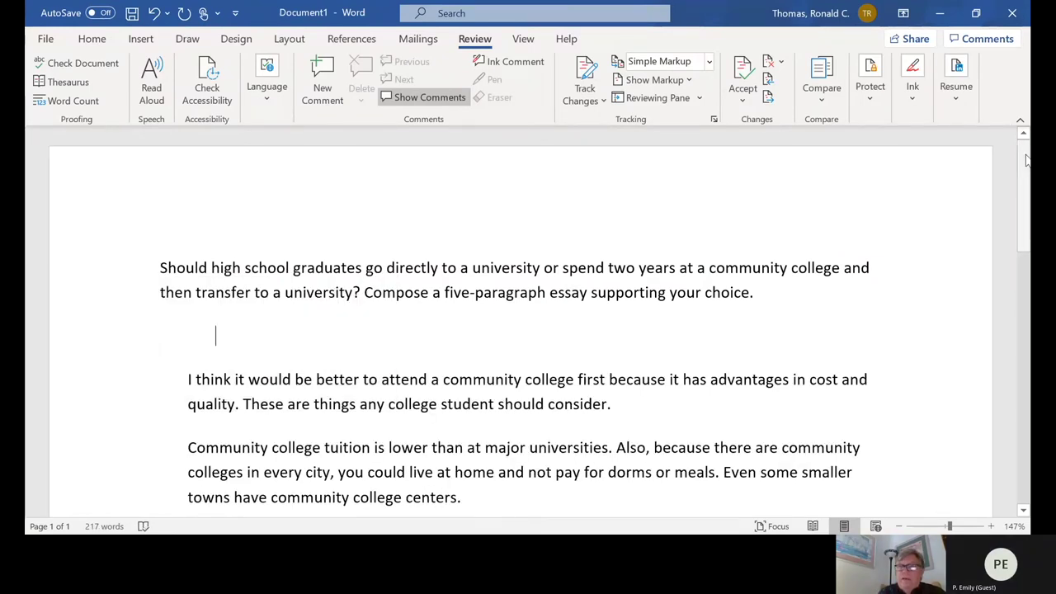
{"action": "left_click_drag", "start_coordinate": [1026, 161], "coordinate": [1028, 186]}
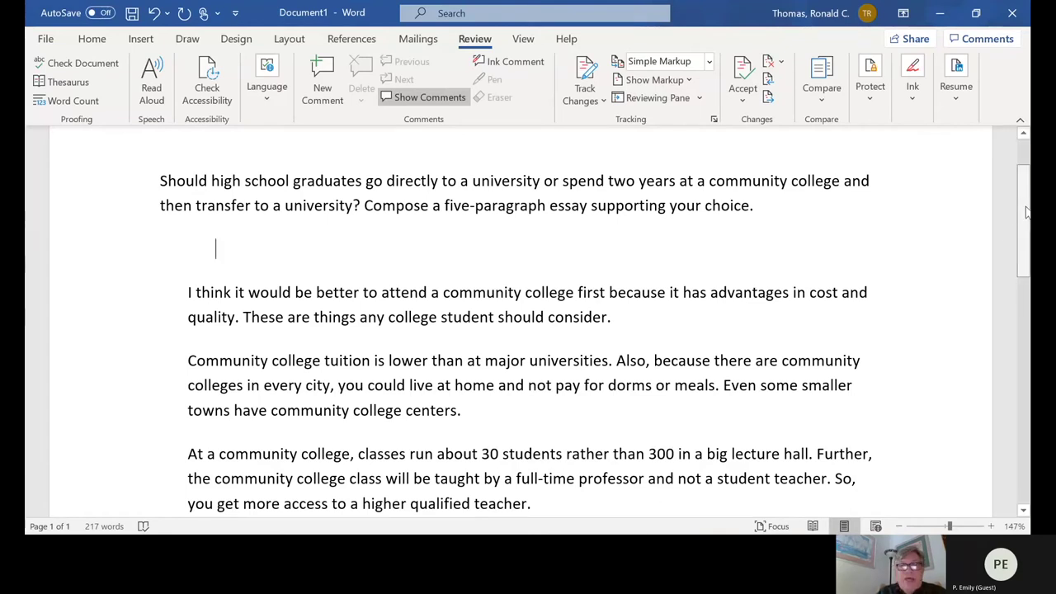
Step: After "centers." add "My father was able to attend community college at night while he worked in the day."
{"action": "left_click_drag", "start_coordinate": [1027, 213], "coordinate": [1027, 295]}
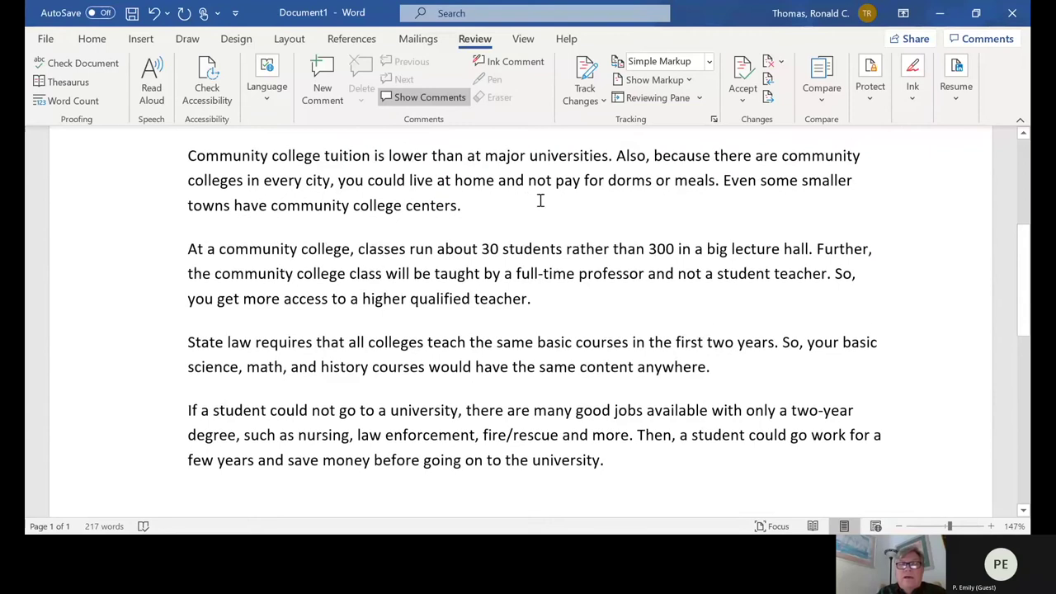
{"action": "left_click", "coordinate": [489, 207]}
{"action": "type", "text": "M"}
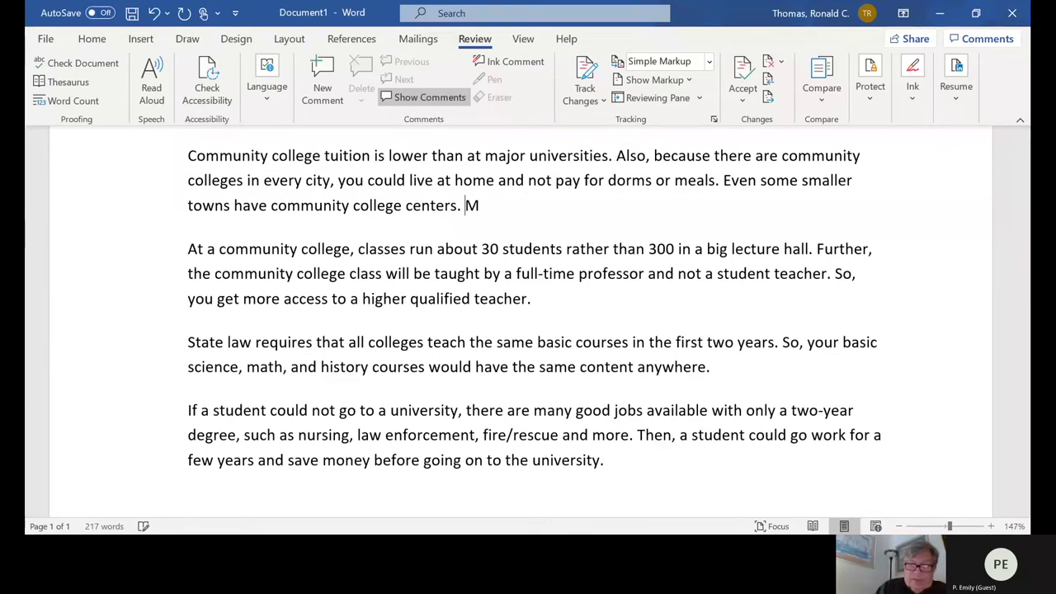
{"action": "type", "text": "y father w"}
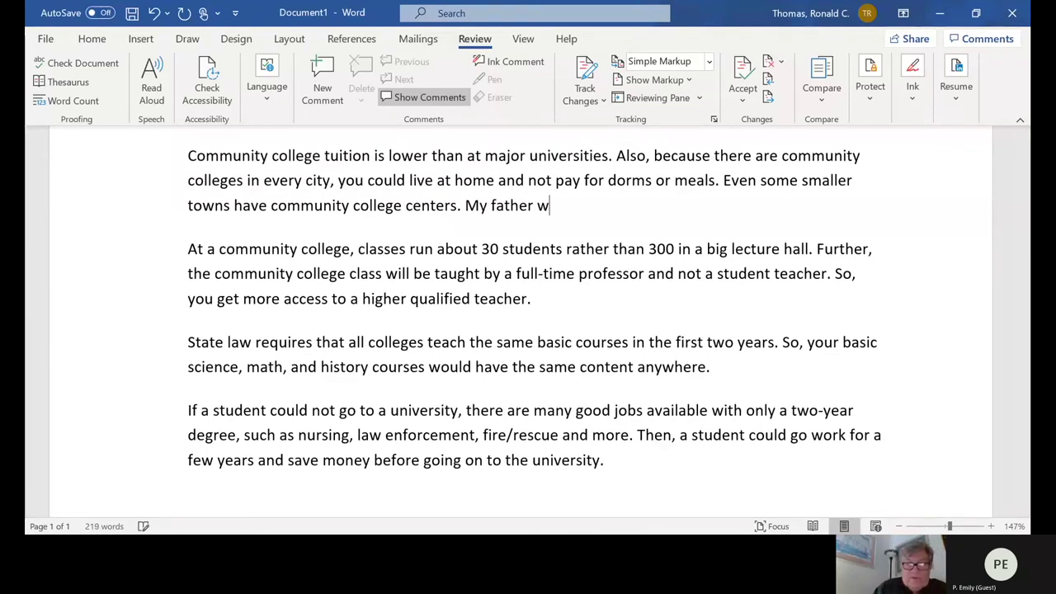
{"action": "type", "text": "as able to at"}
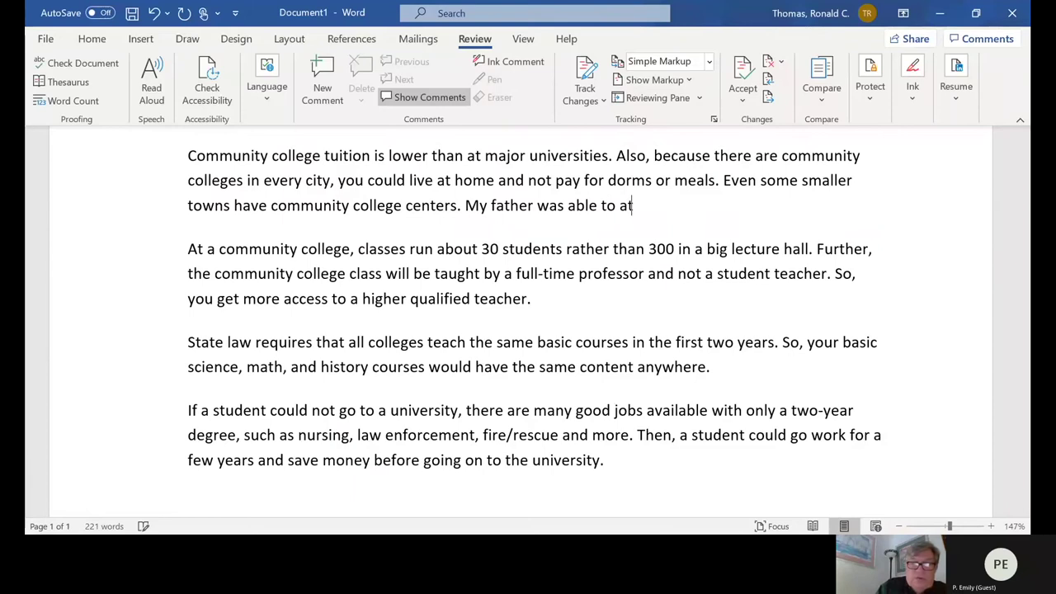
{"action": "type", "text": "tend"}
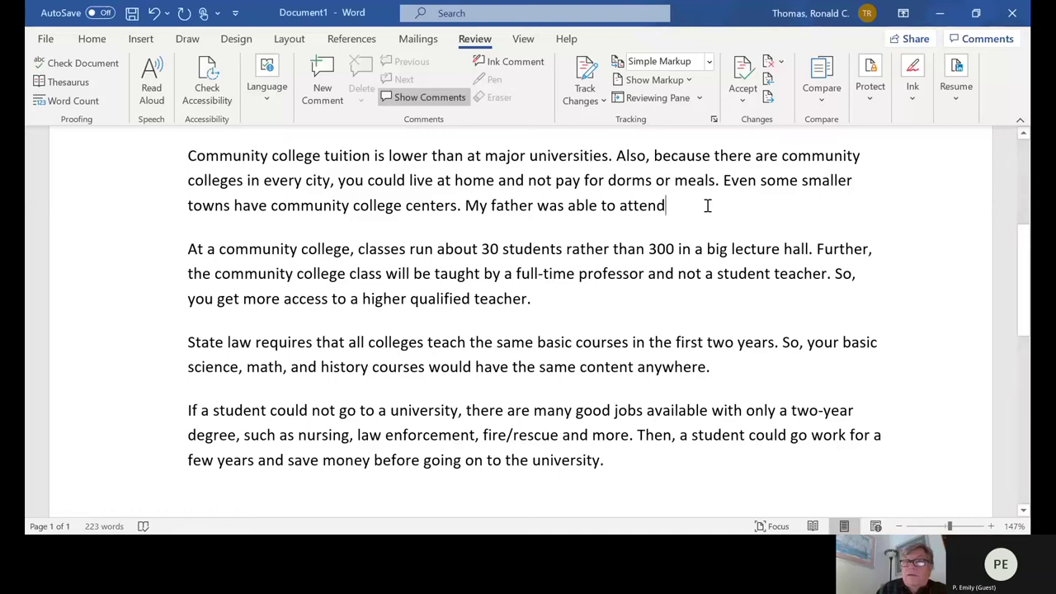
{"action": "type", "text": " community"}
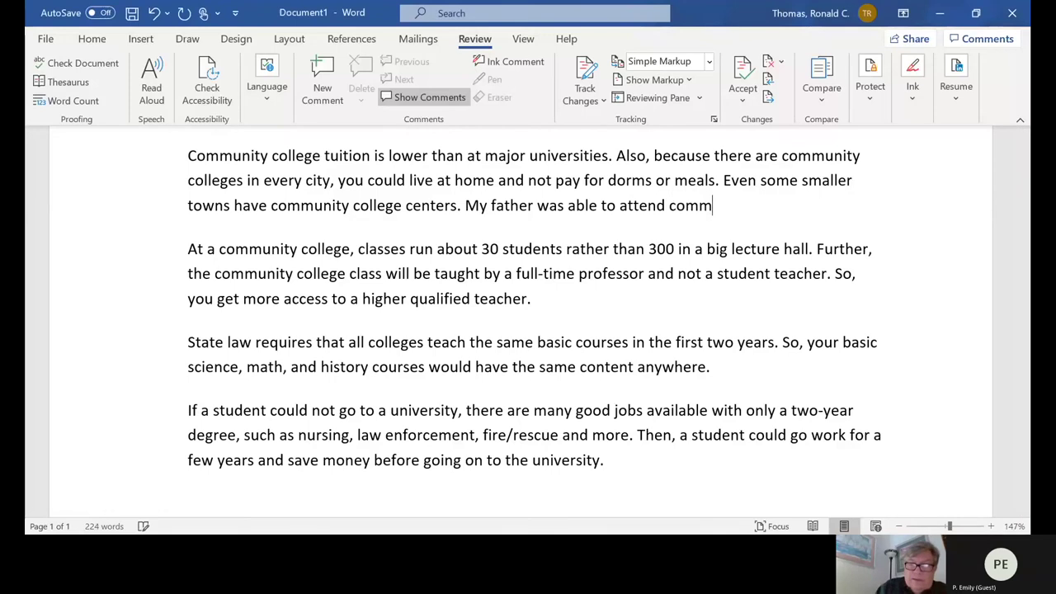
{"action": "type", "text": " college"}
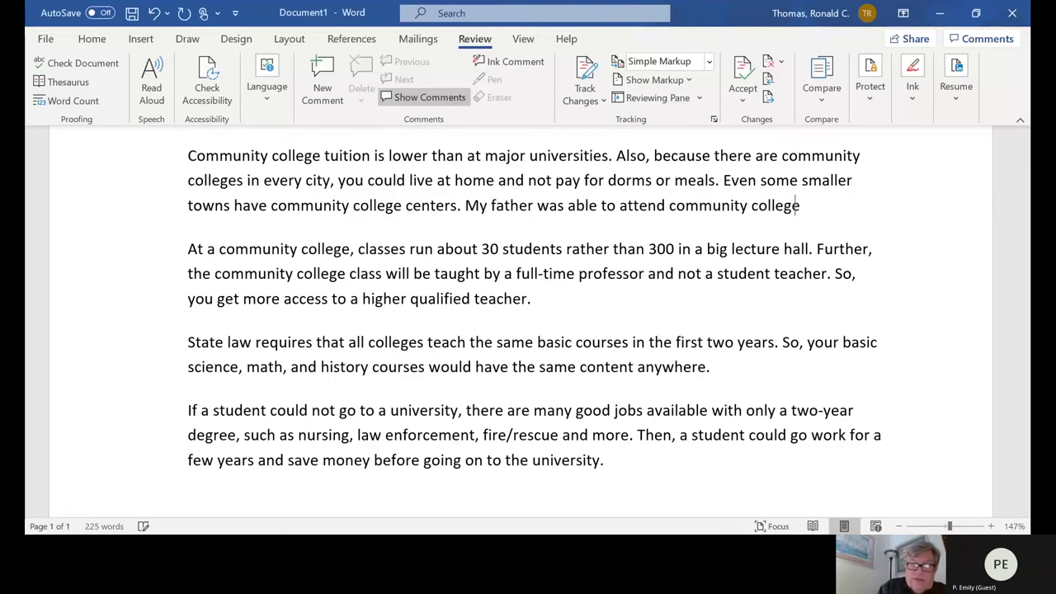
{"action": "type", "text": " at night"}
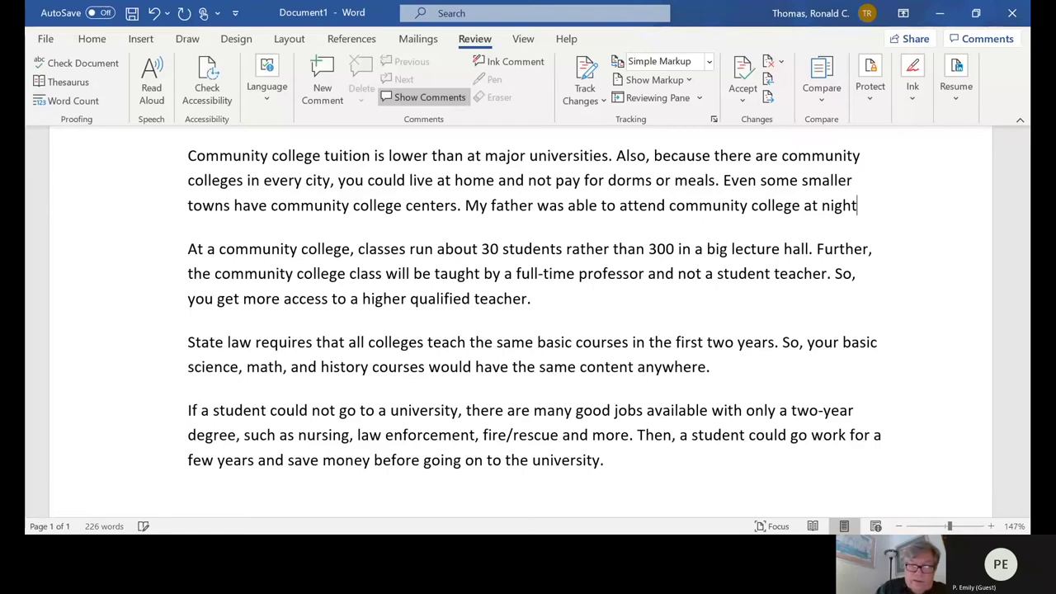
{"action": "type", "text": " while he"}
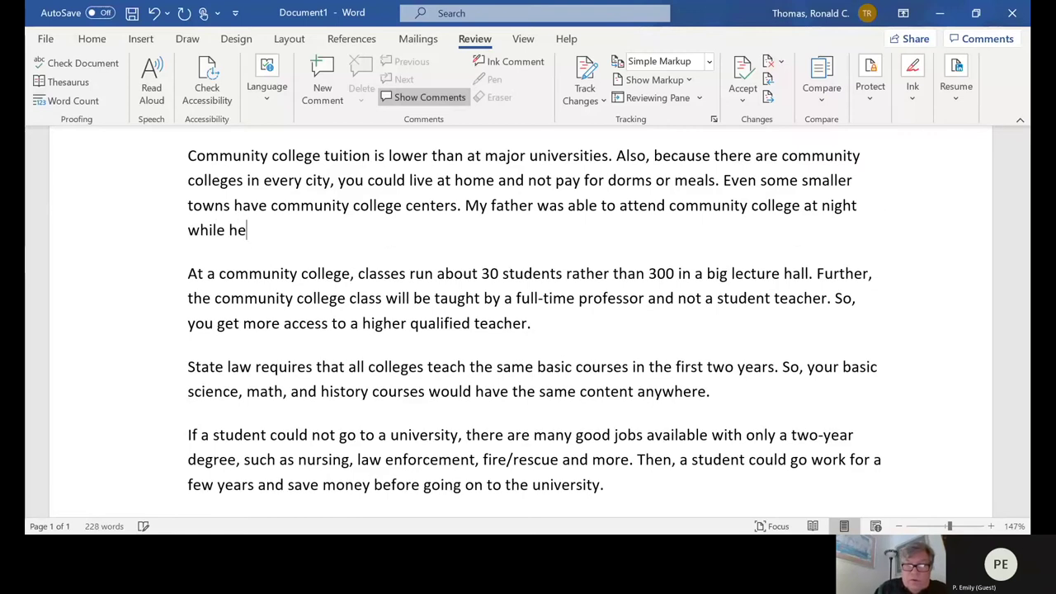
{"action": "type", "text": " worked in the day"}
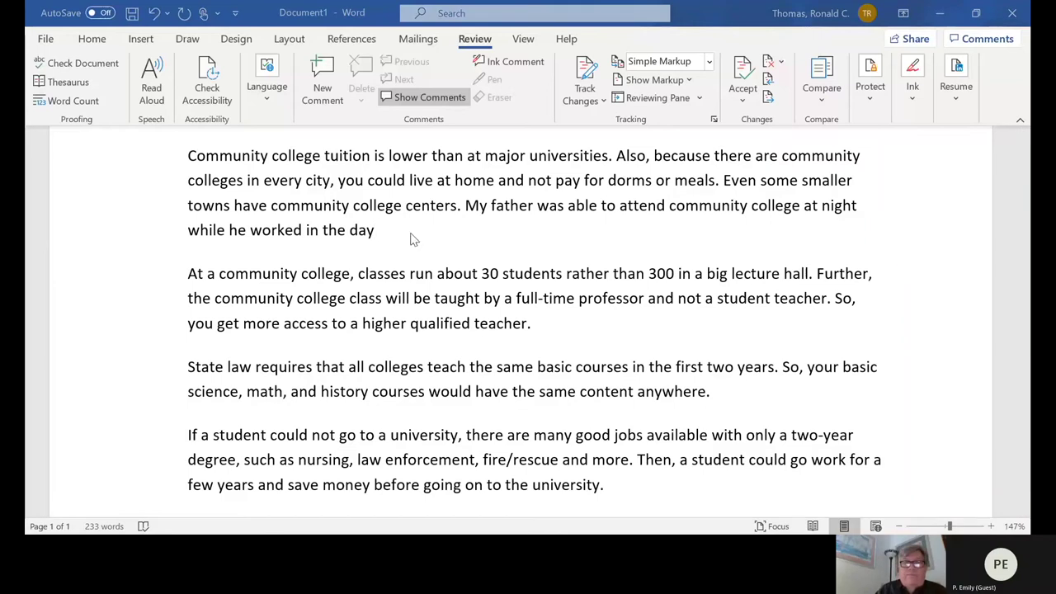
{"action": "type", "text": "."}
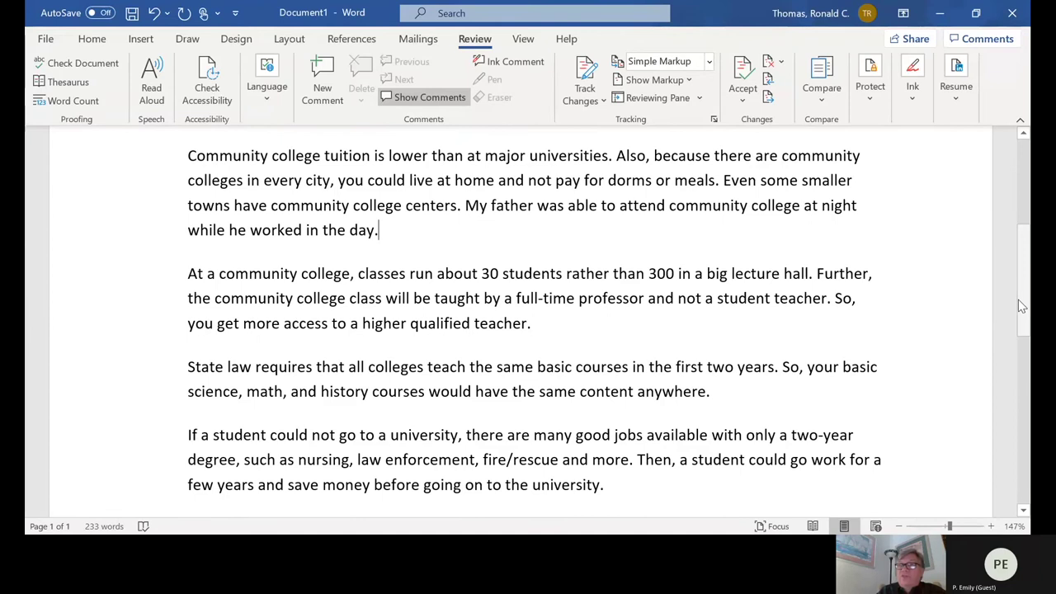
{"action": "left_click_drag", "start_coordinate": [1022, 306], "coordinate": [1027, 254]}
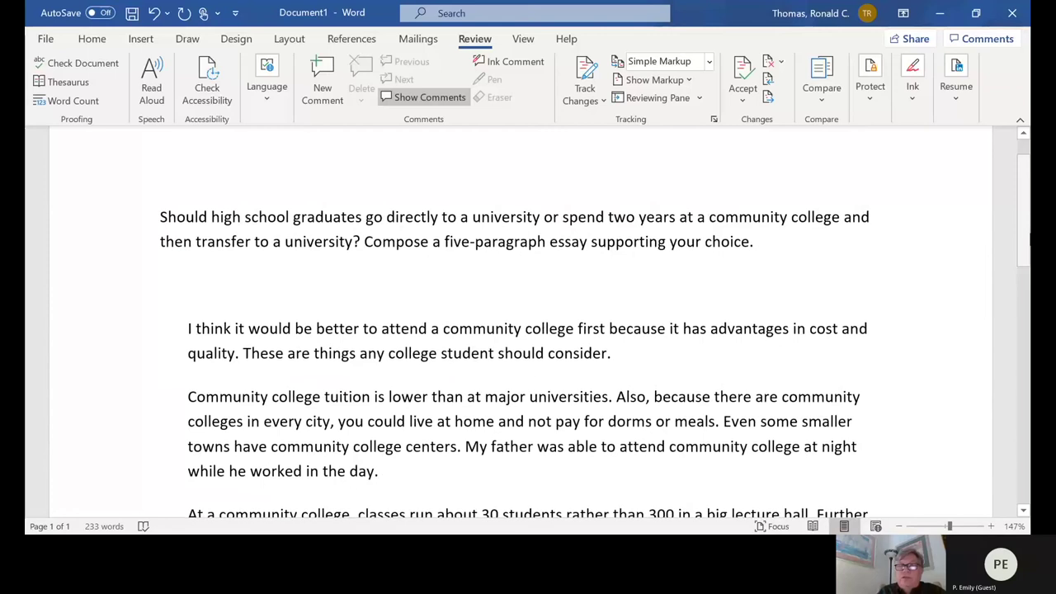